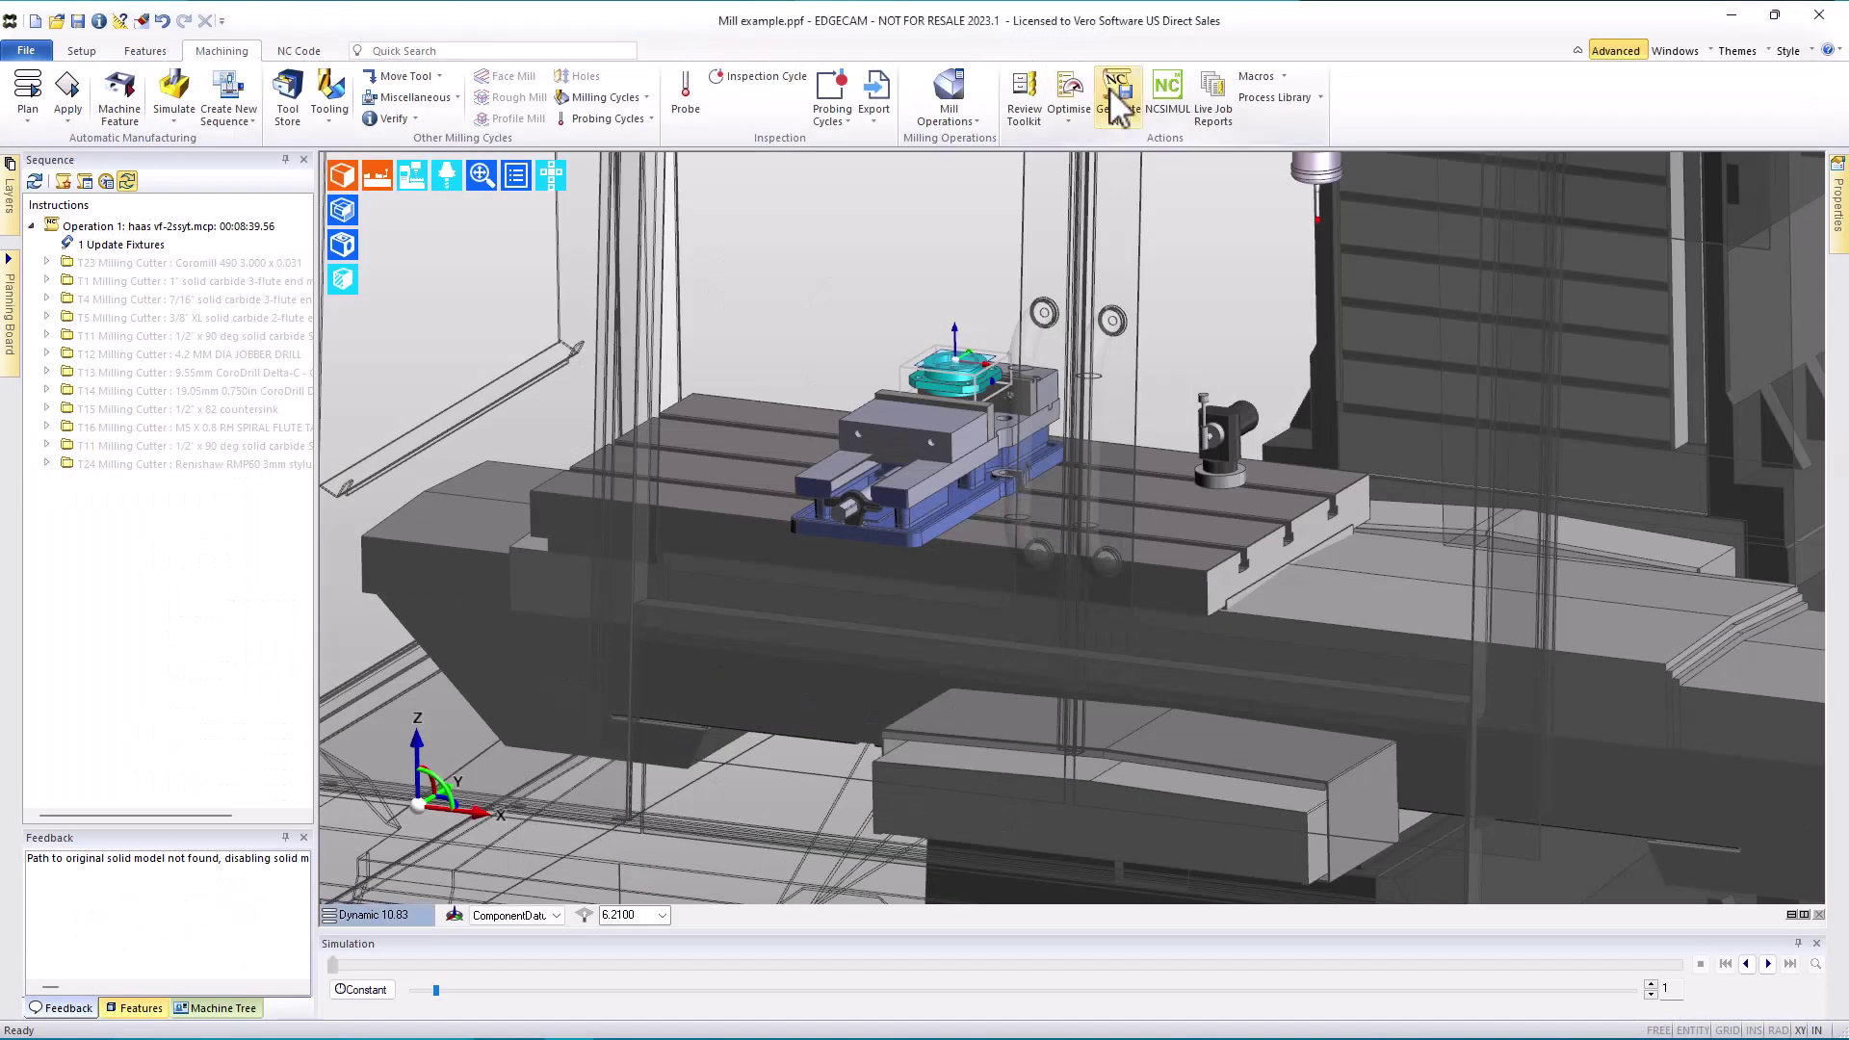
Step: Post the full Mill example.nc program and review its tooling list through the T16 tap
left_click(1118, 96)
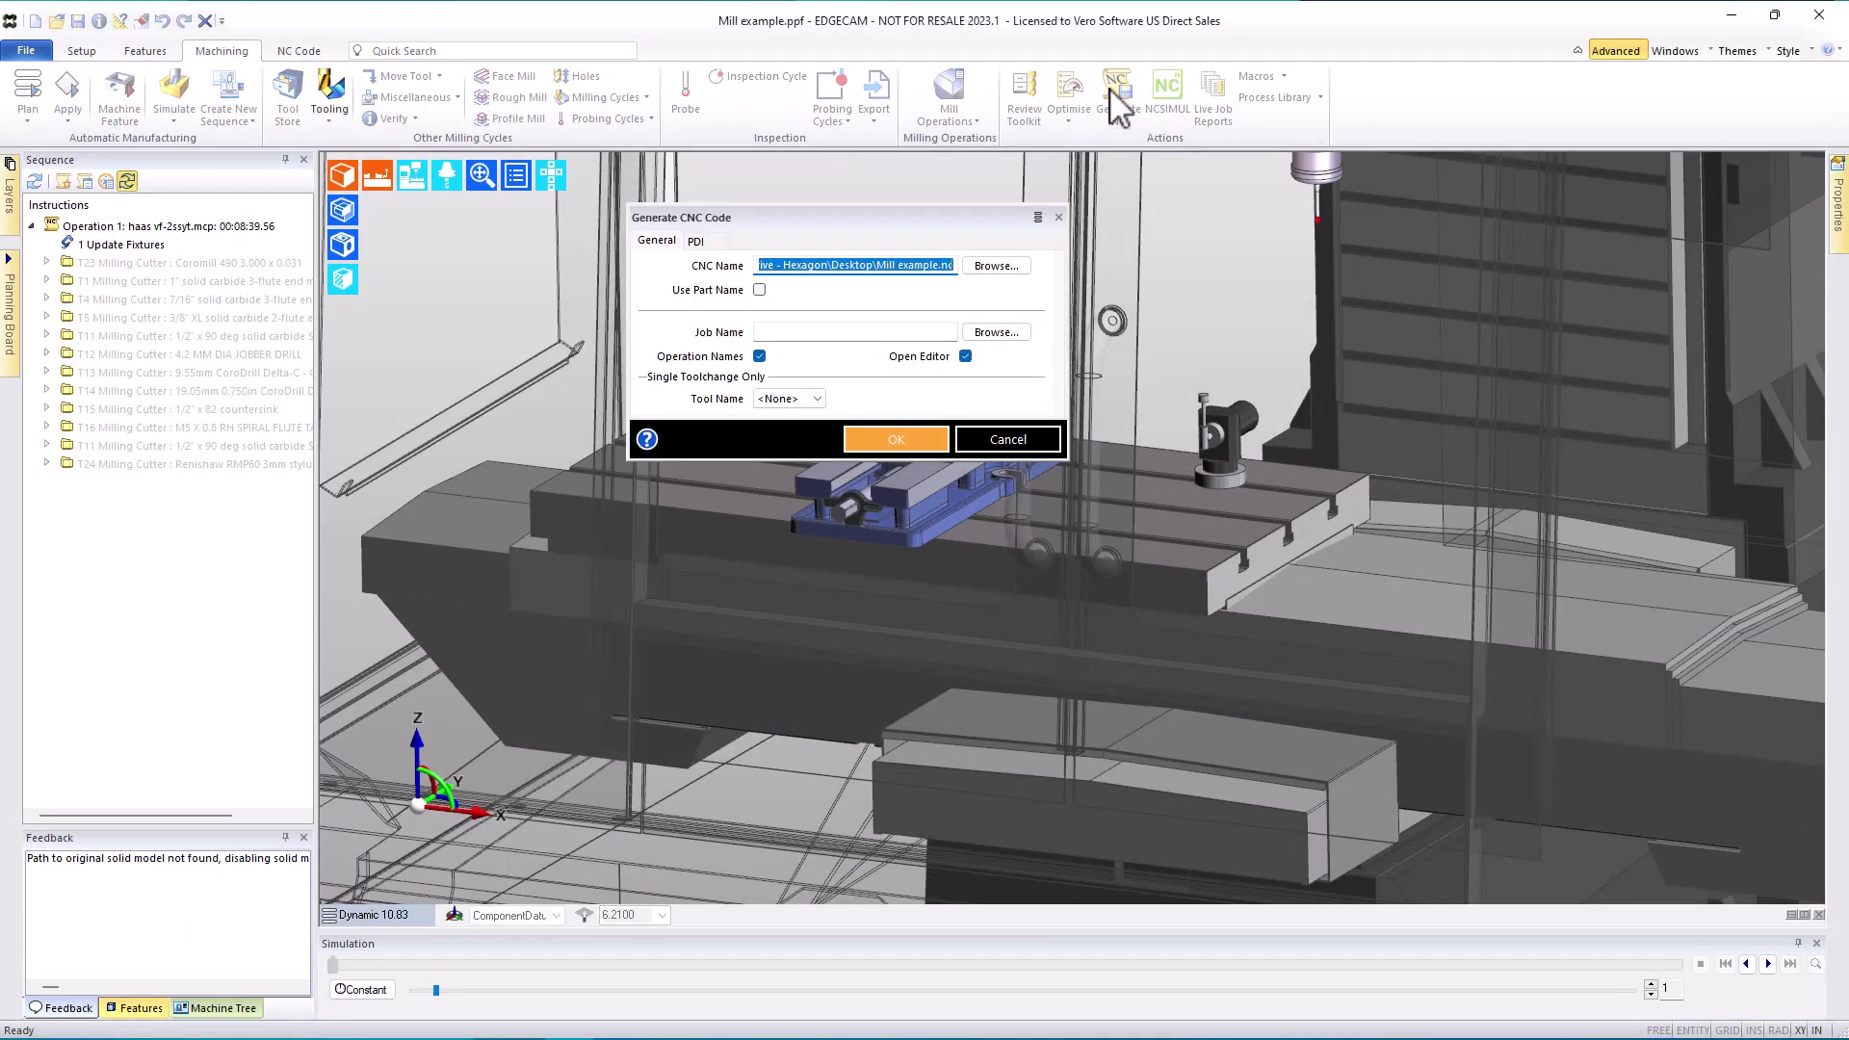
key("Return")
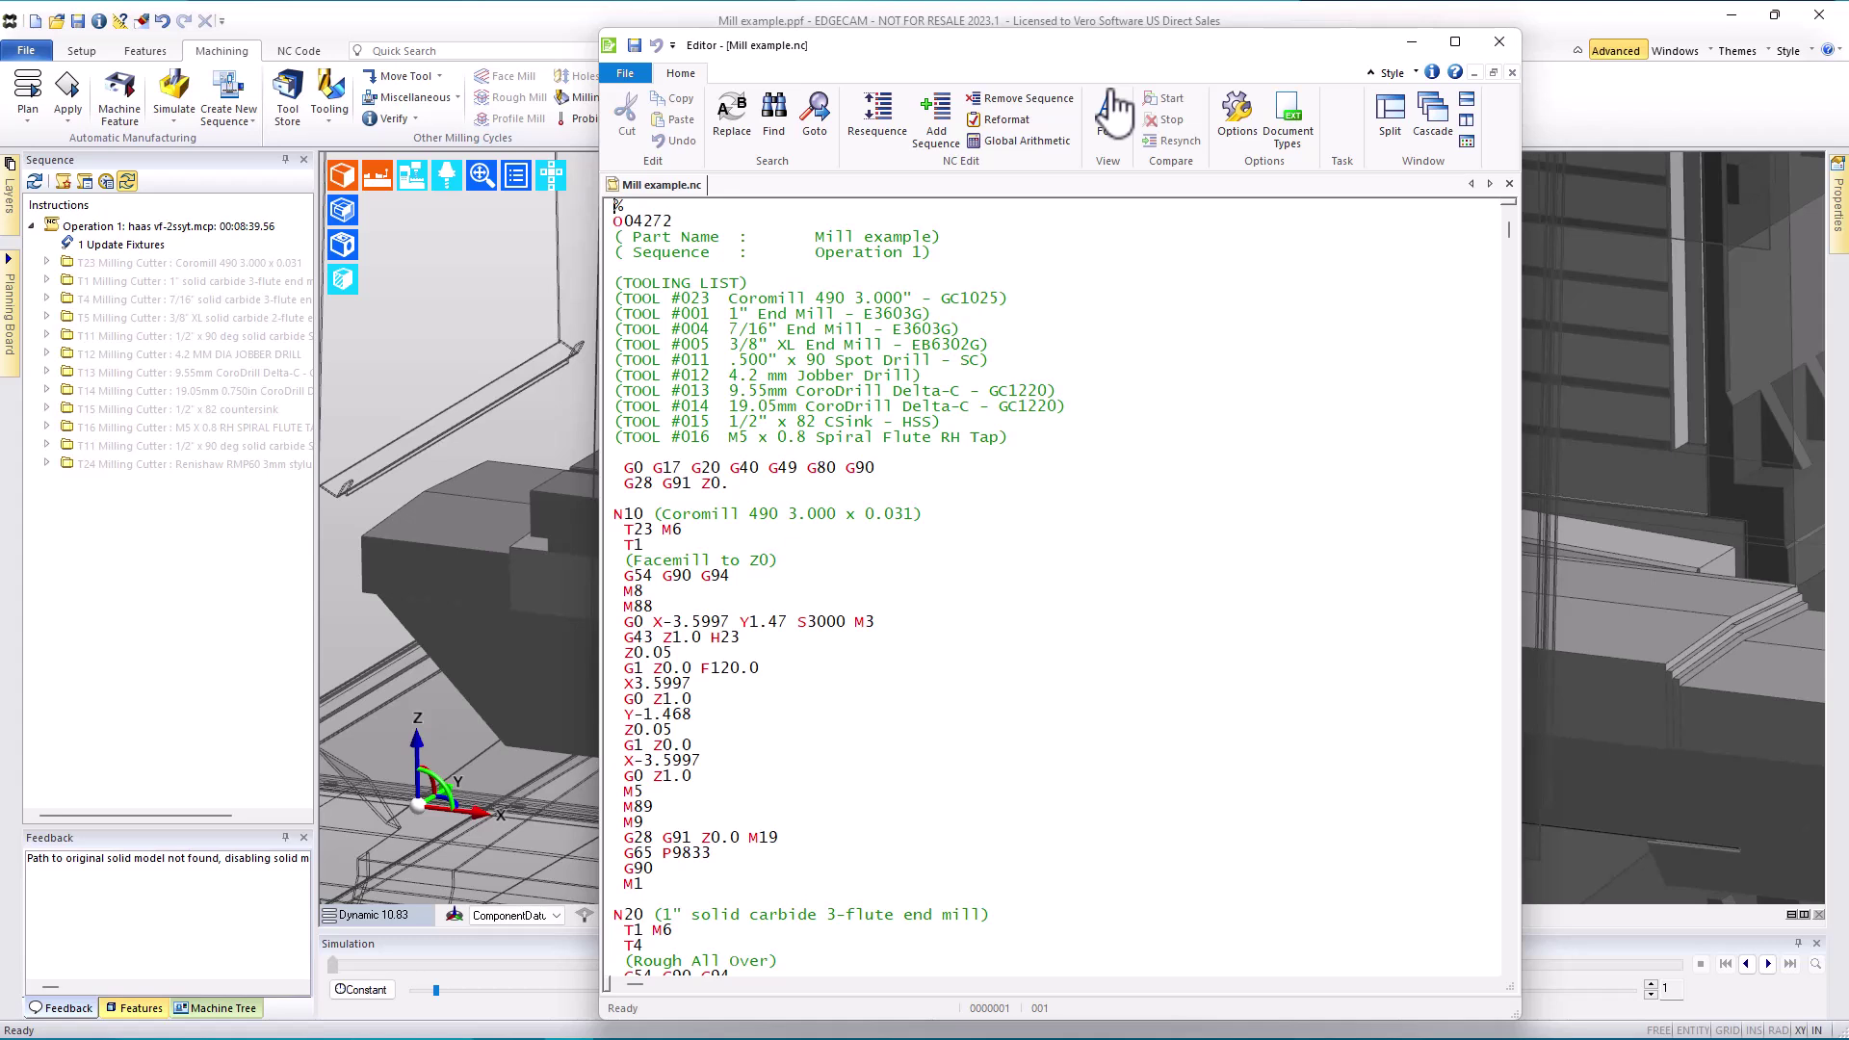
left_click_drag(629, 346, 743, 350)
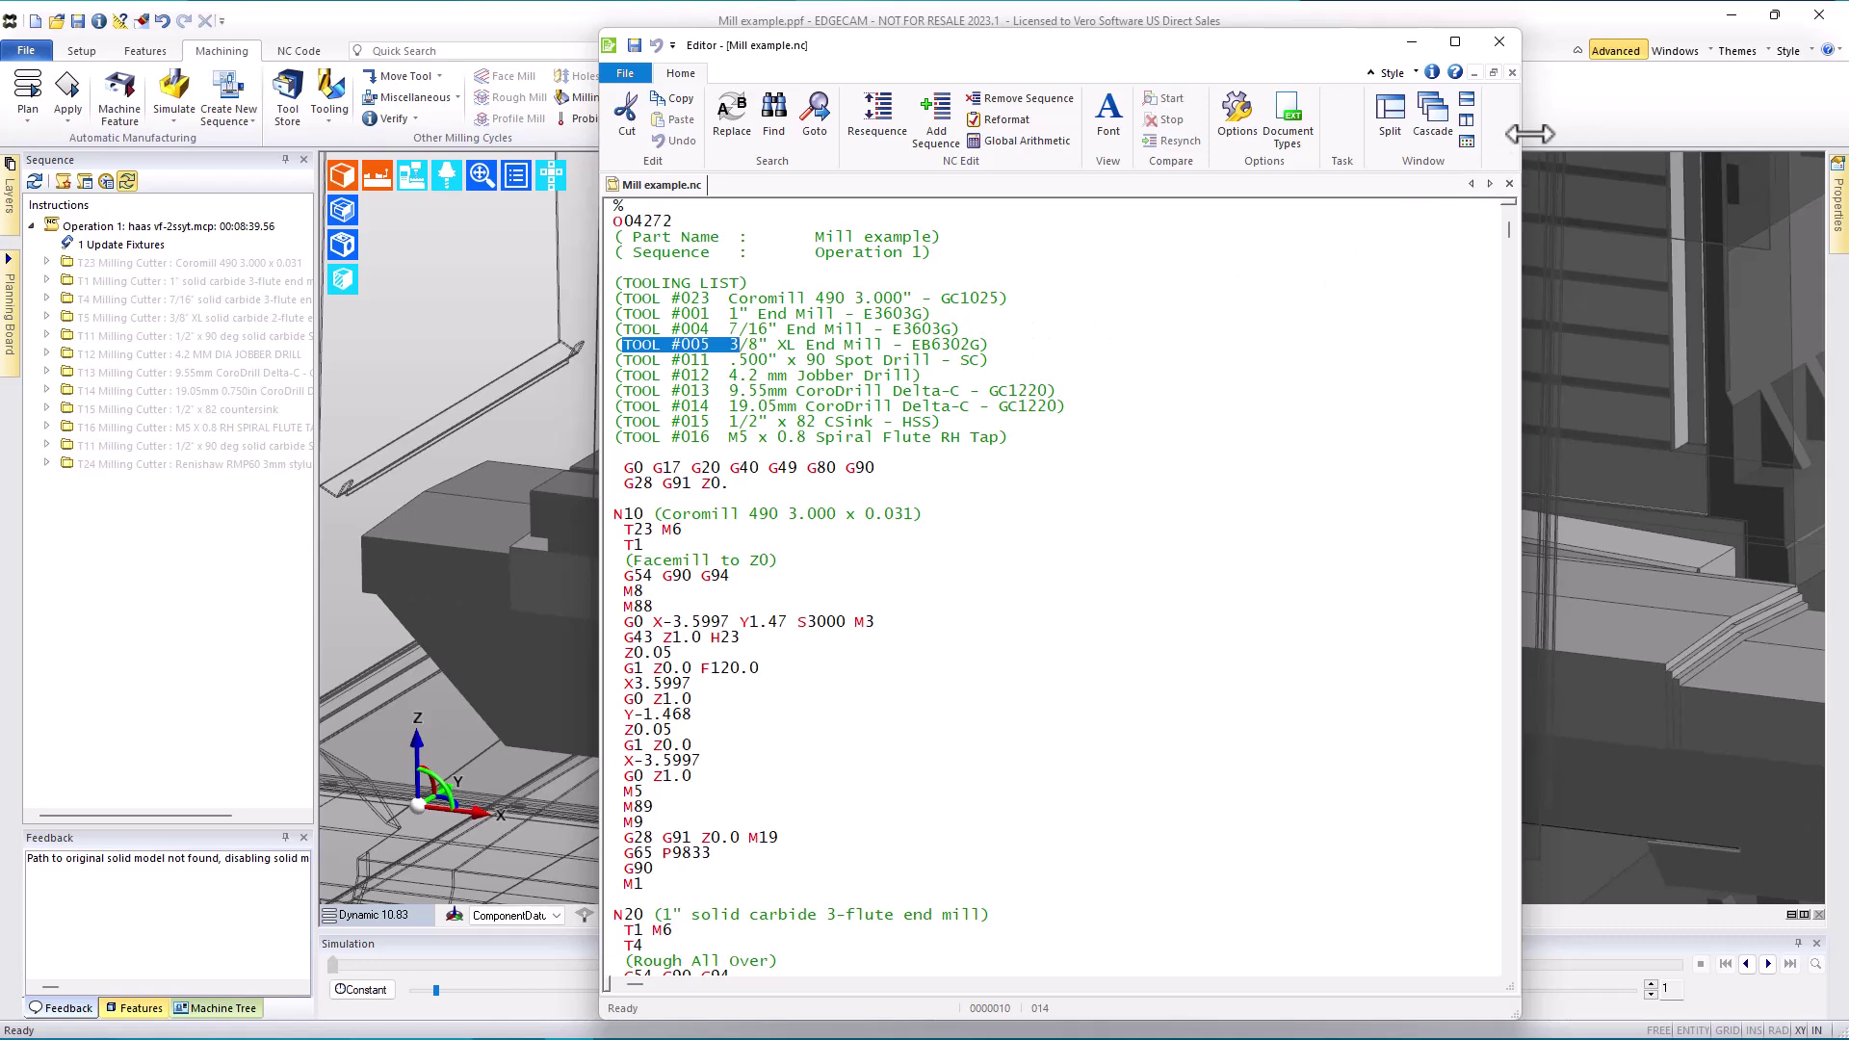
left_click(1587, 125)
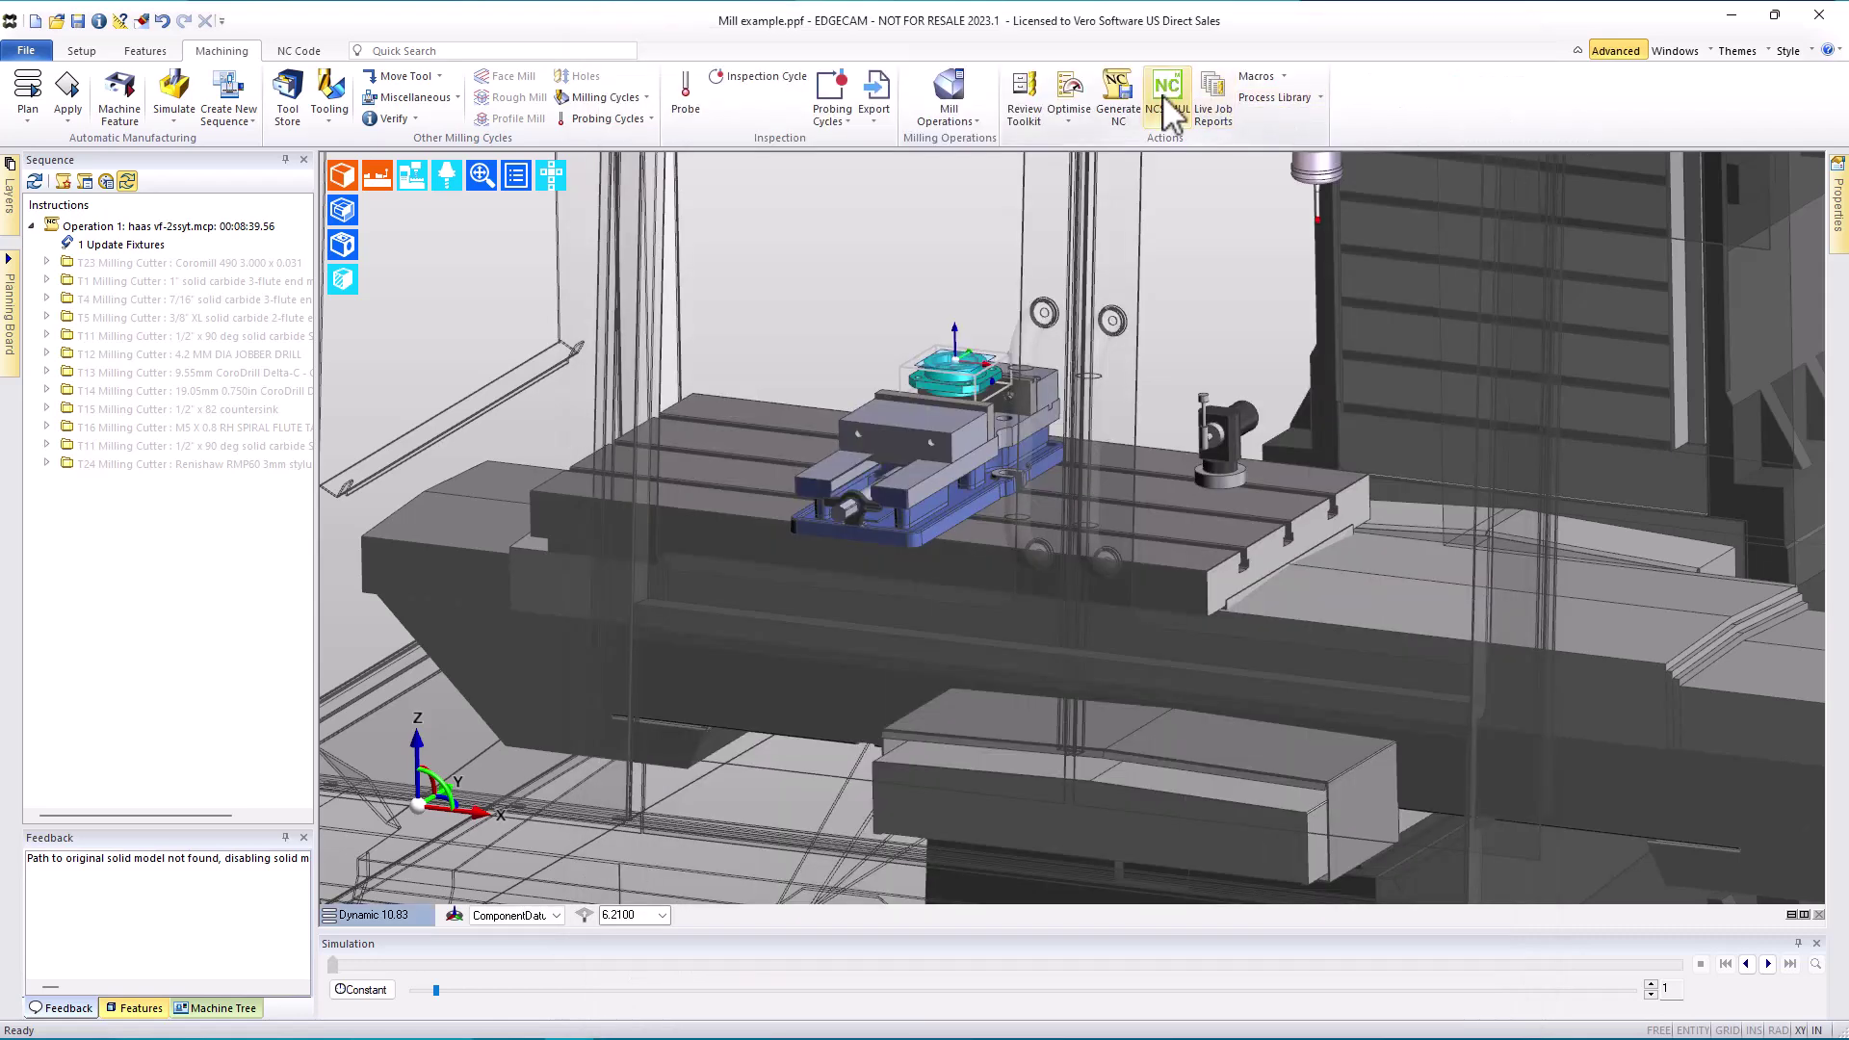
Step: Regenerate Mill example.nc for the T5 3/8" XL end mill only, overwriting and reloading it
left_click(1117, 87)
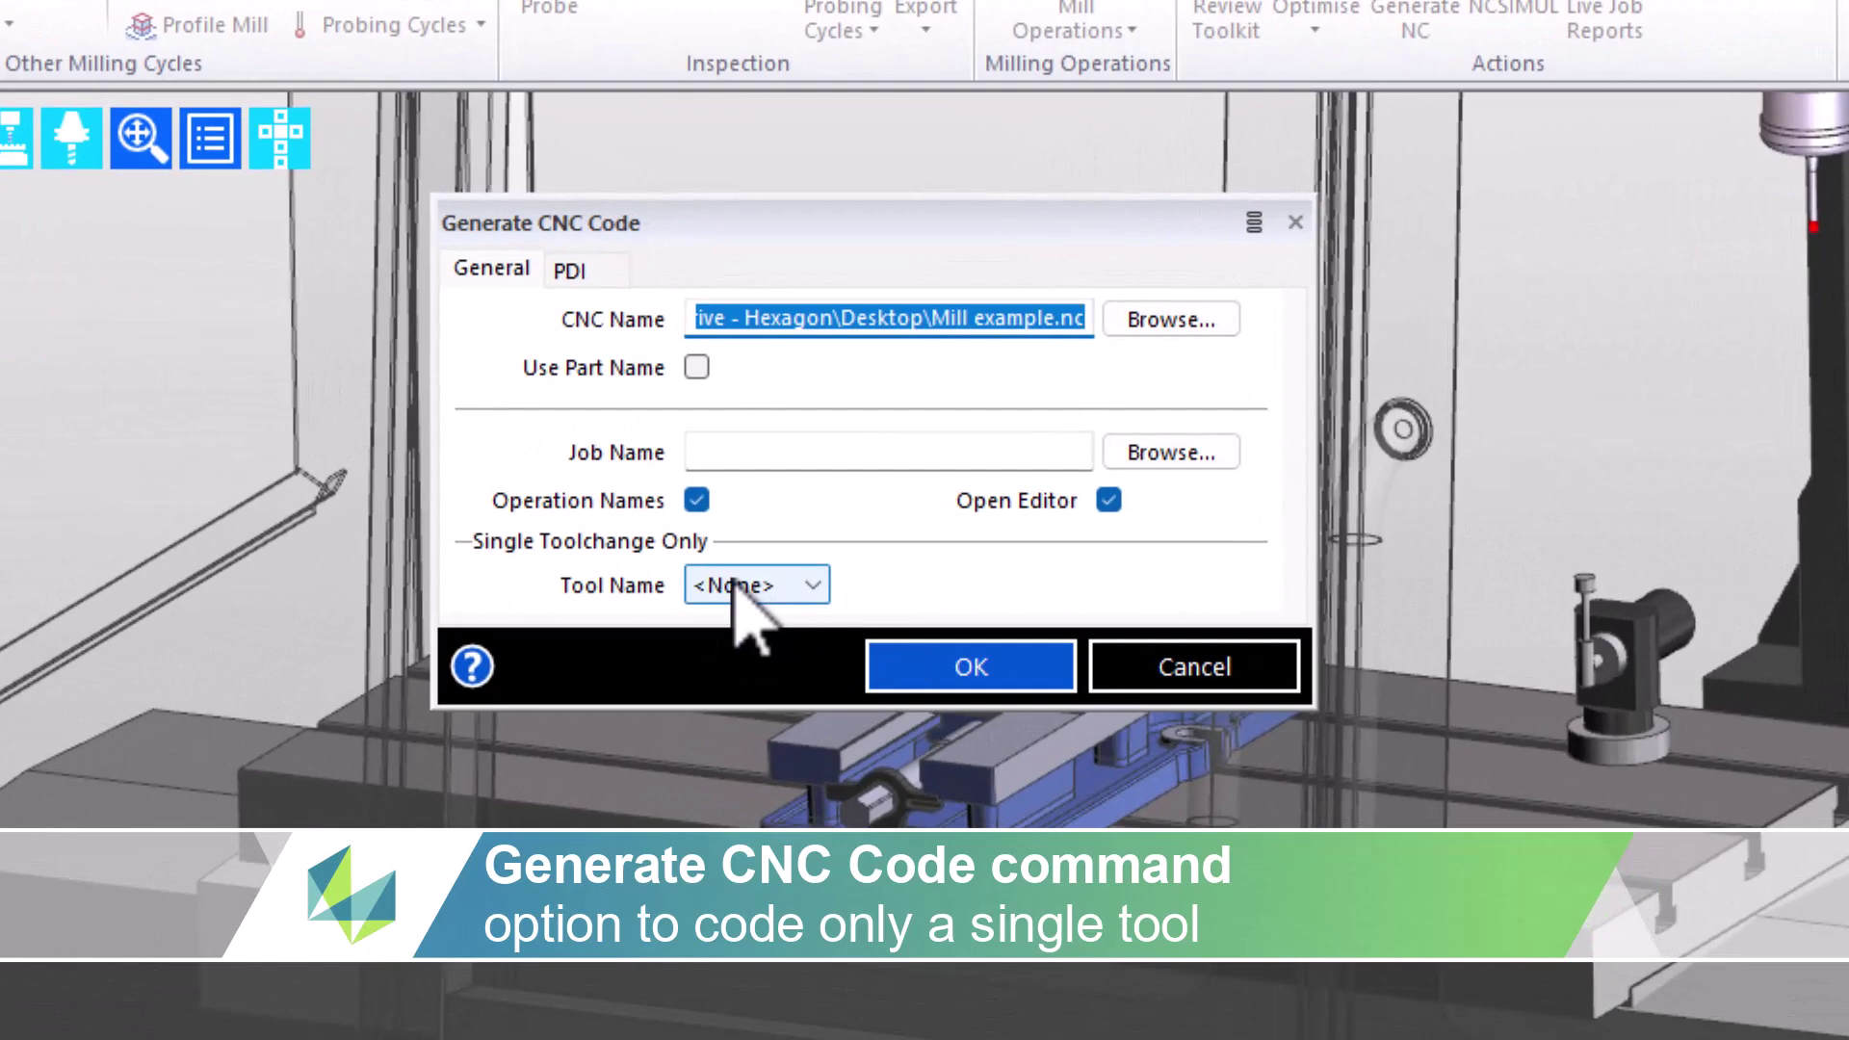
left_click(737, 564)
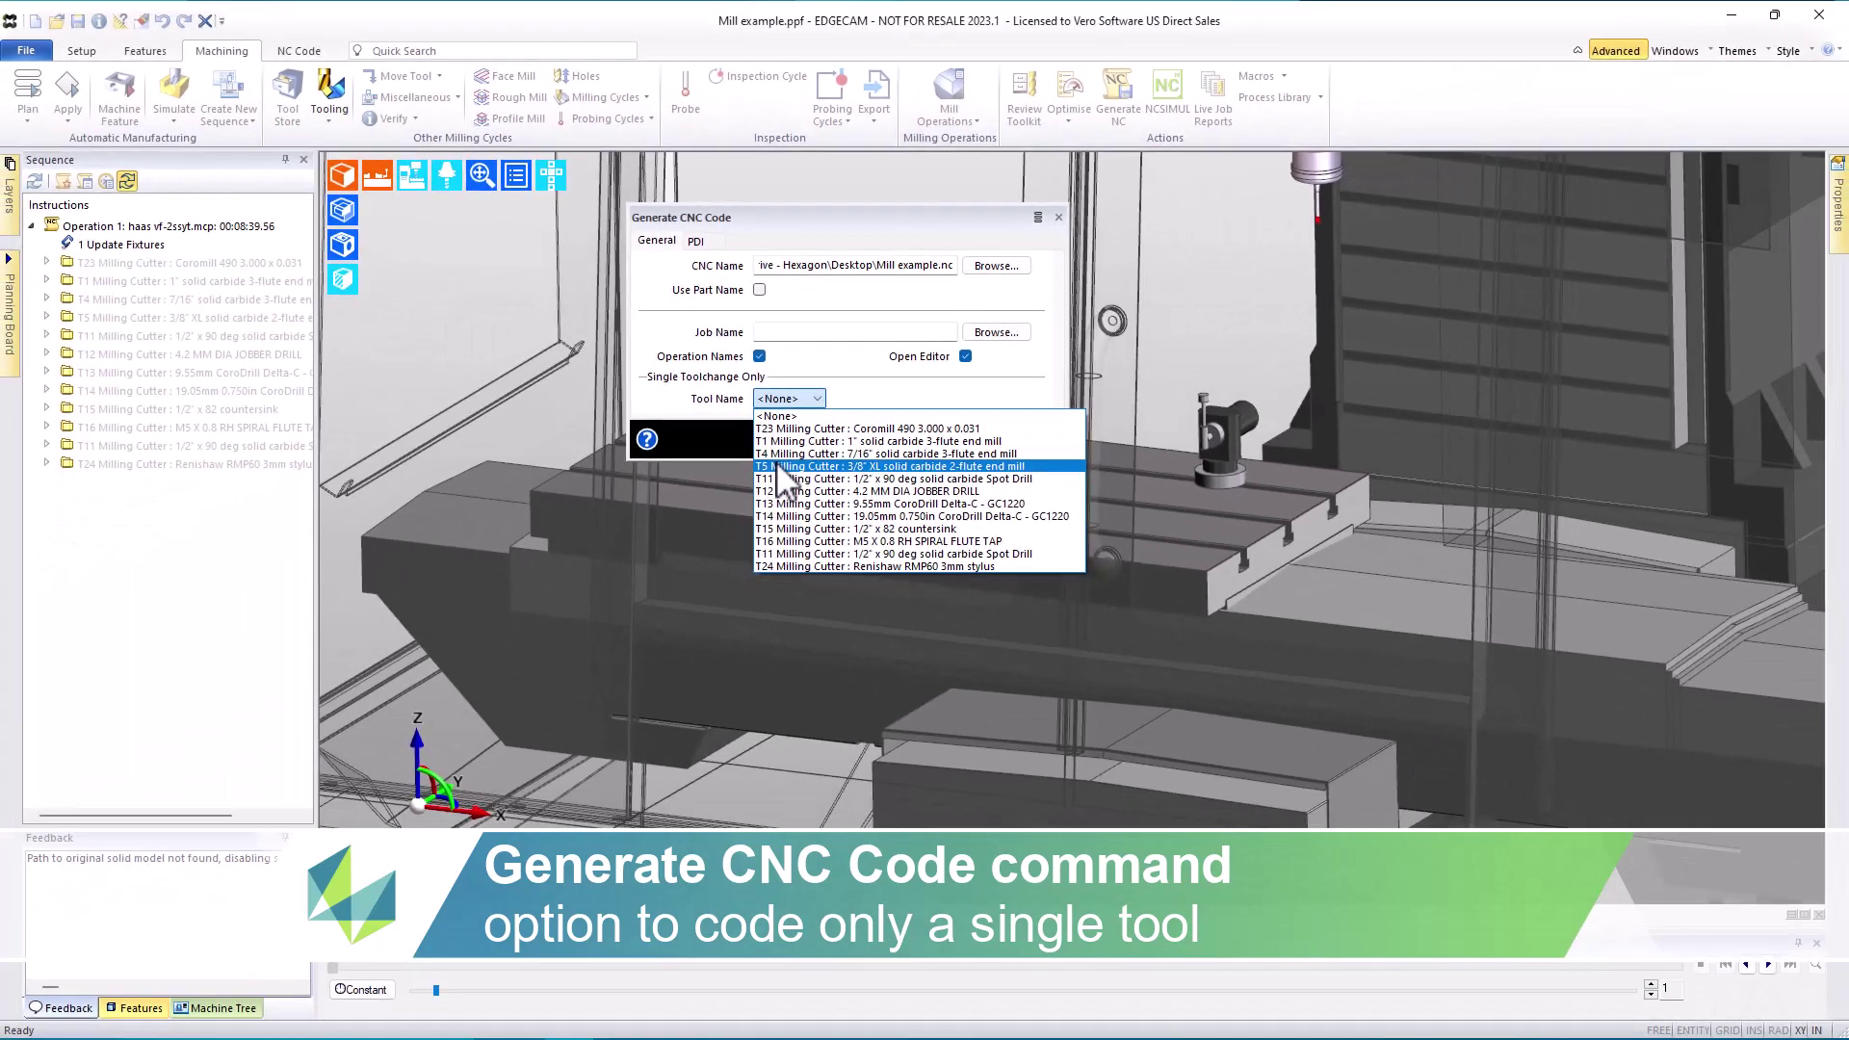
left_click(732, 720)
left_click(901, 443)
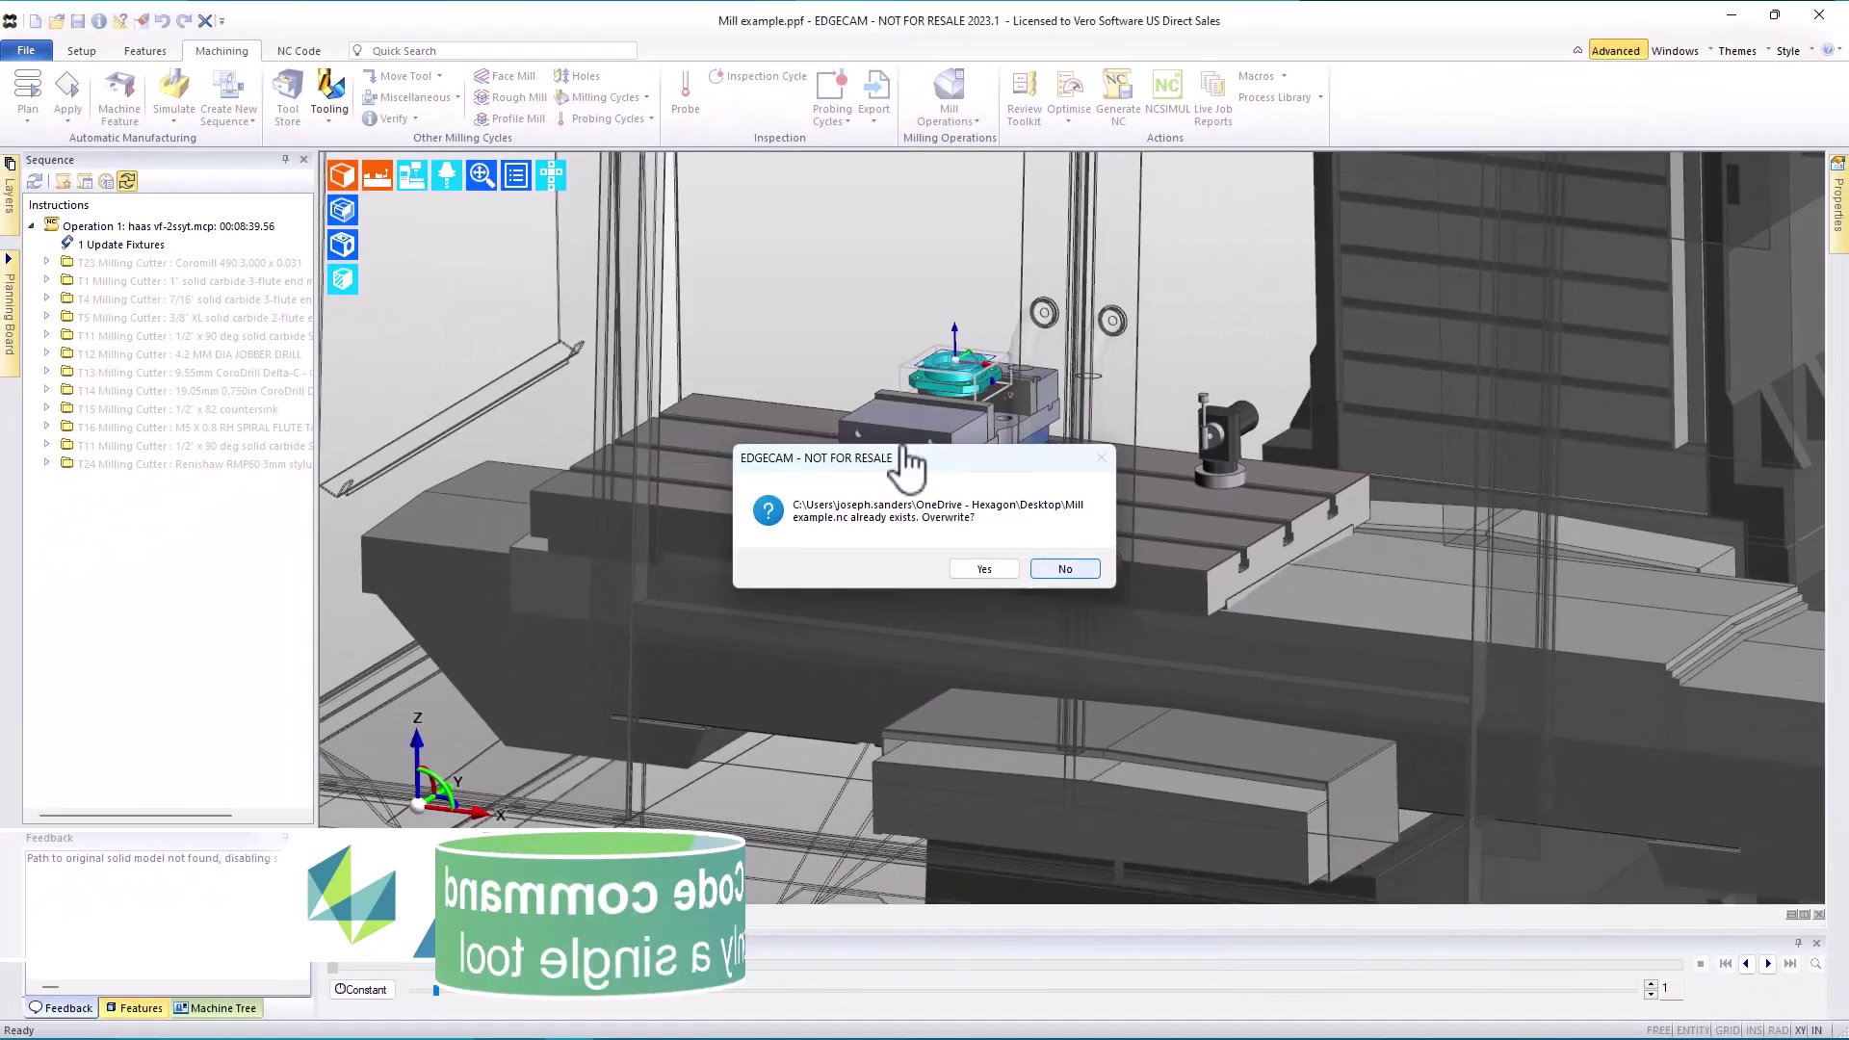
left_click(975, 568)
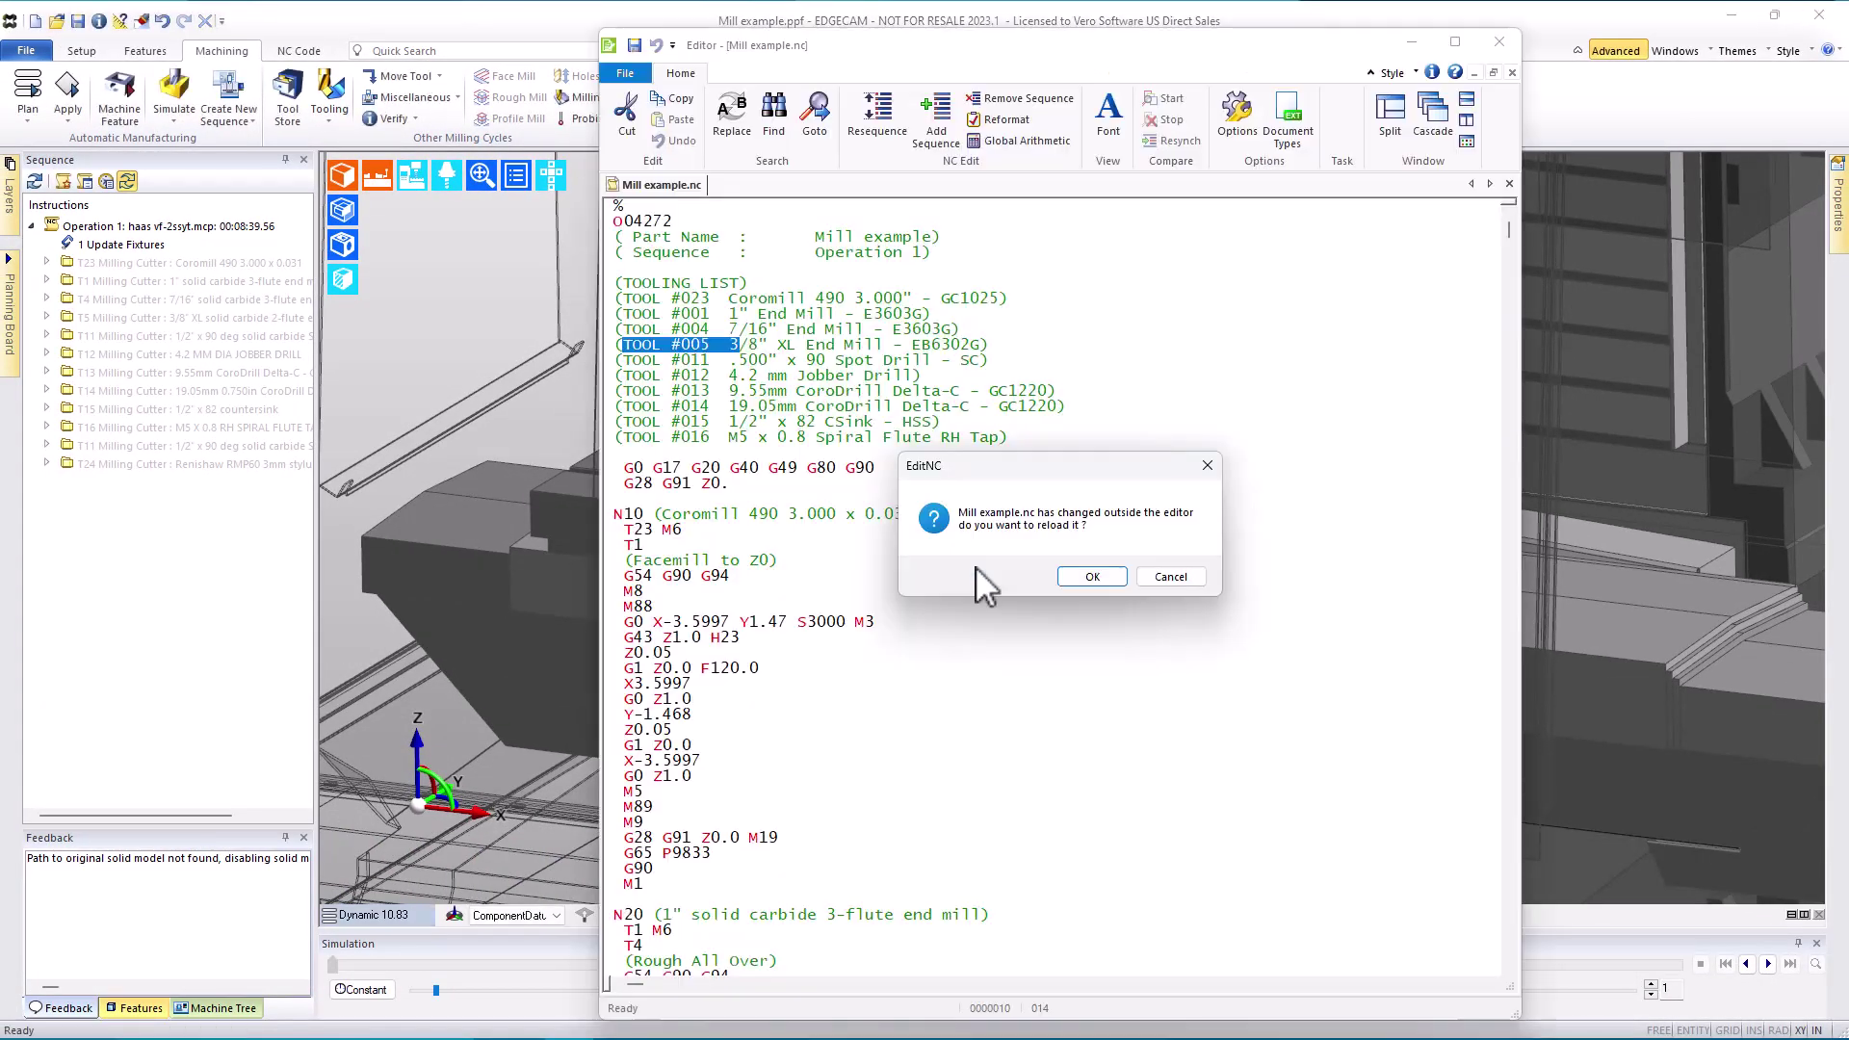
left_click(1092, 578)
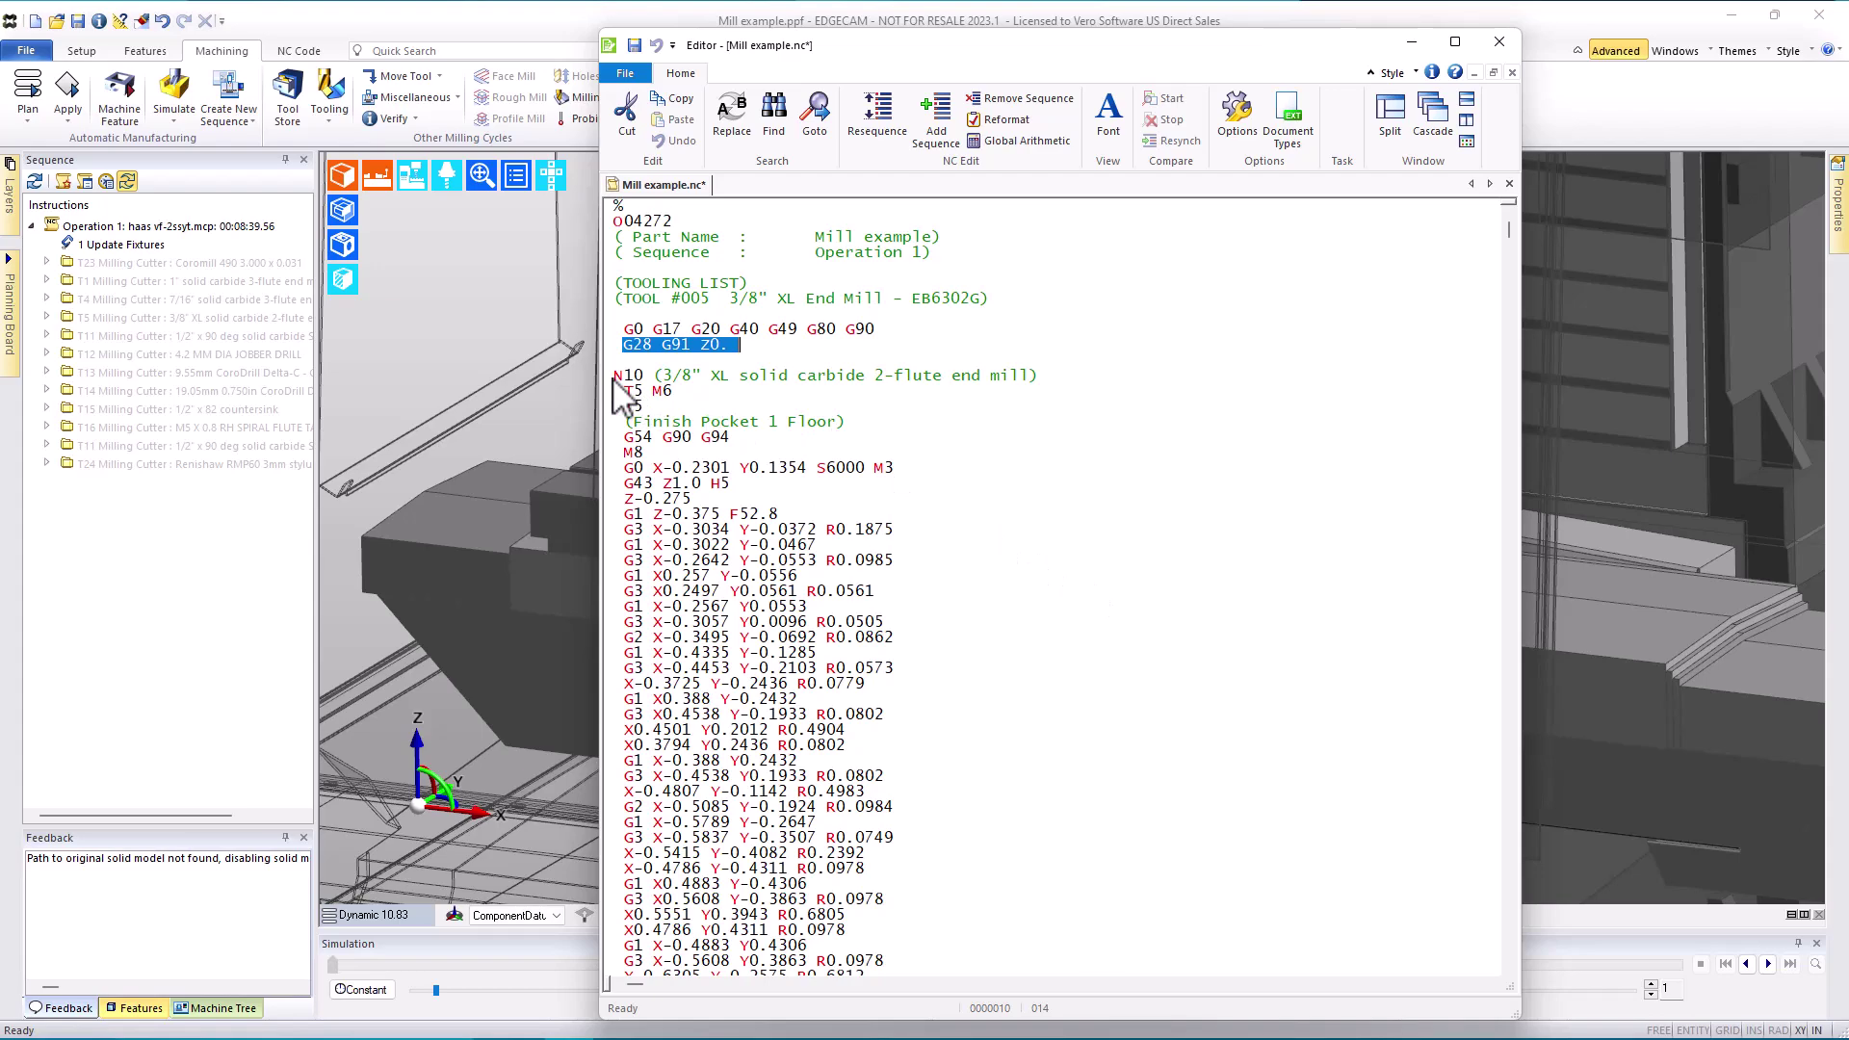
left_click_drag(613, 377, 645, 376)
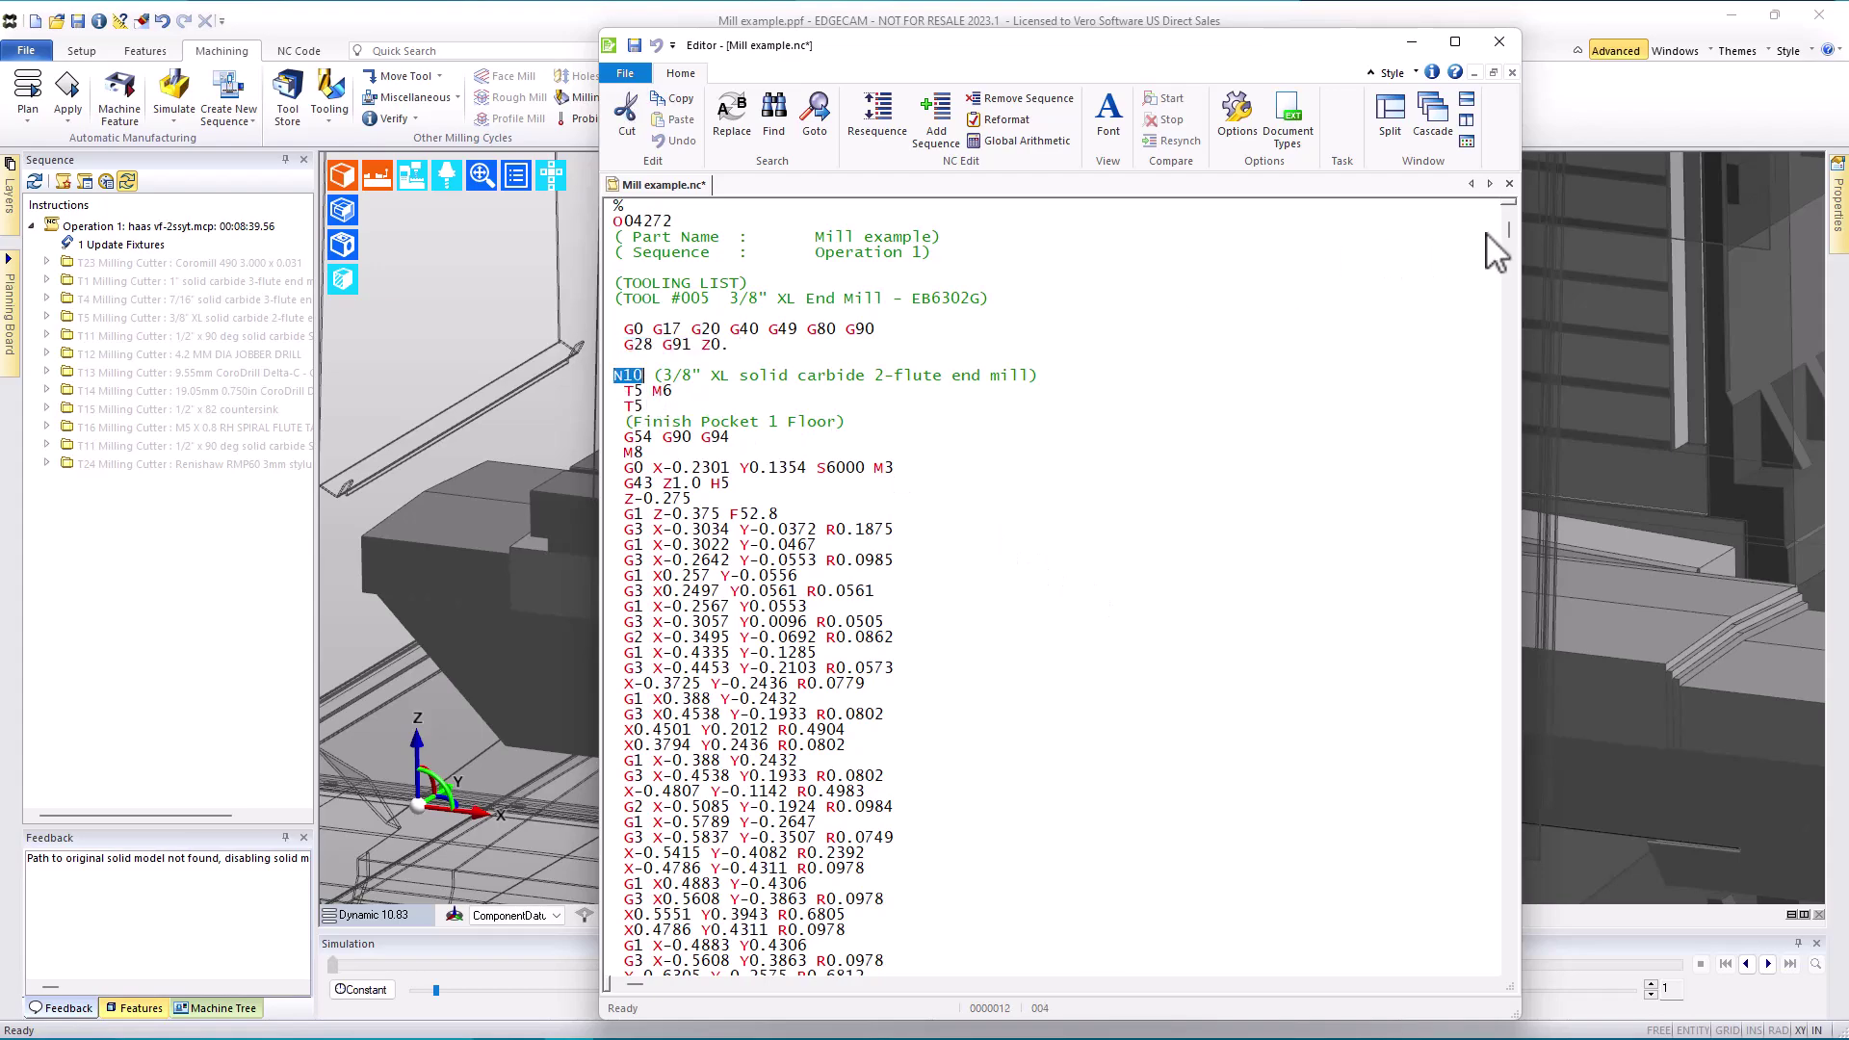
mouse_move(1510, 229)
left_mouse_down()
mouse_move(1517, 986)
mouse_move(1500, 210)
left_mouse_up()
Step: Add an Nc Code Output instruction in Suspend mode and move it directly below Update Fixtures
left_click(1554, 112)
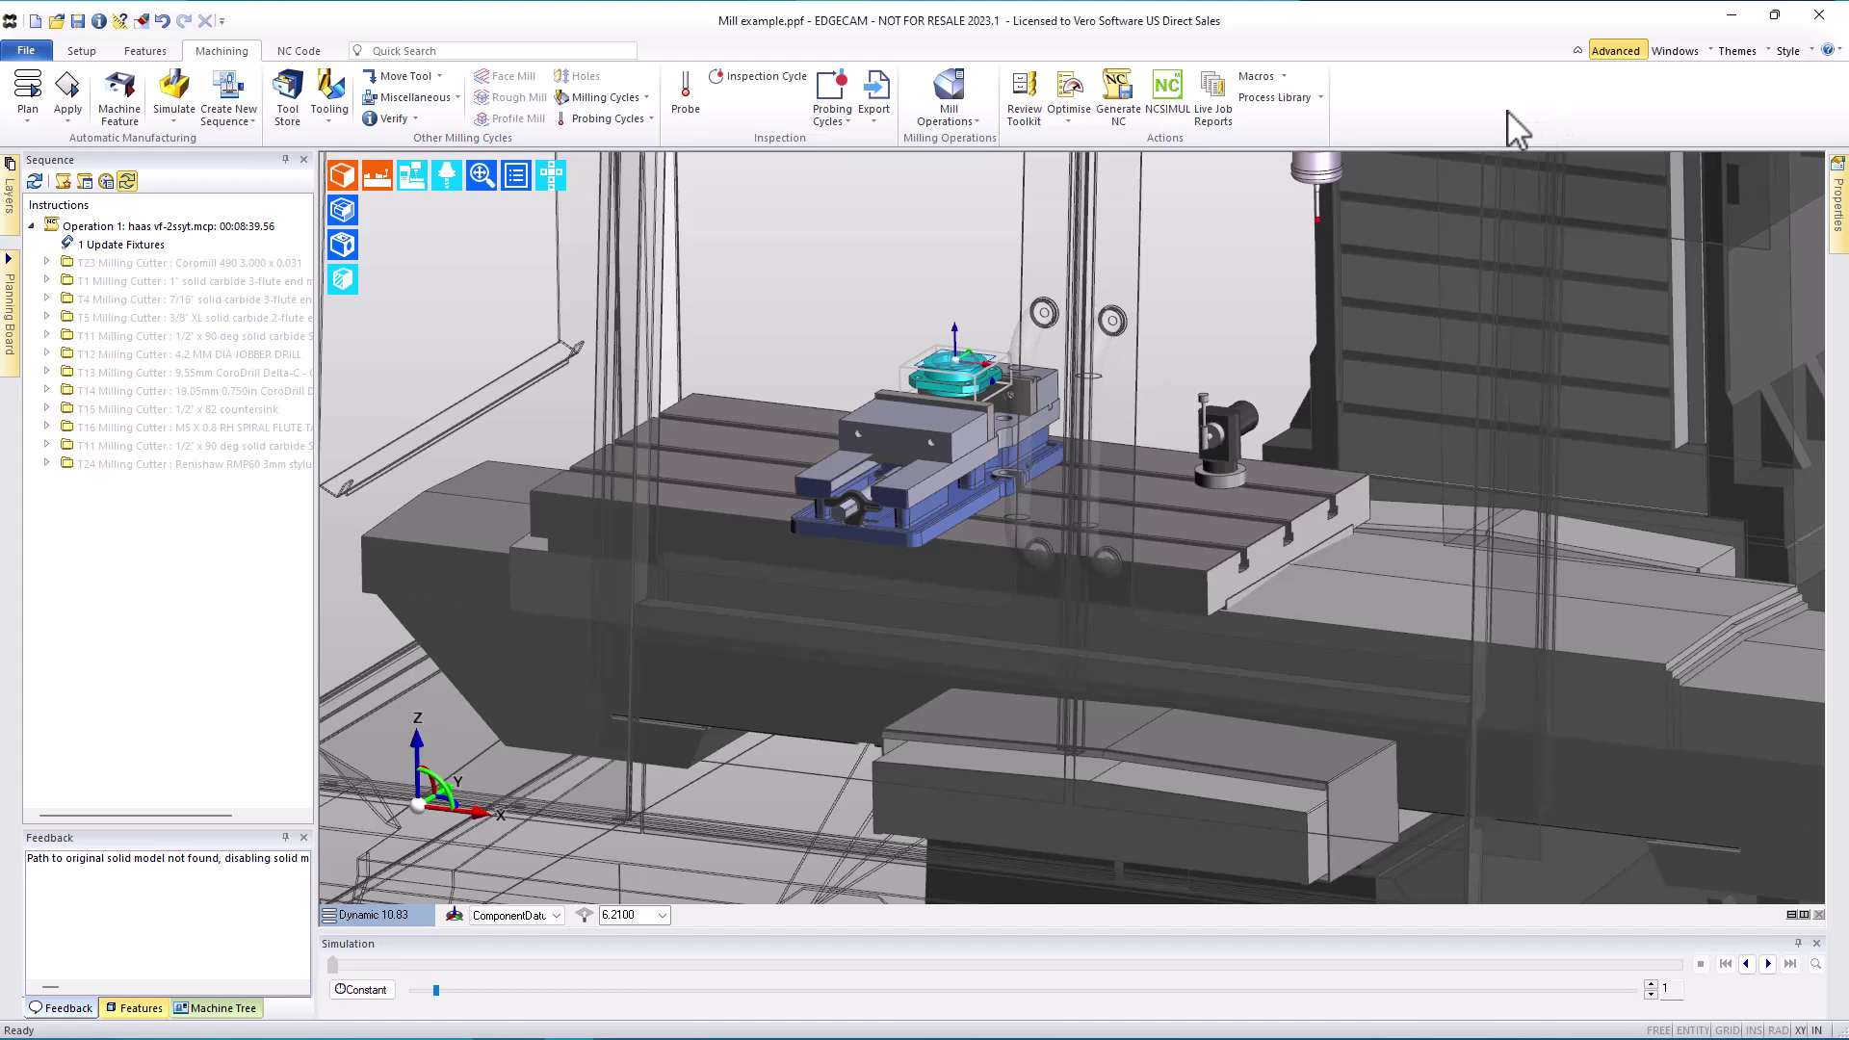
left_click(429, 99)
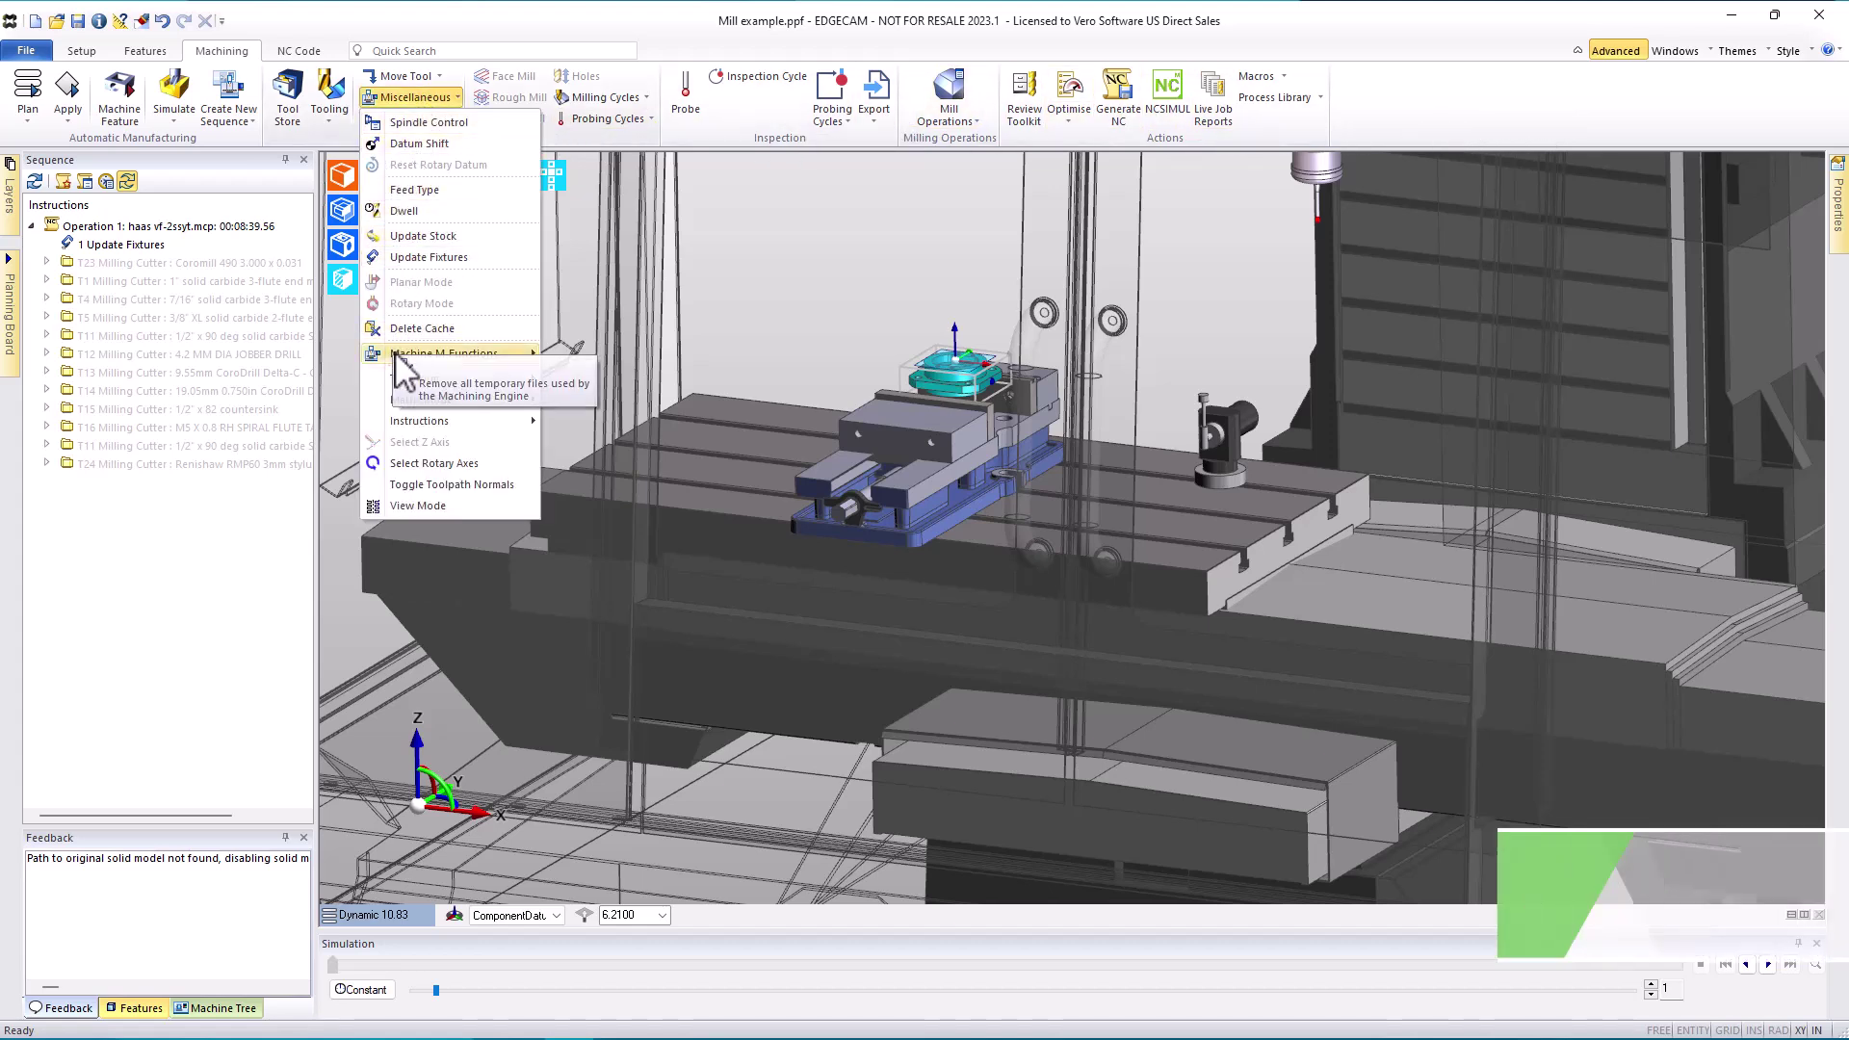
mouse_move(399, 362)
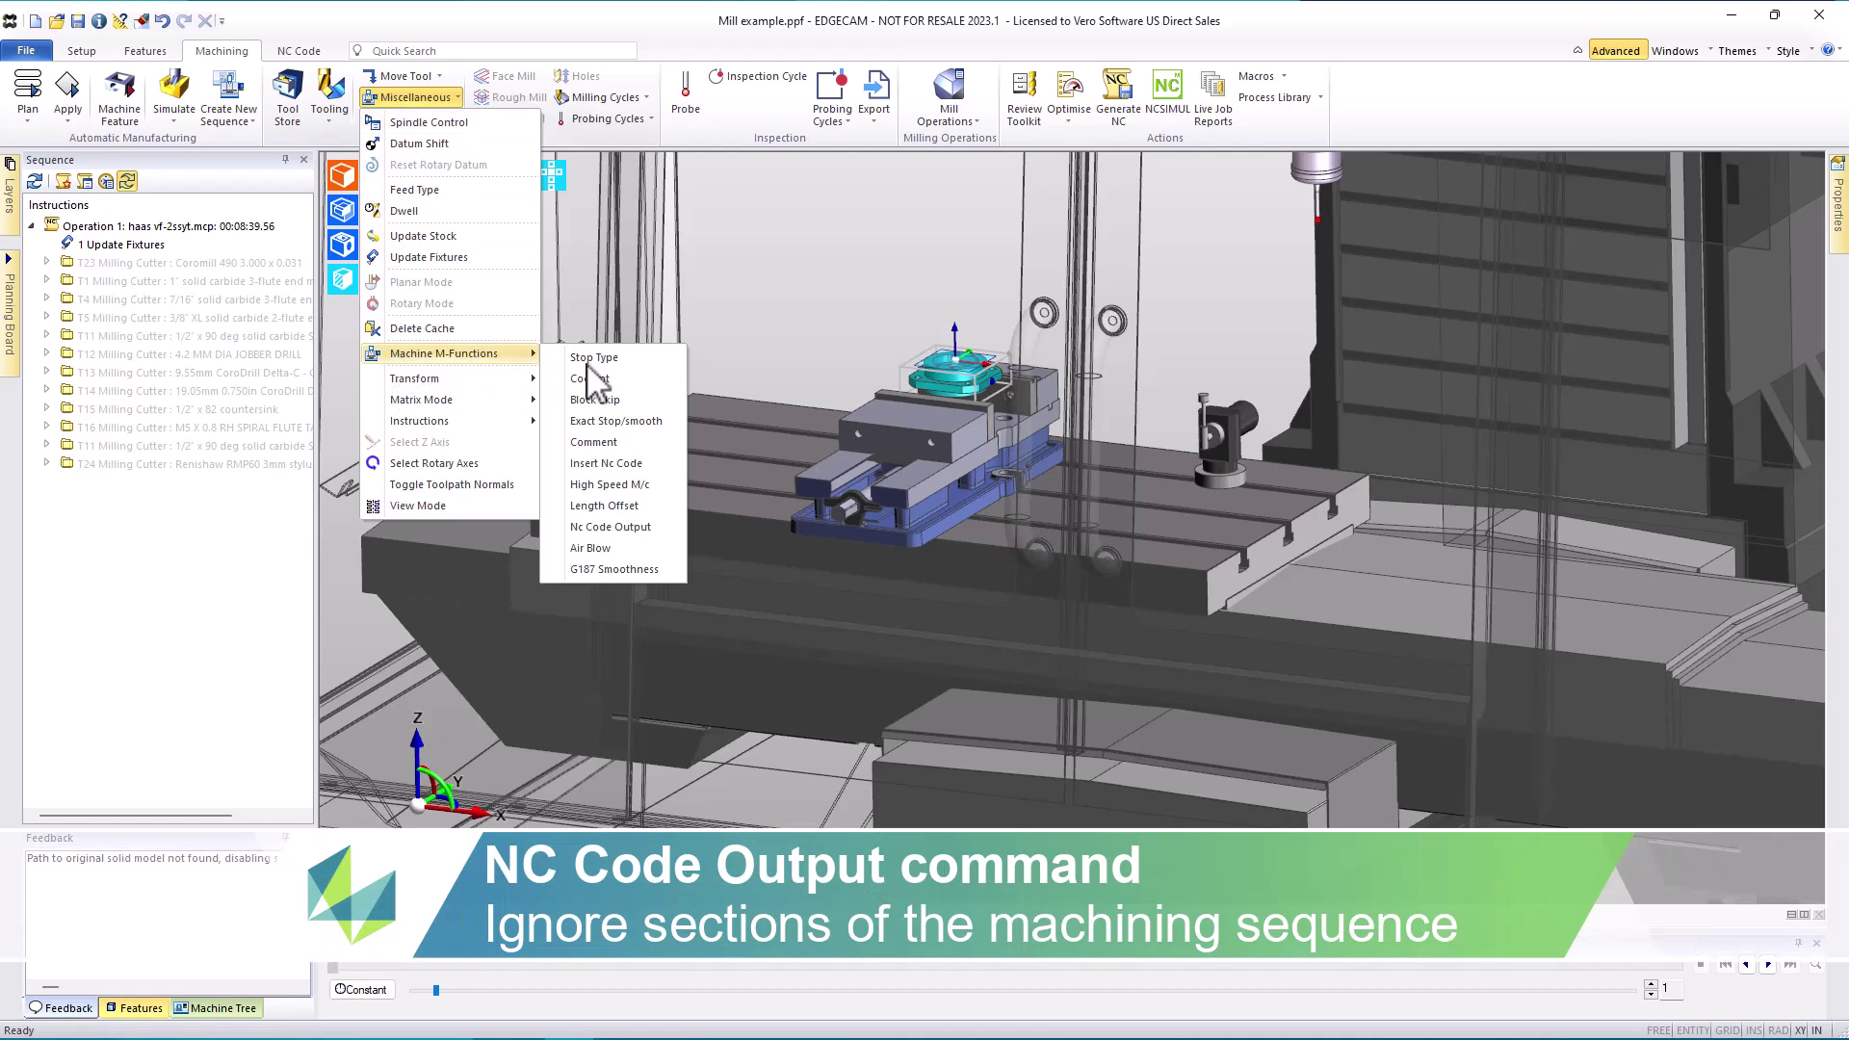
left_click(609, 525)
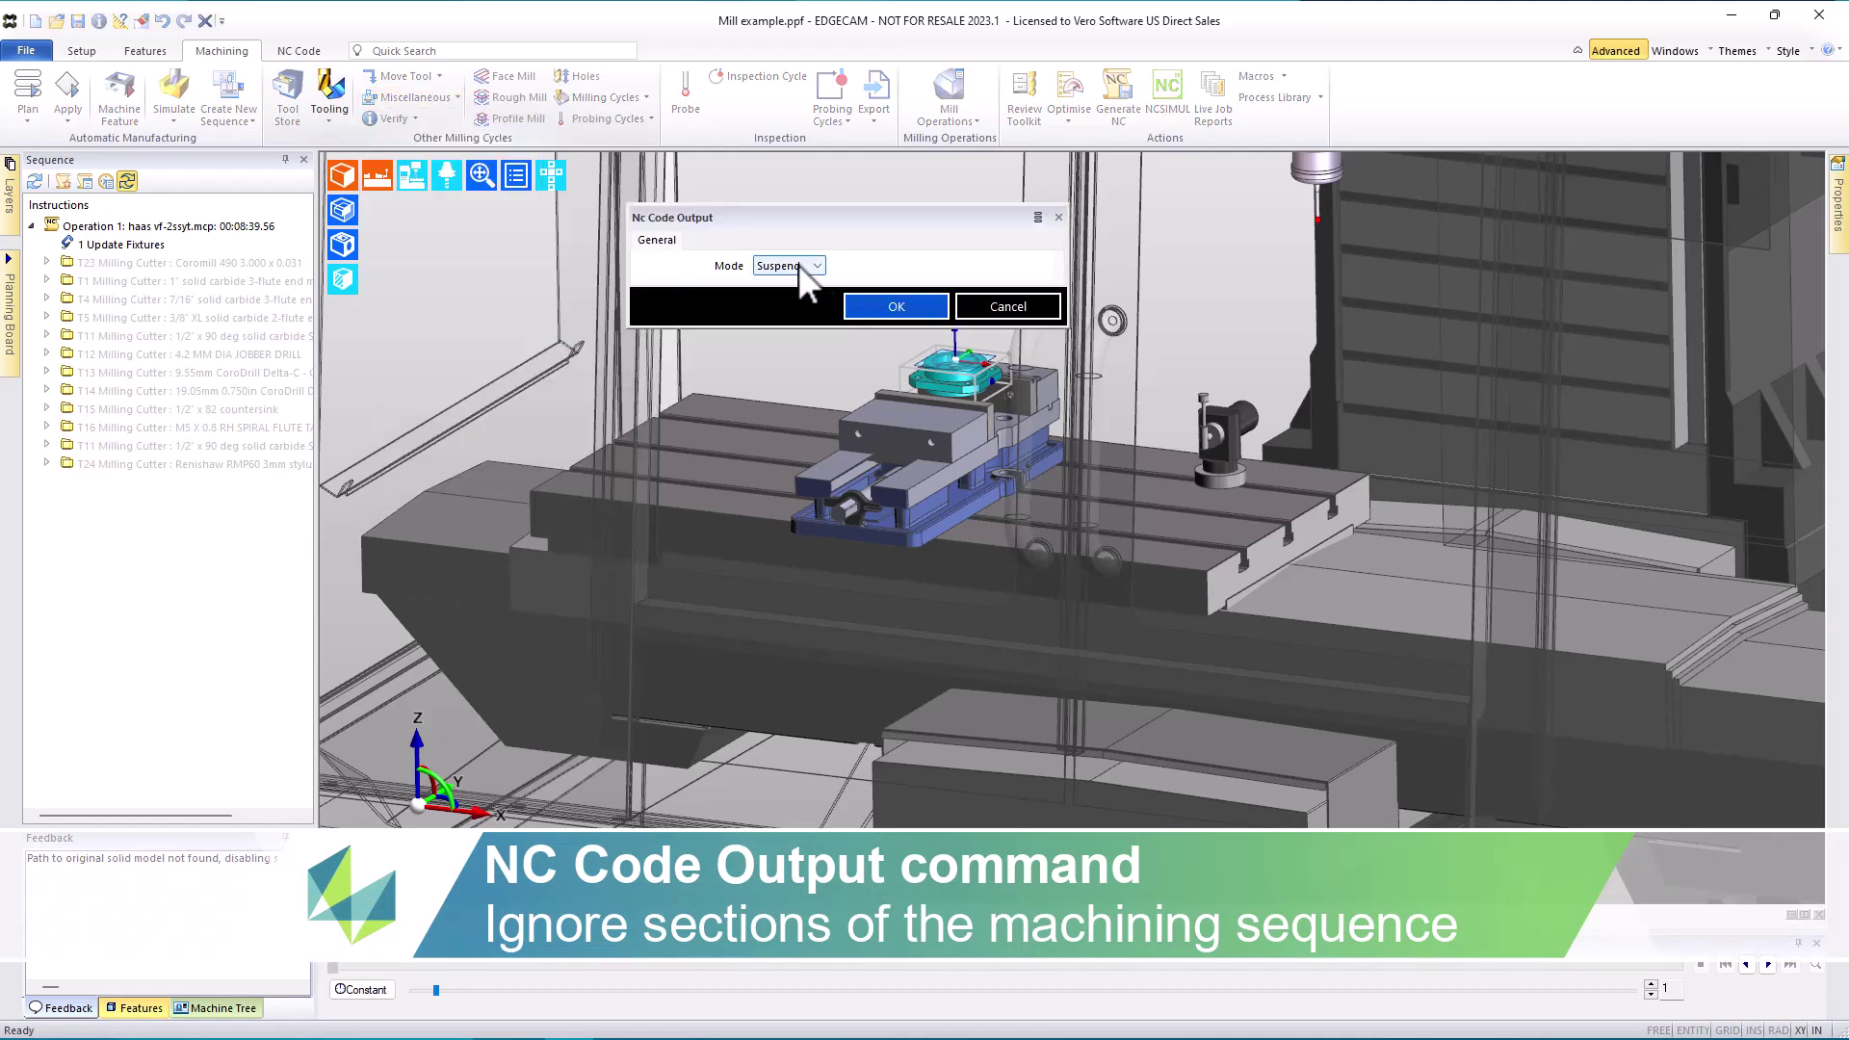
left_click(805, 274)
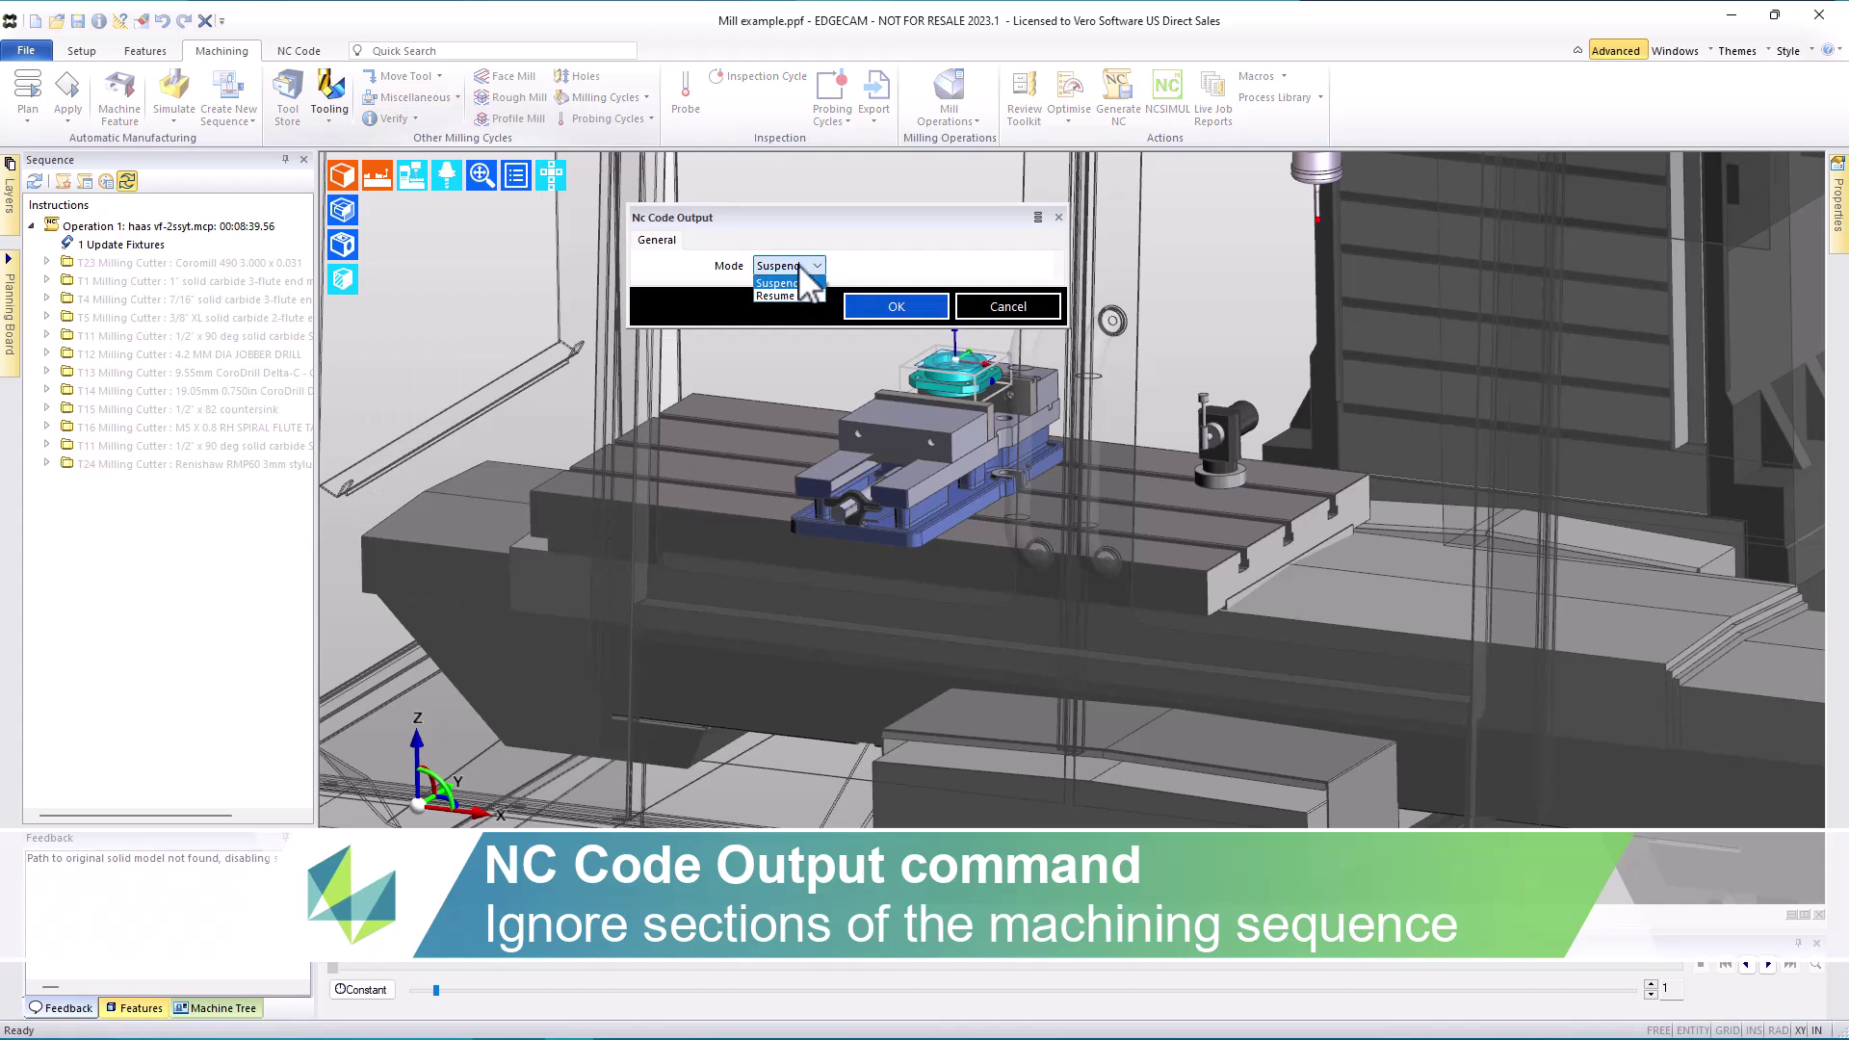
left_click(900, 298)
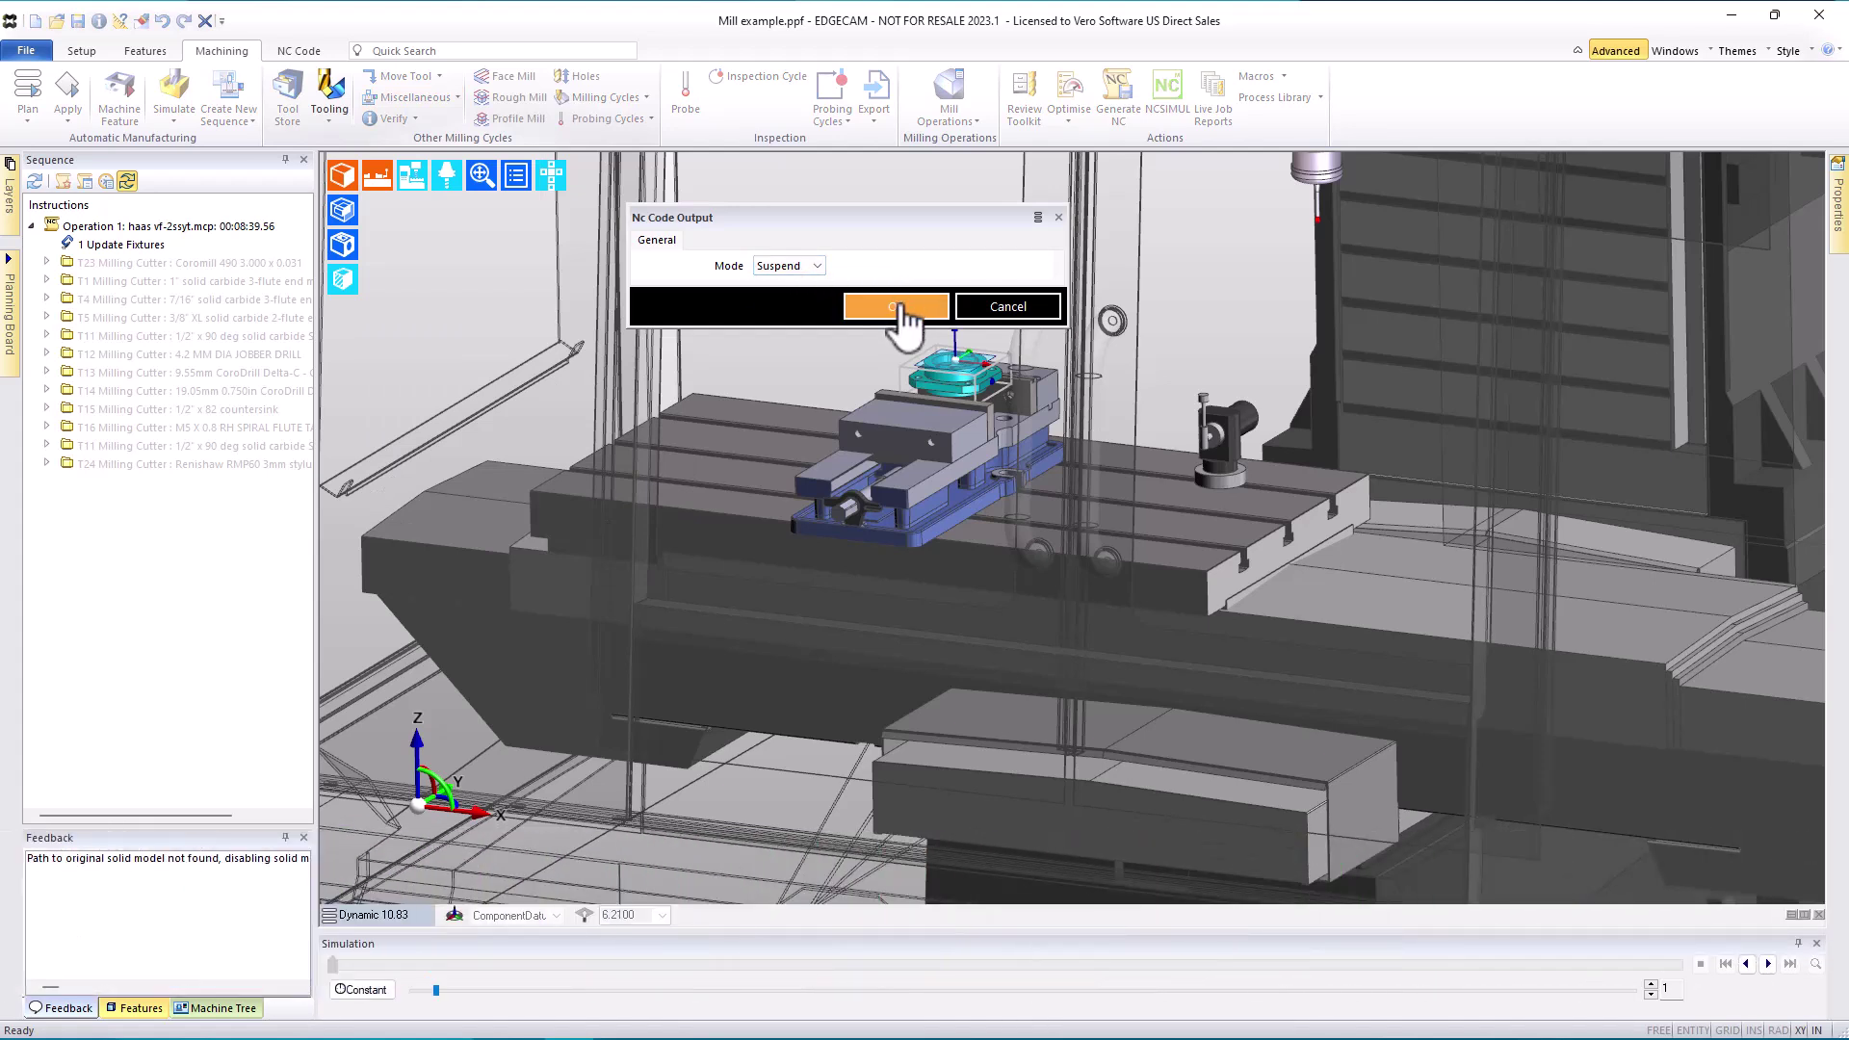
left_click(895, 306)
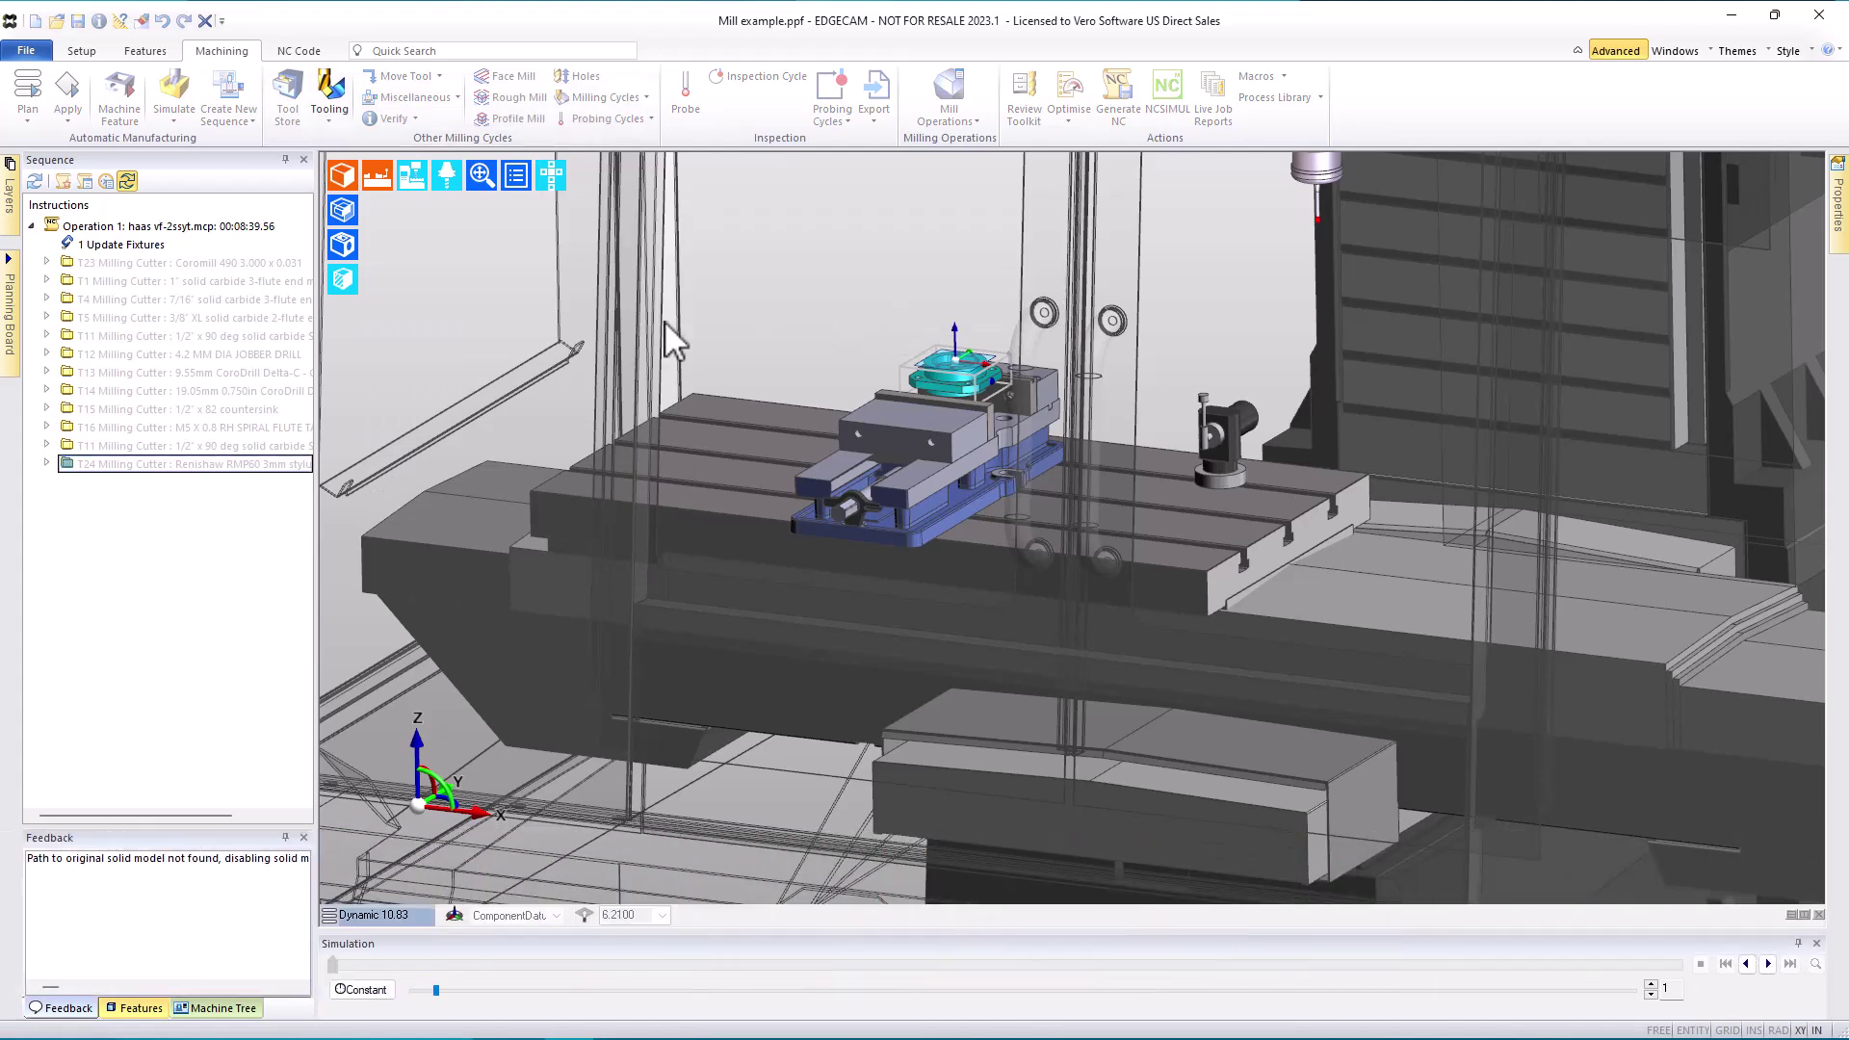
left_click(46, 464)
left_click_drag(110, 572, 162, 254)
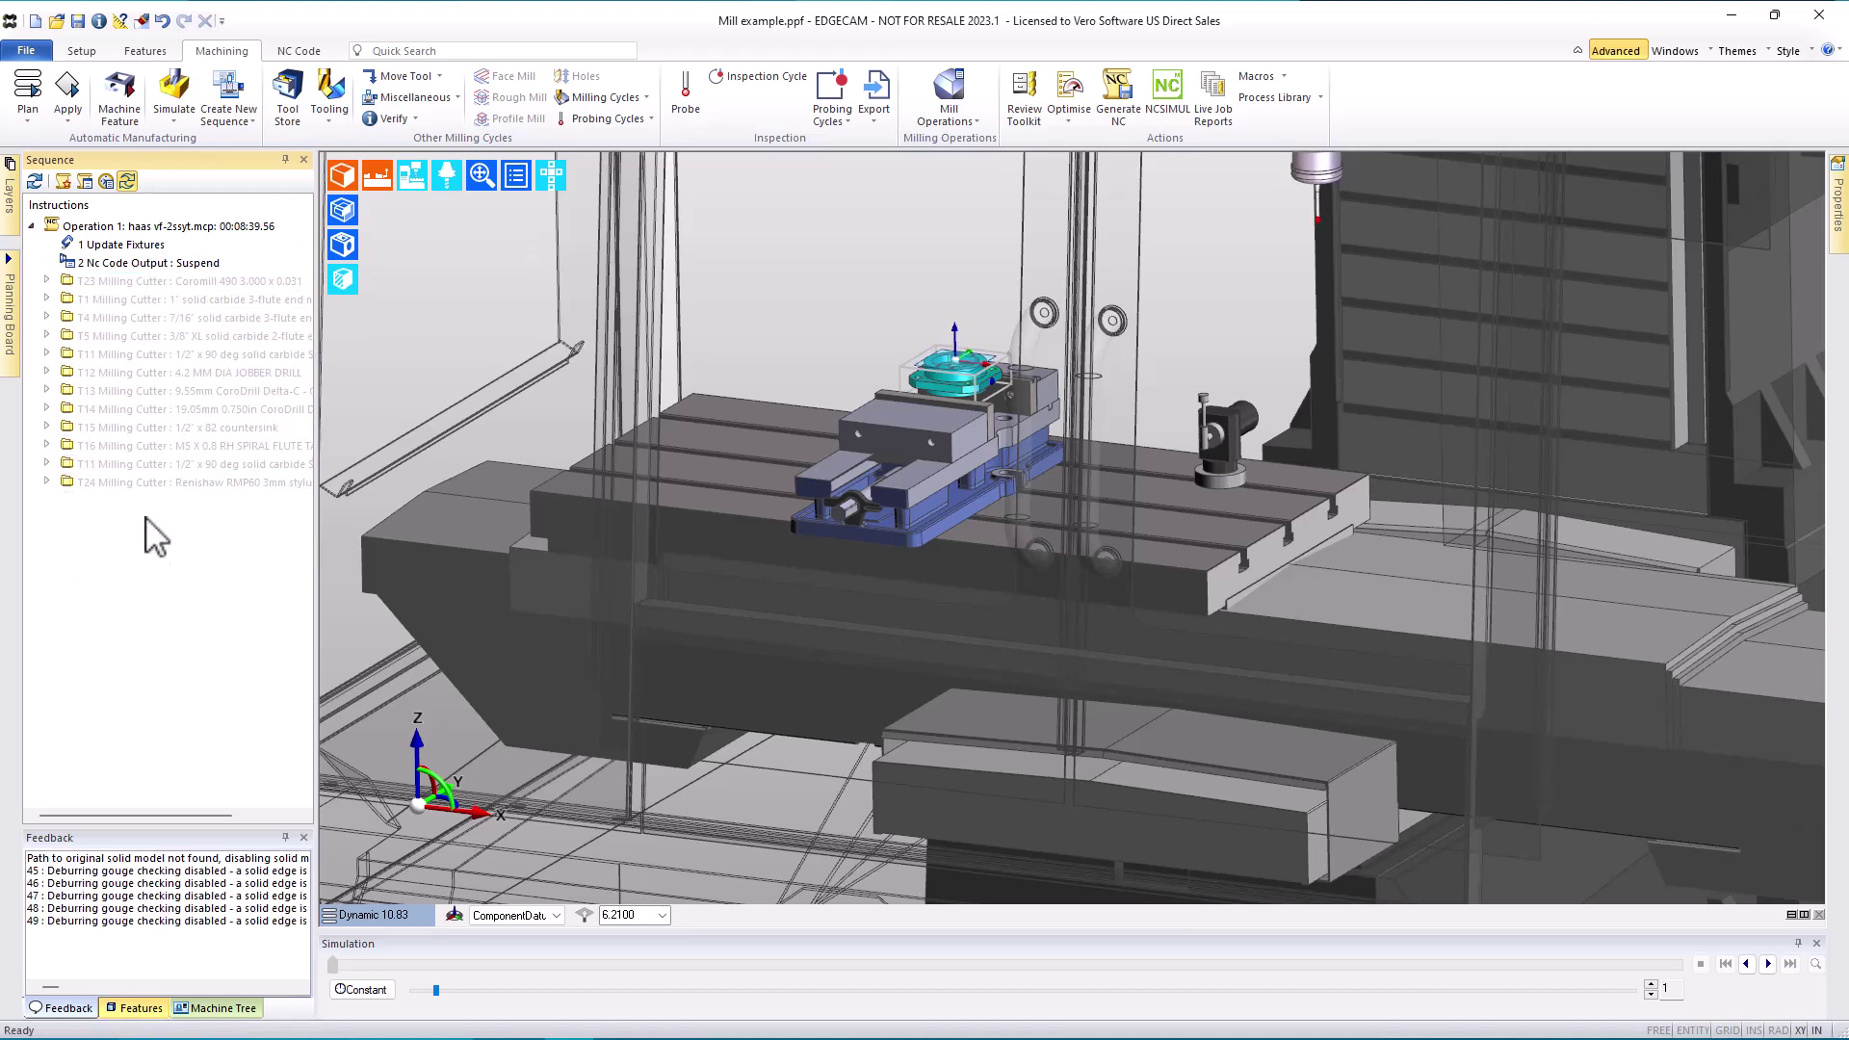
Step: Insert an Nc Code Output Resume instruction at the T12 jobber drill
right_click(151, 371)
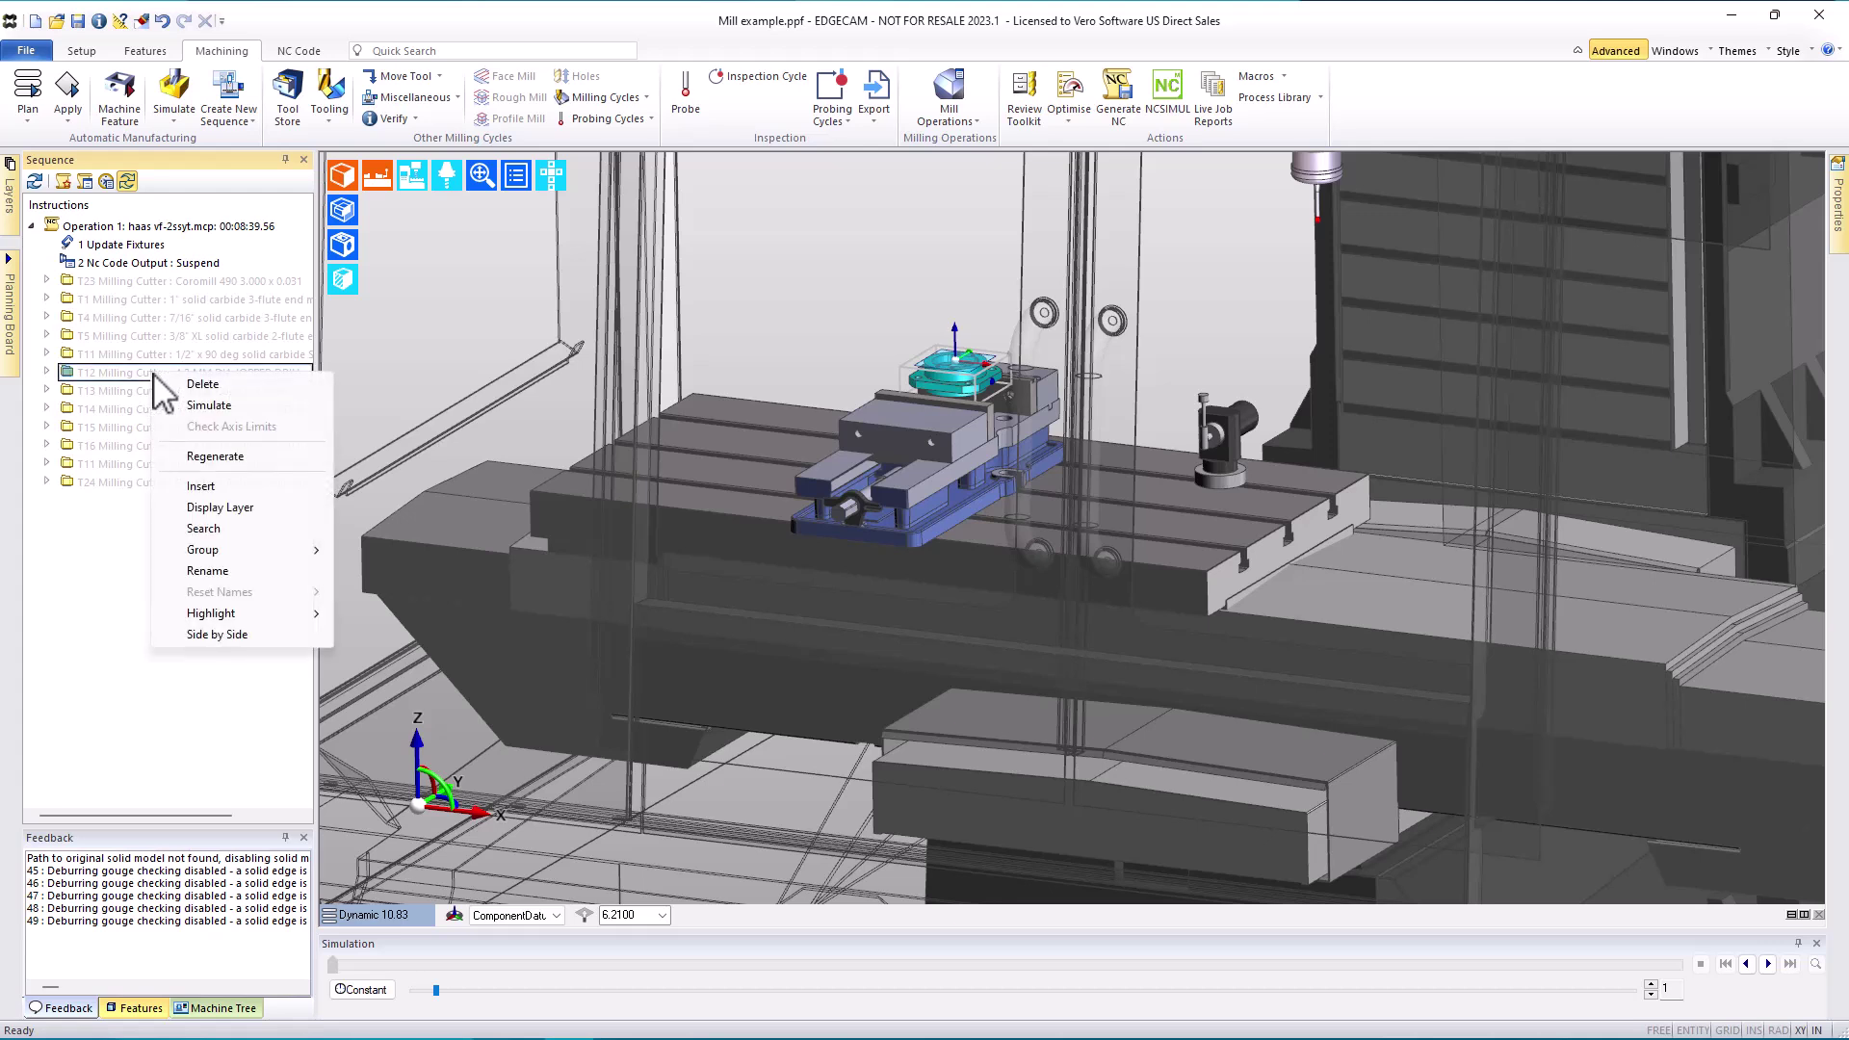
left_click(200, 486)
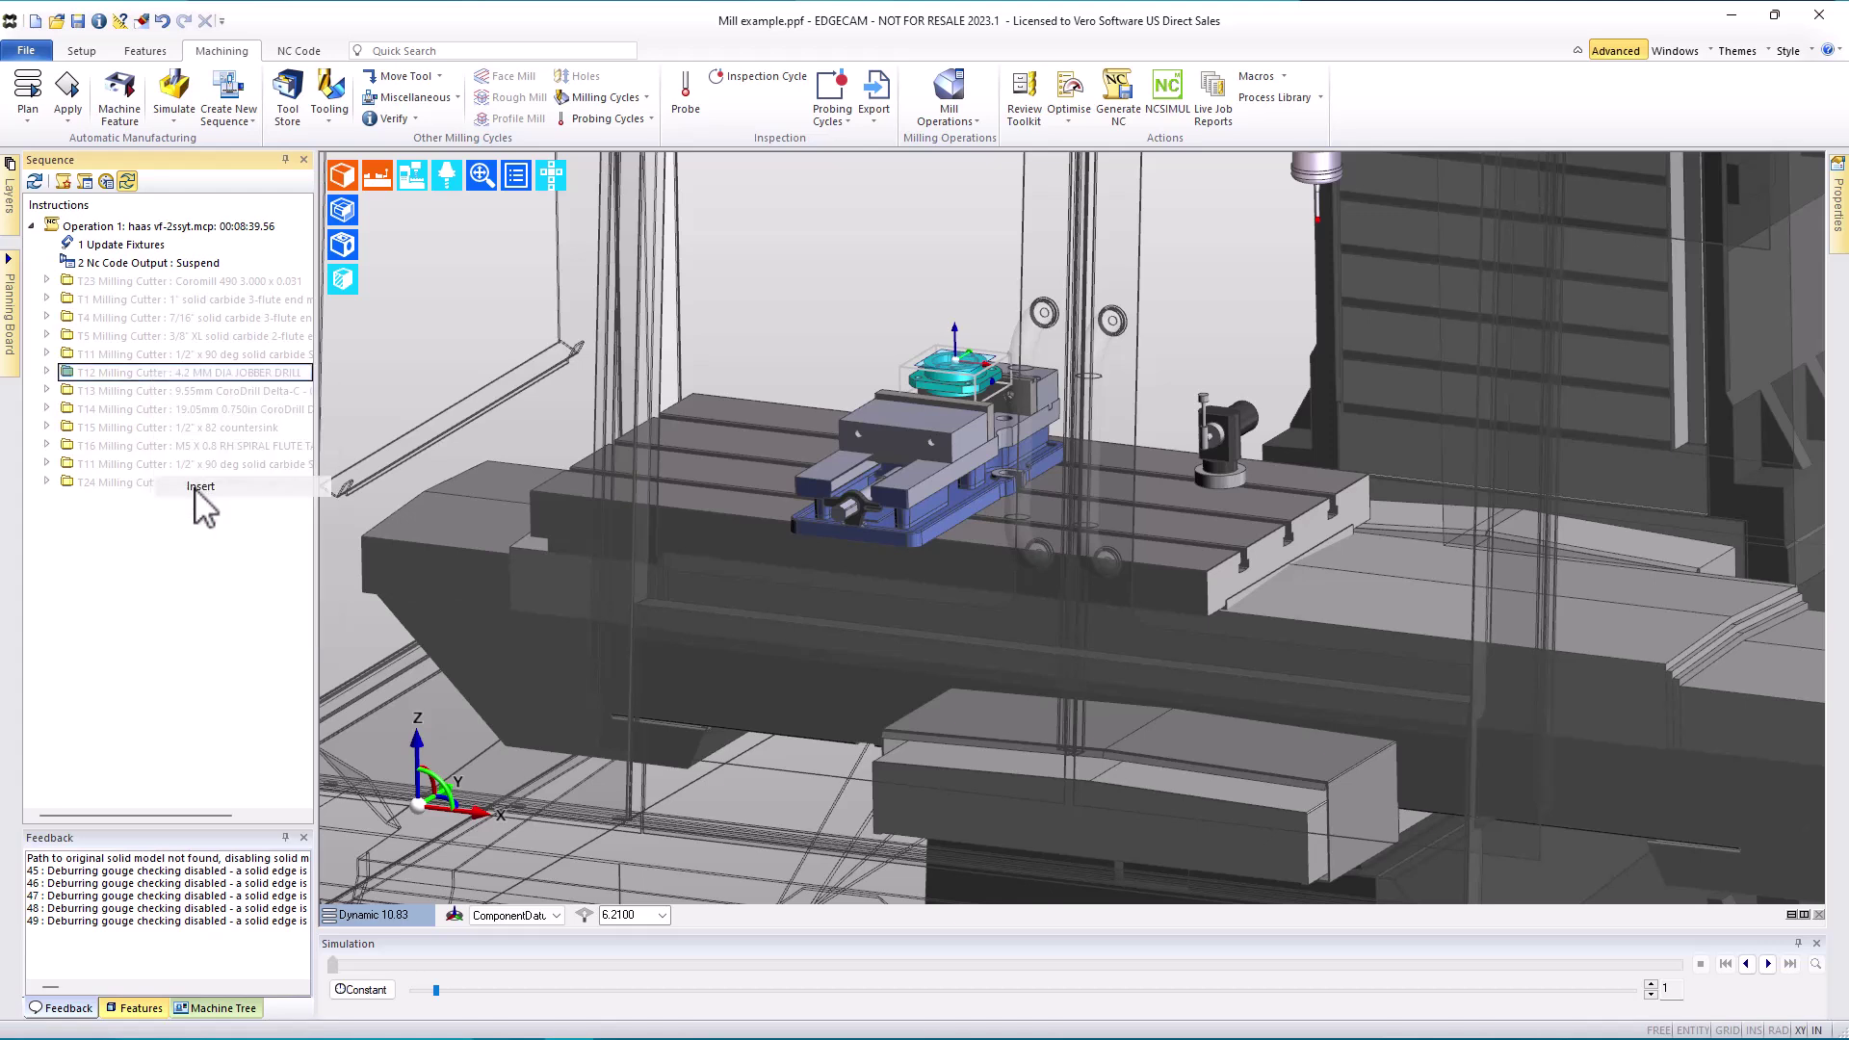
left_click(412, 97)
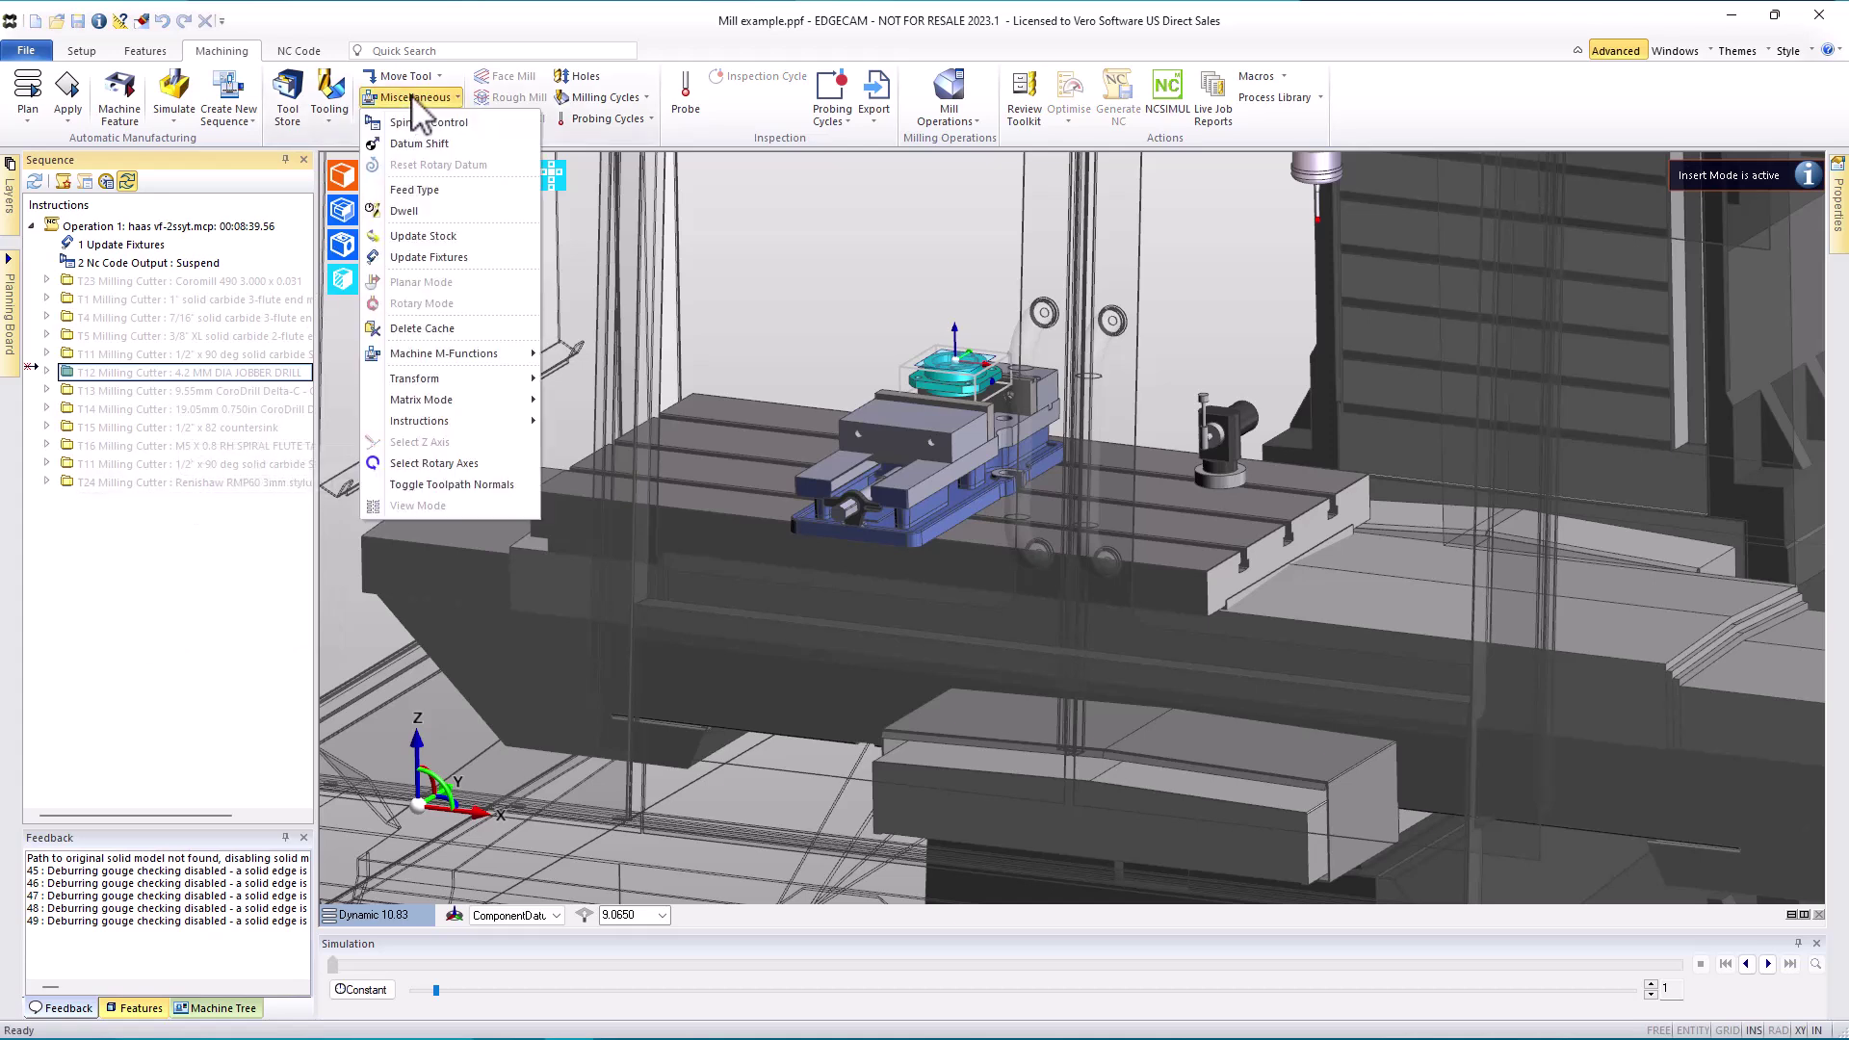
mouse_move(448, 355)
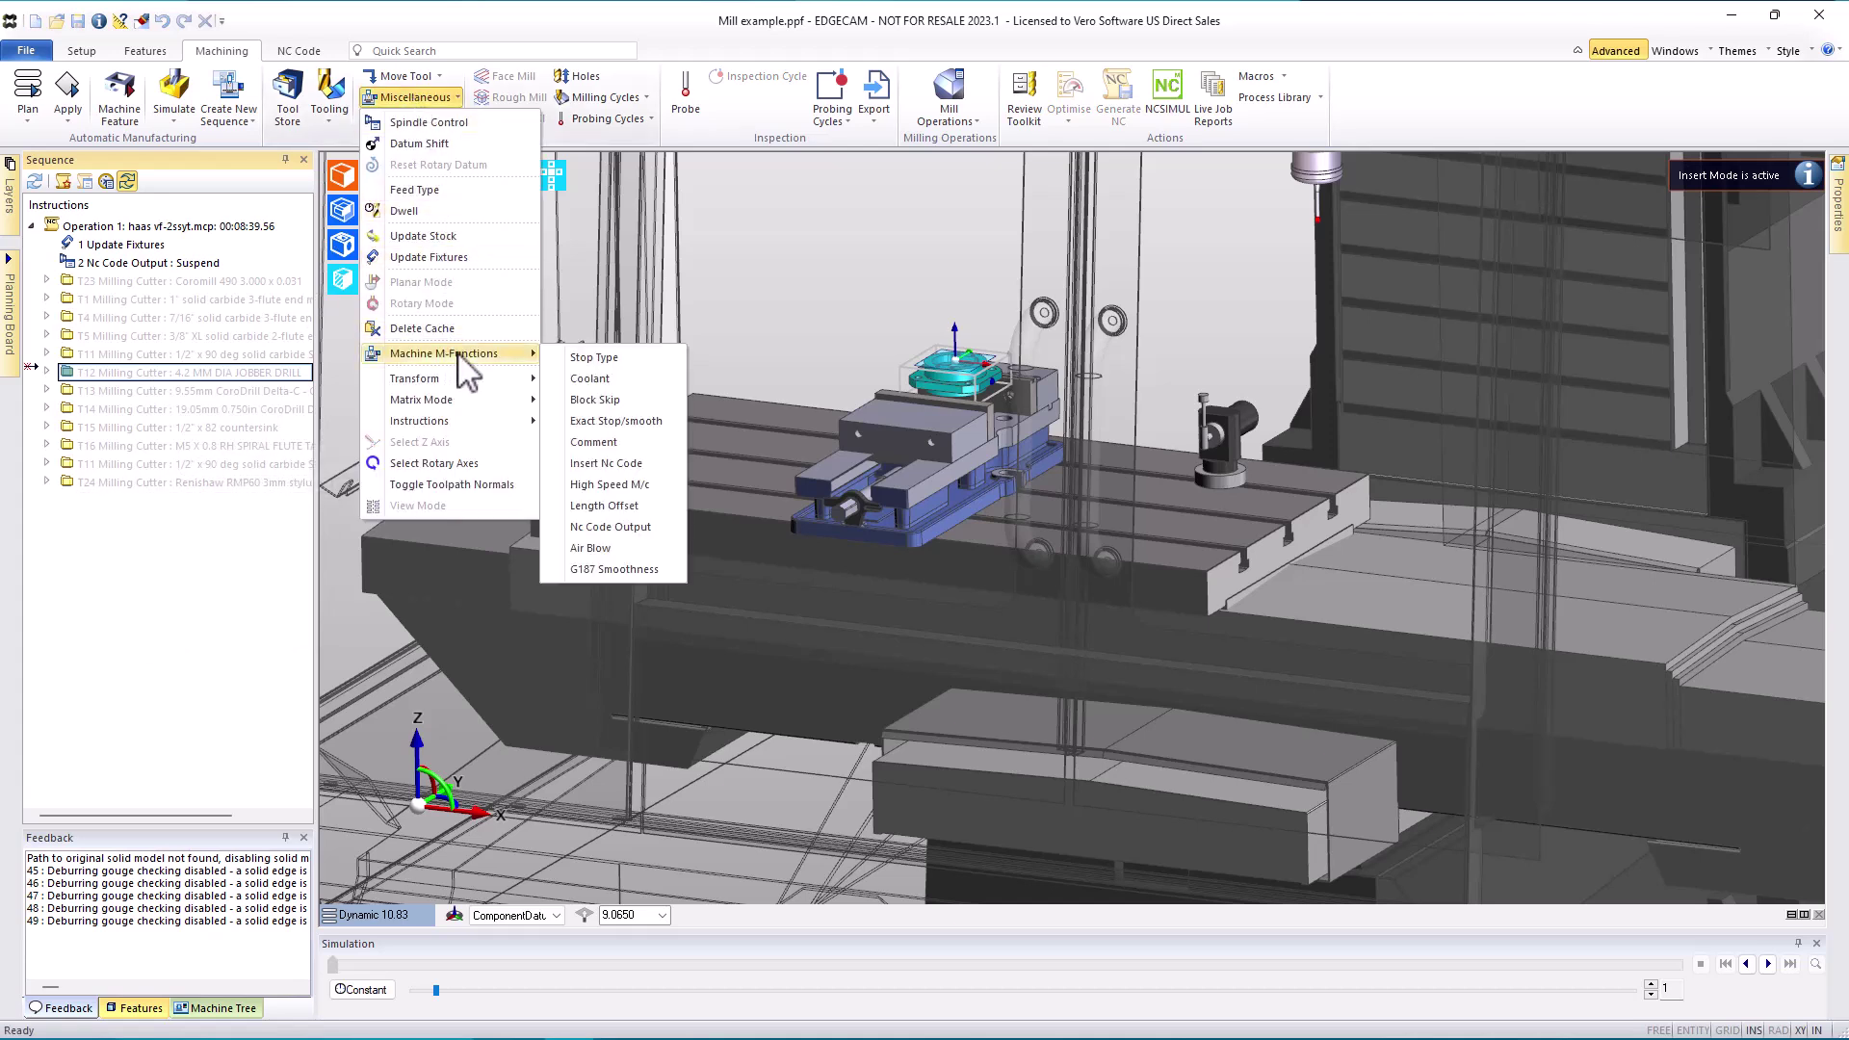
left_click(600, 527)
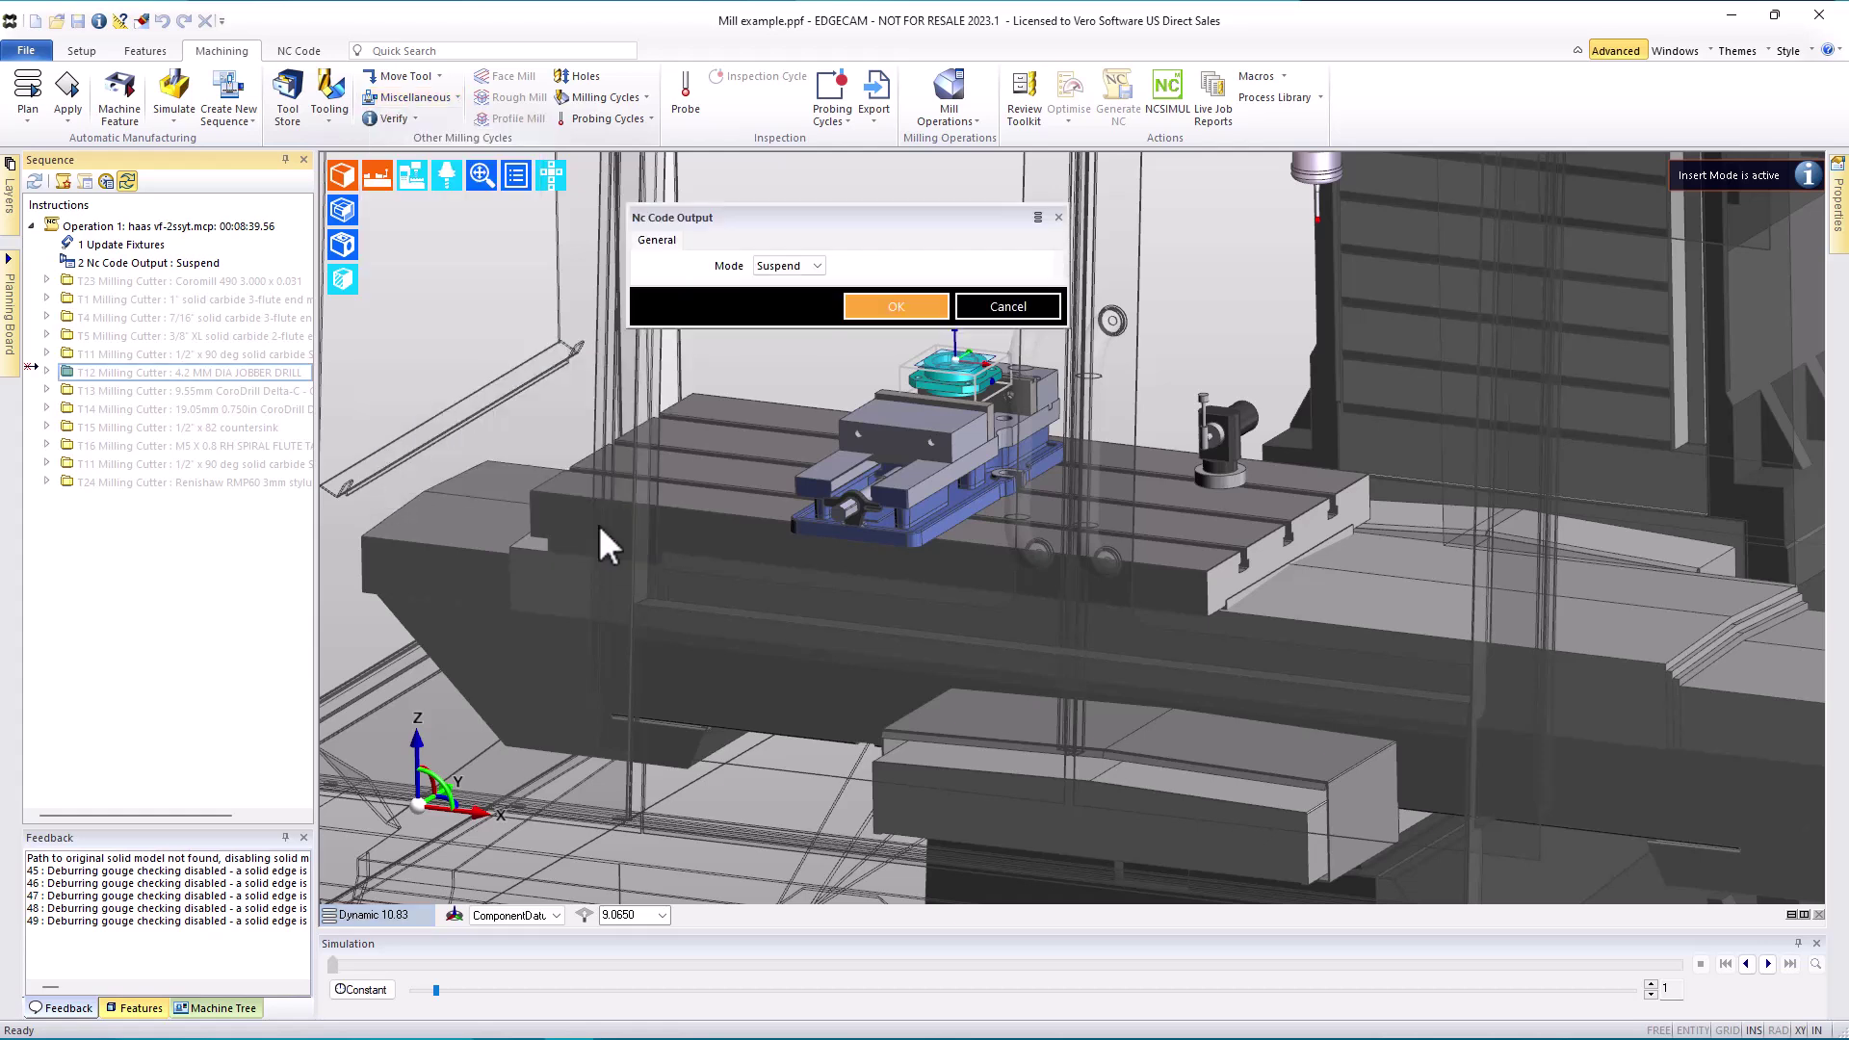
left_click(785, 268)
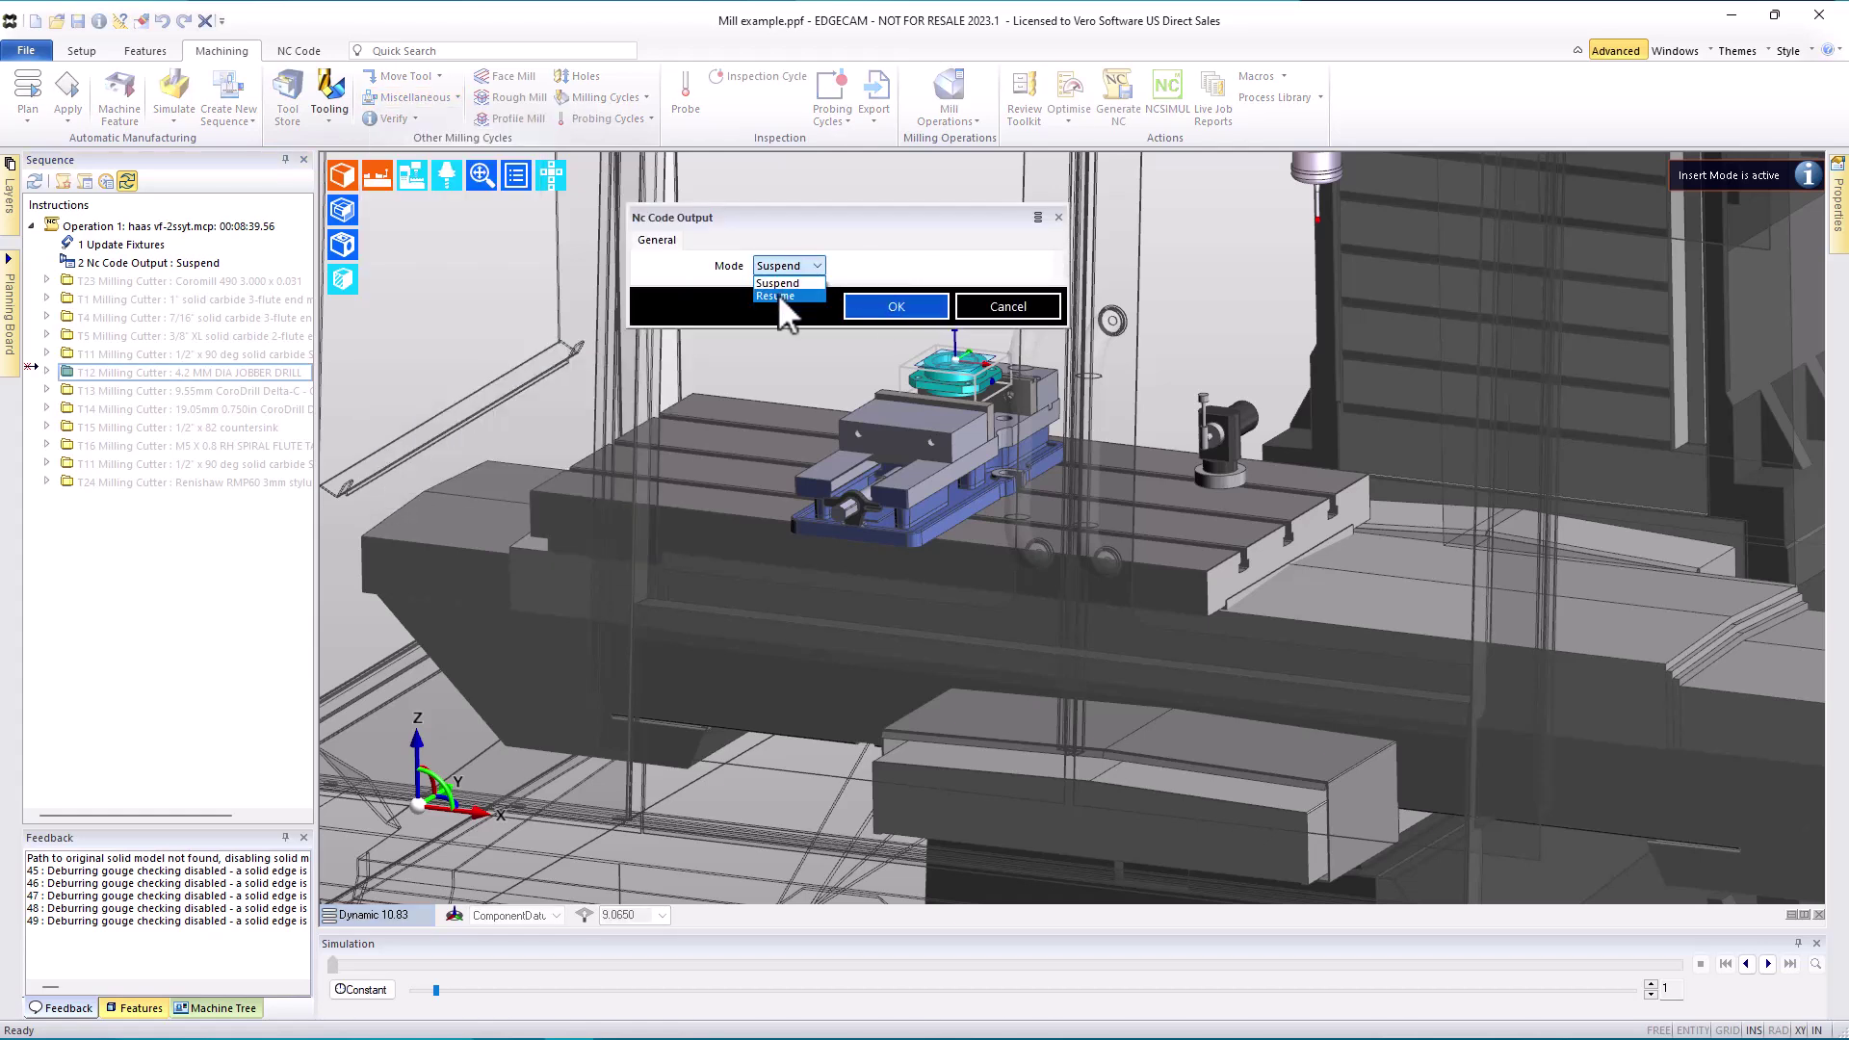
left_click(776, 296)
left_click(891, 310)
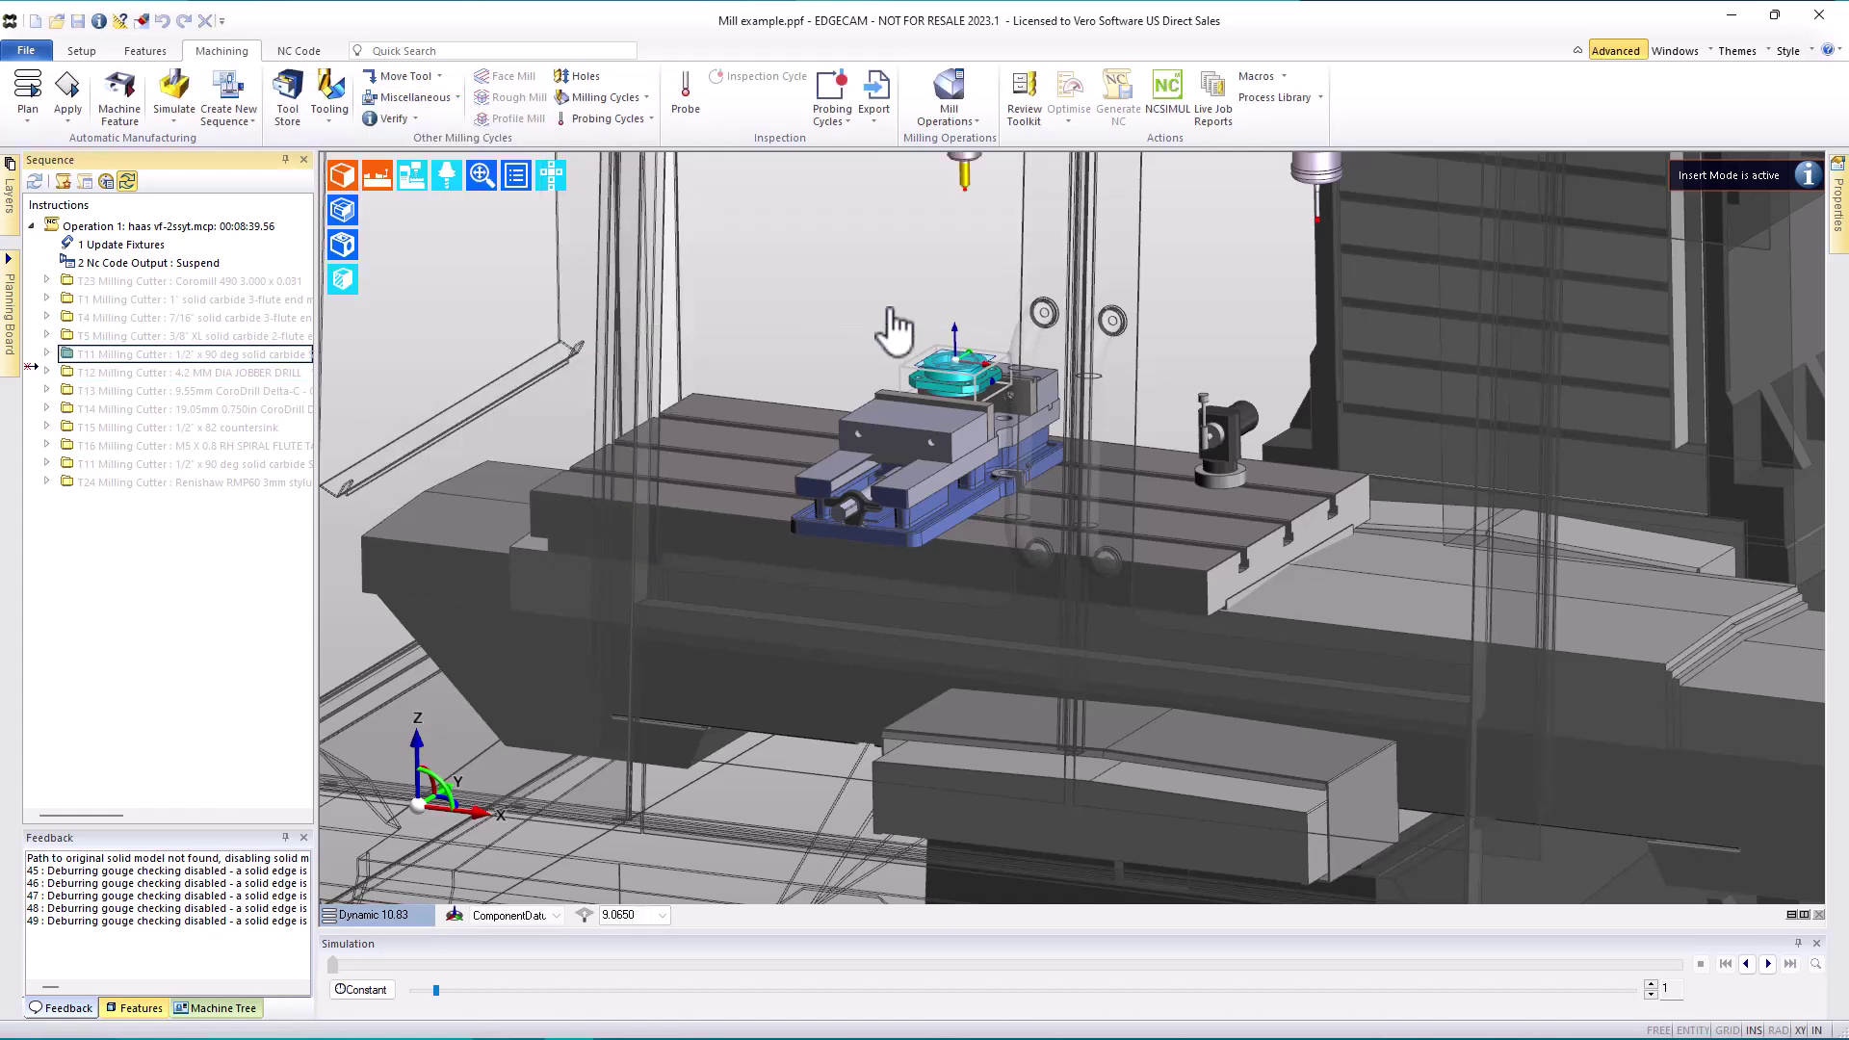
Step: Turn off insert mode at T12 and bring up Generate CNC Code for Mill example.nc
right_click(185, 377)
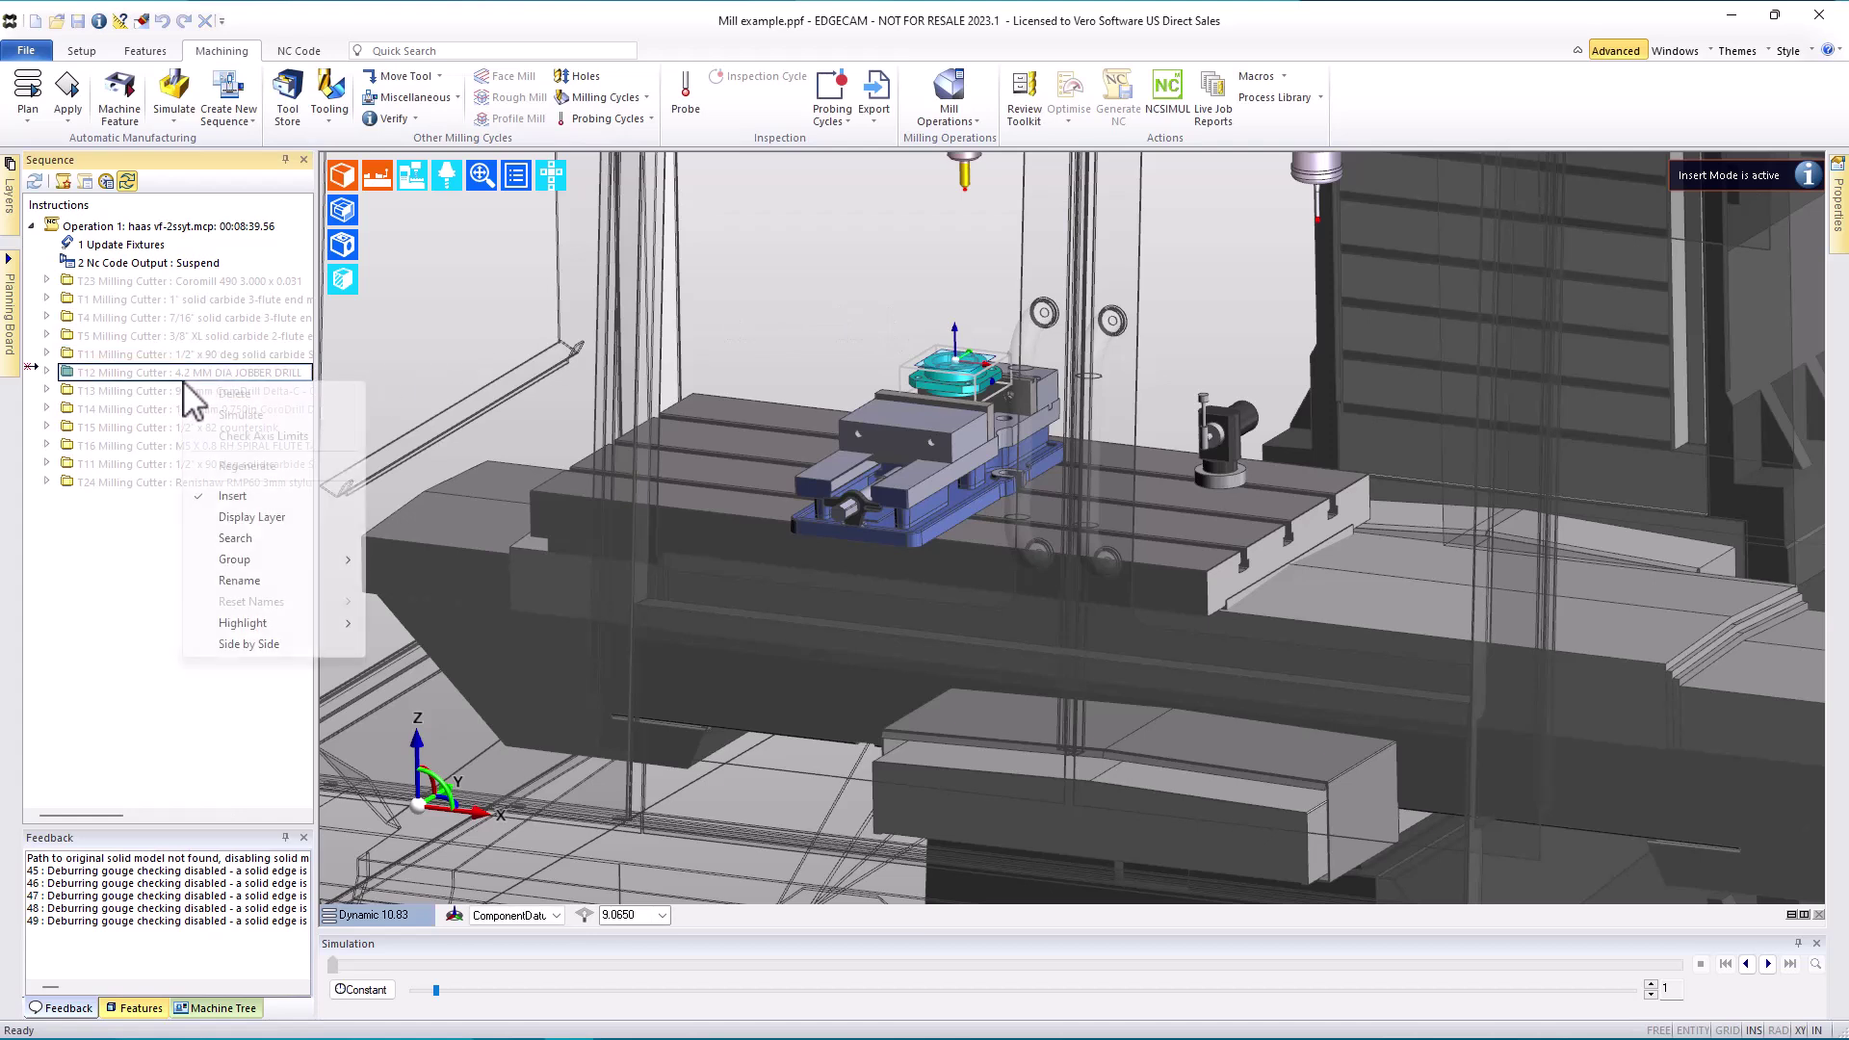
left_click(231, 495)
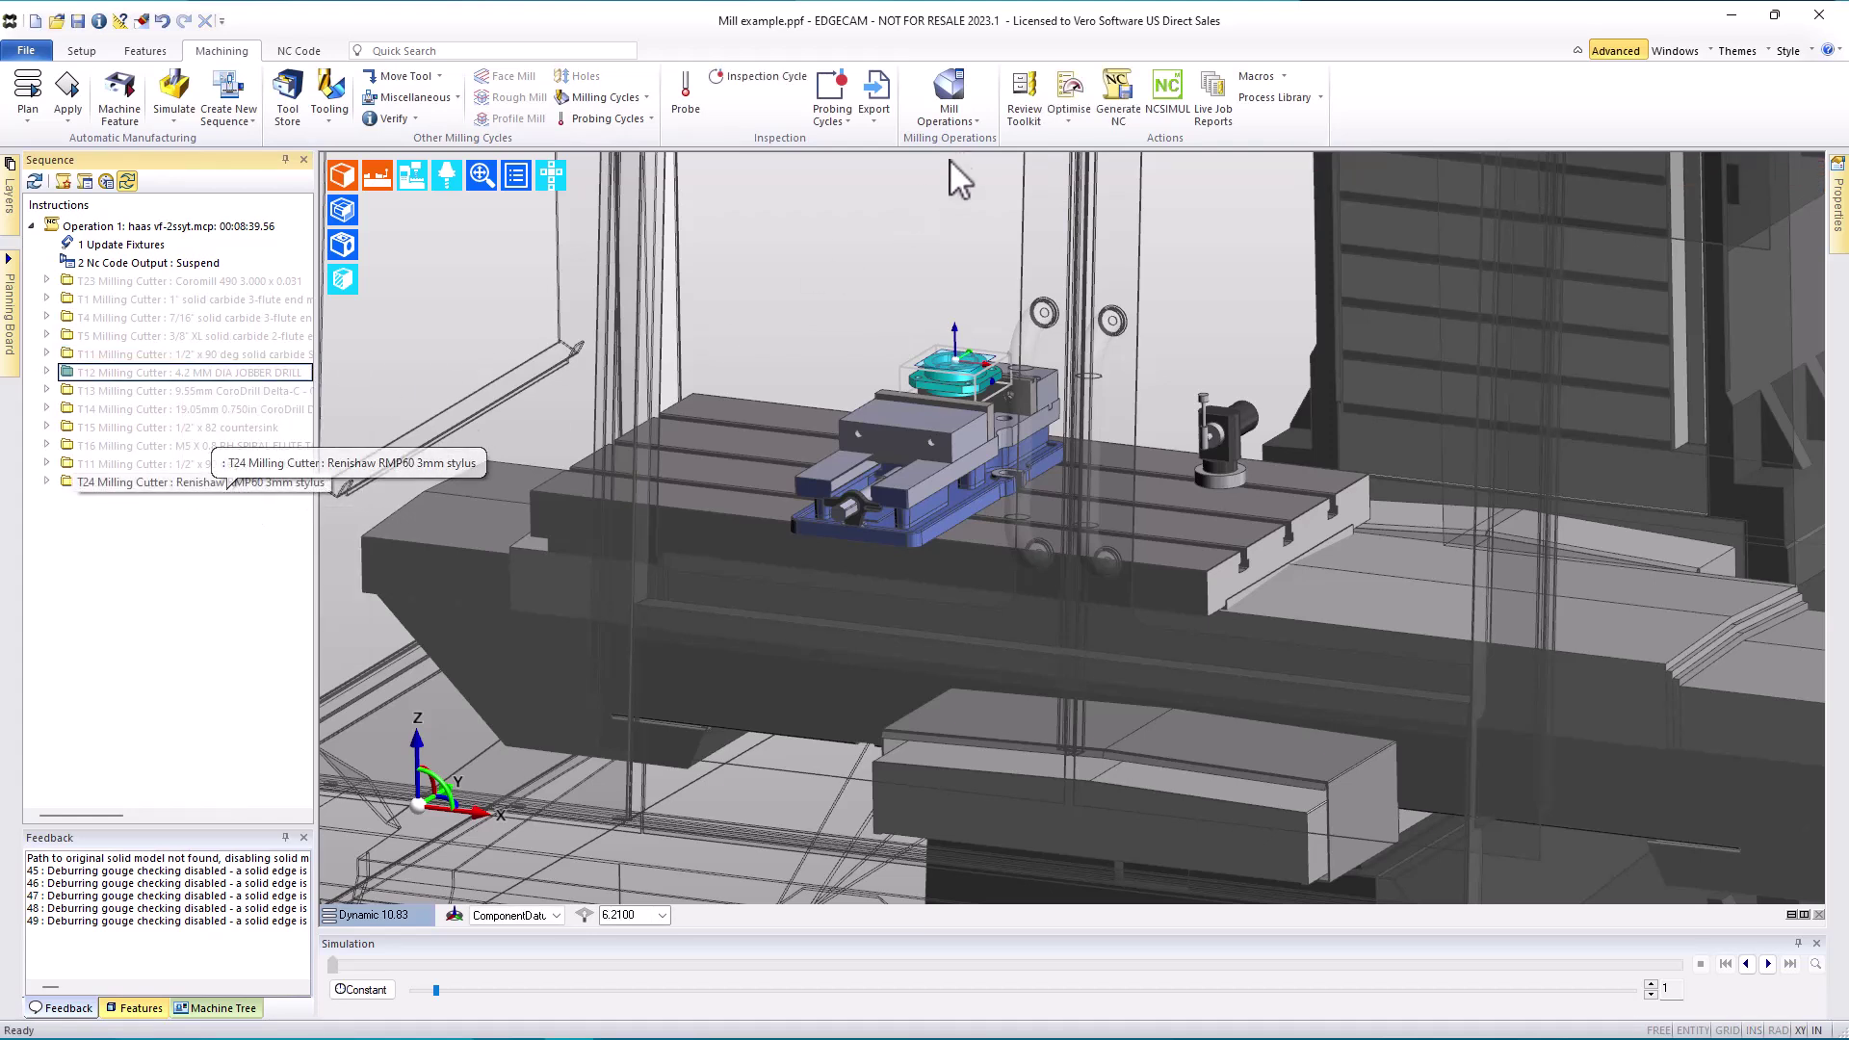
left_click(1117, 96)
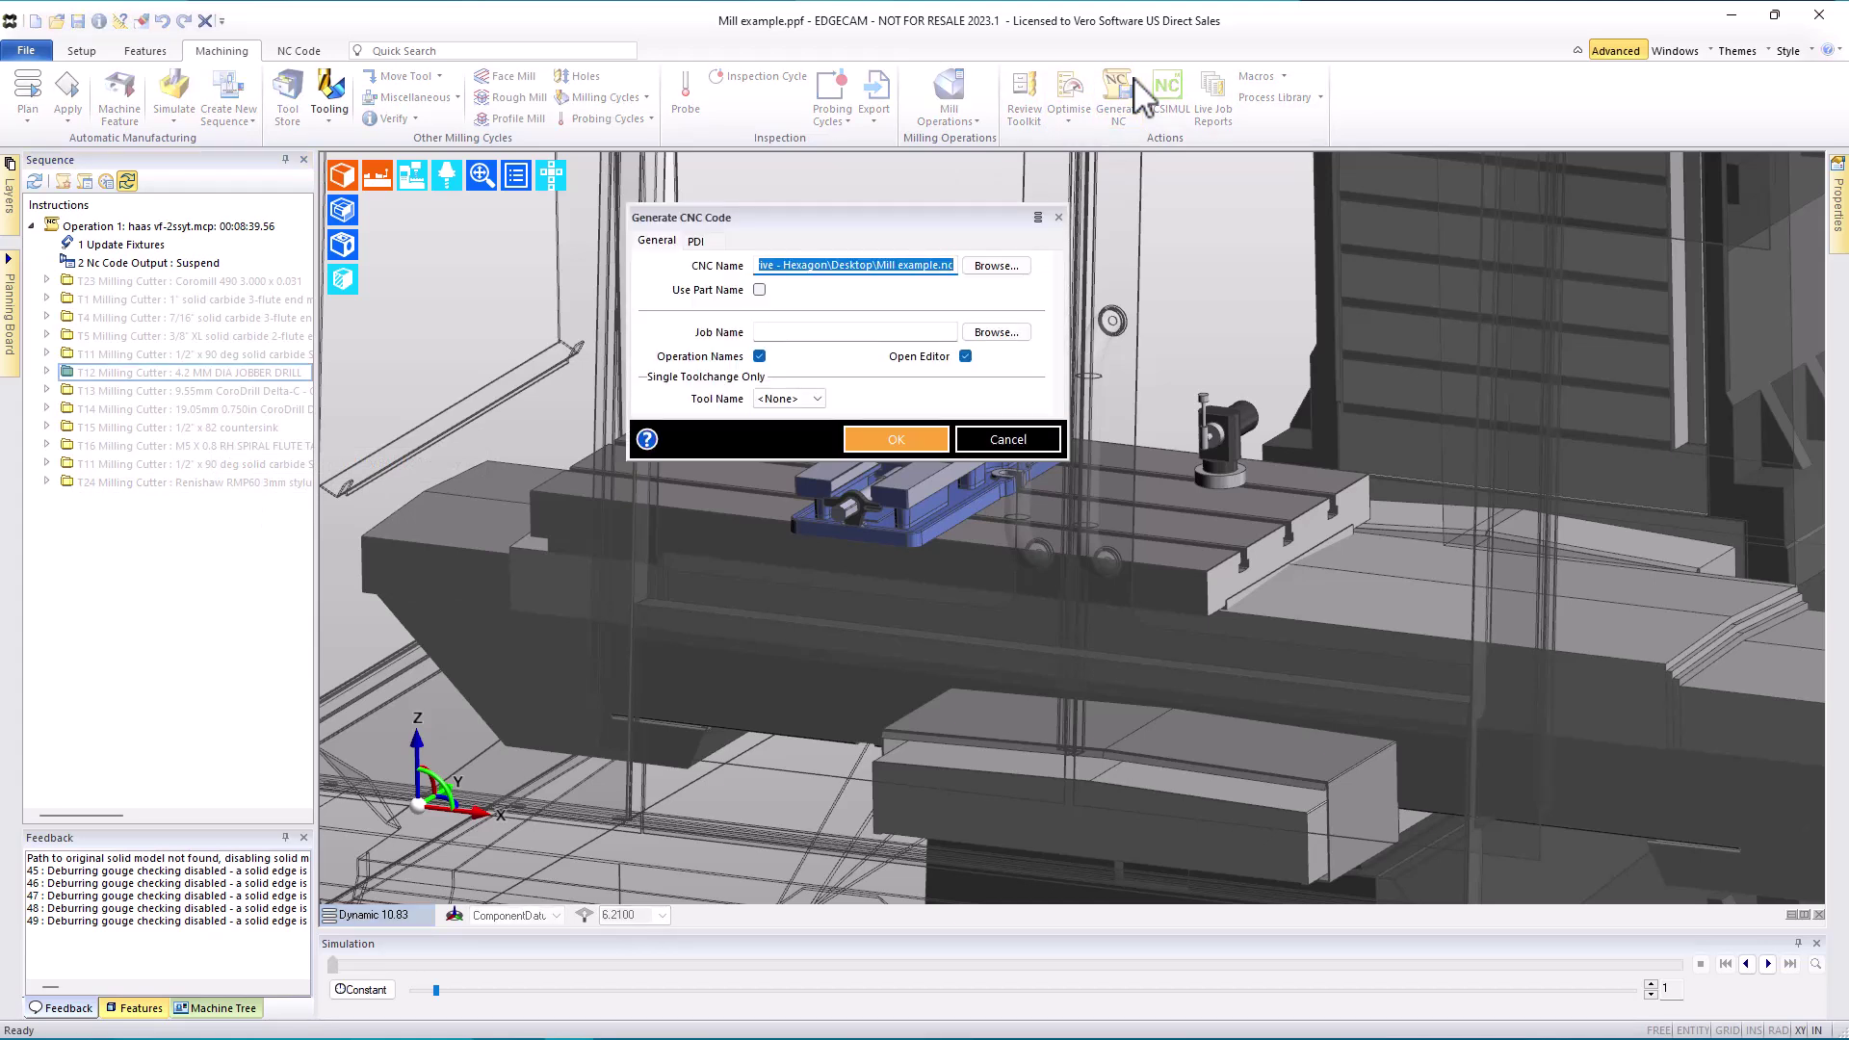
Step: Overwrite Mill example.nc and review its code, now starting at the 4.2 mm jobber drill
key("Return")
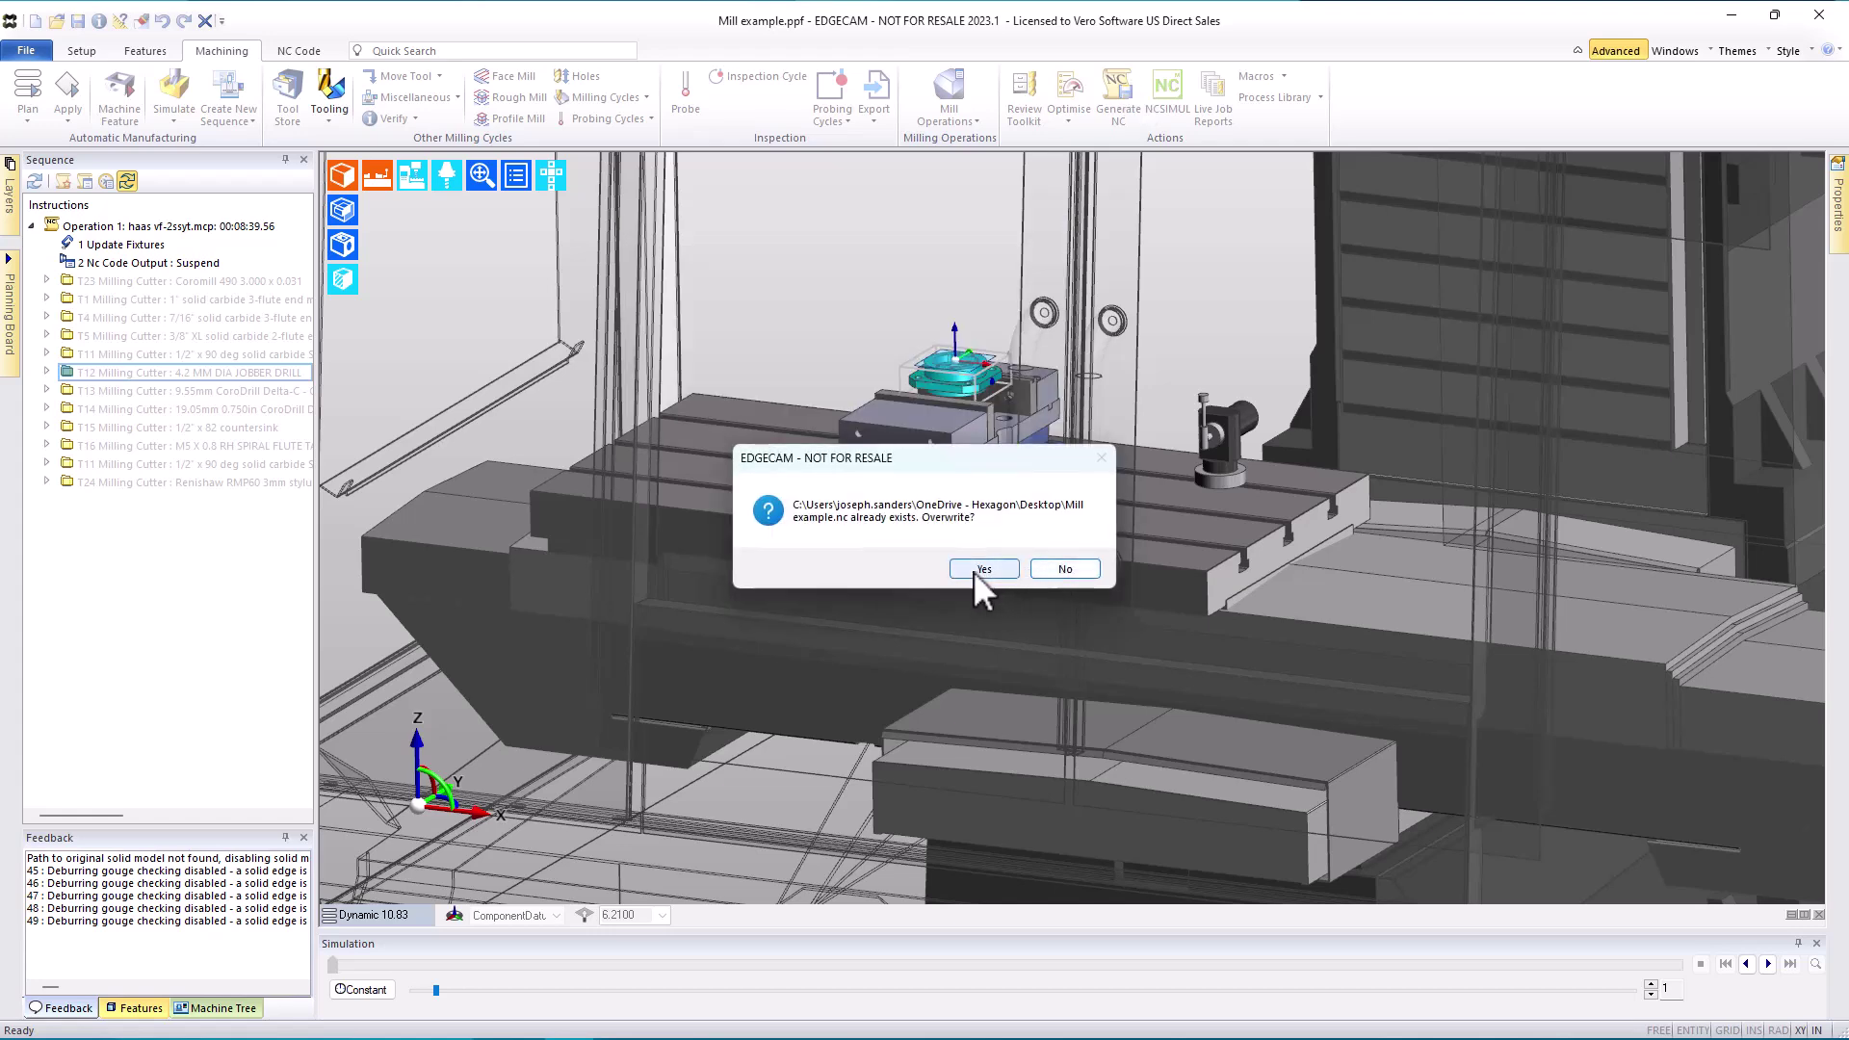
left_click(974, 570)
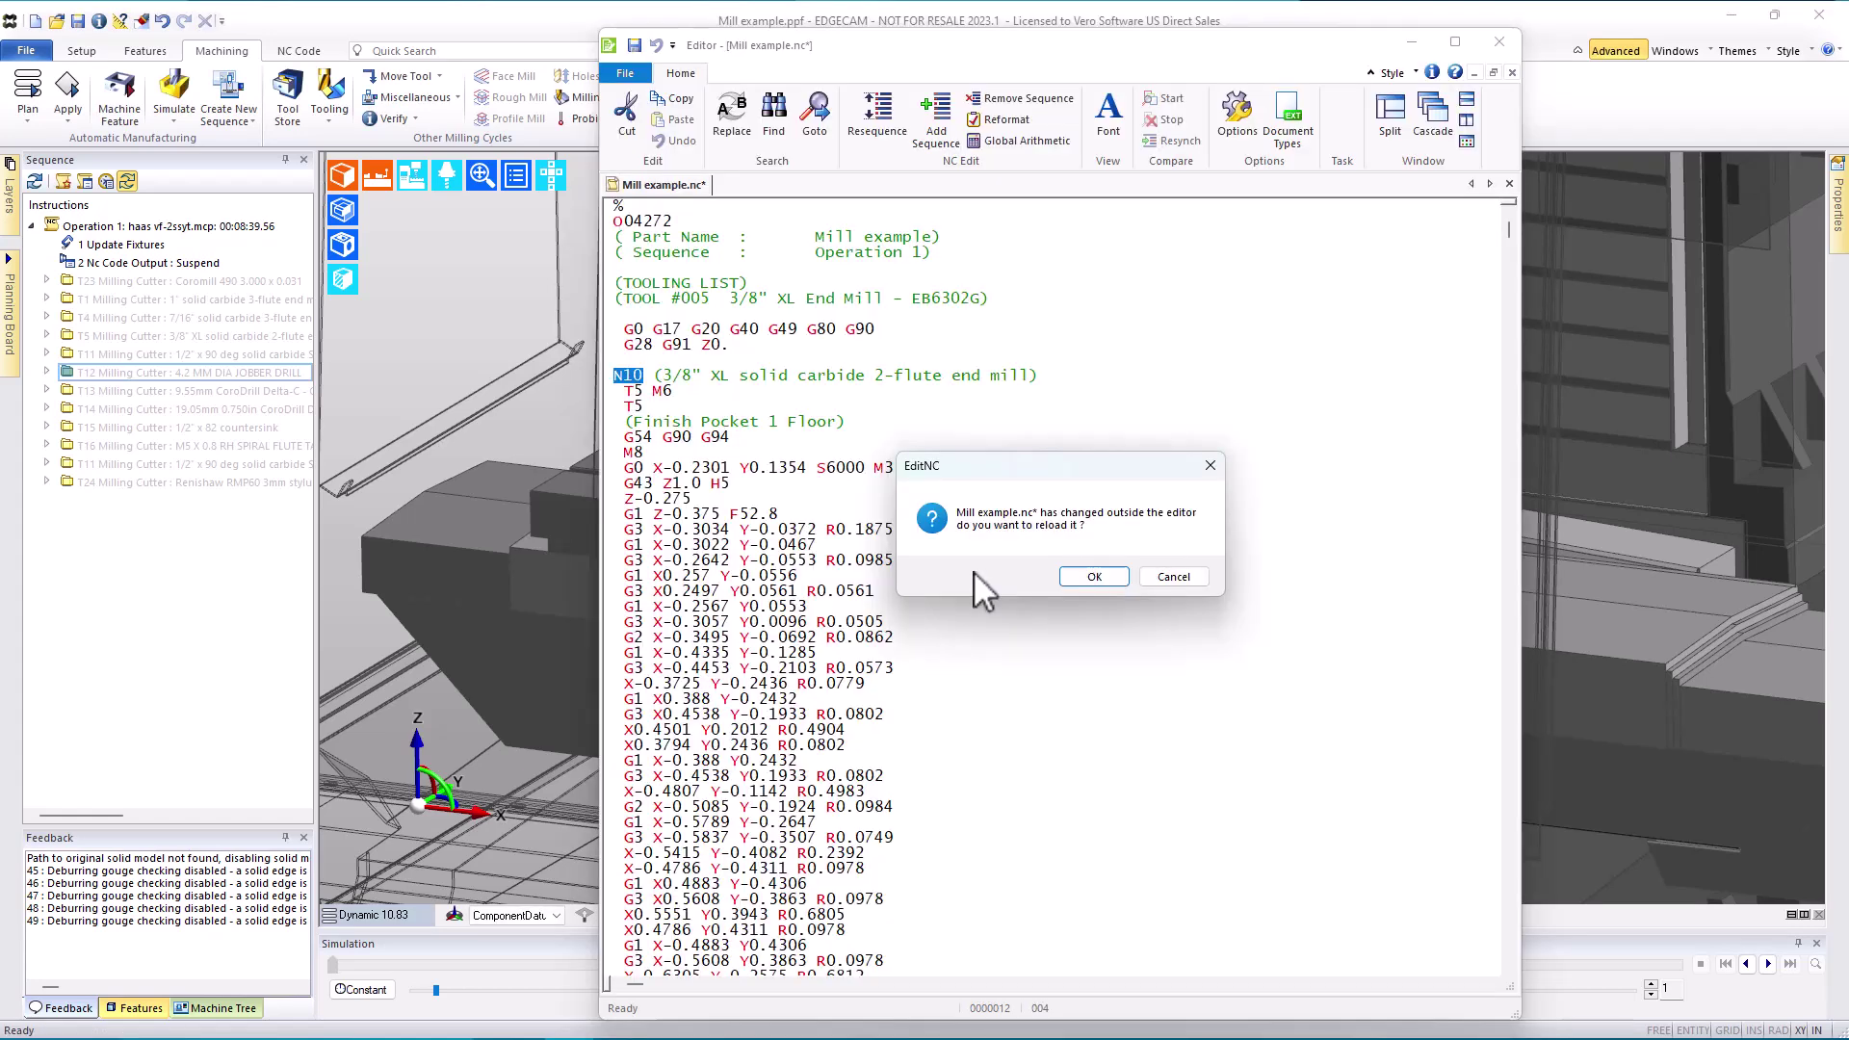
left_click(1088, 574)
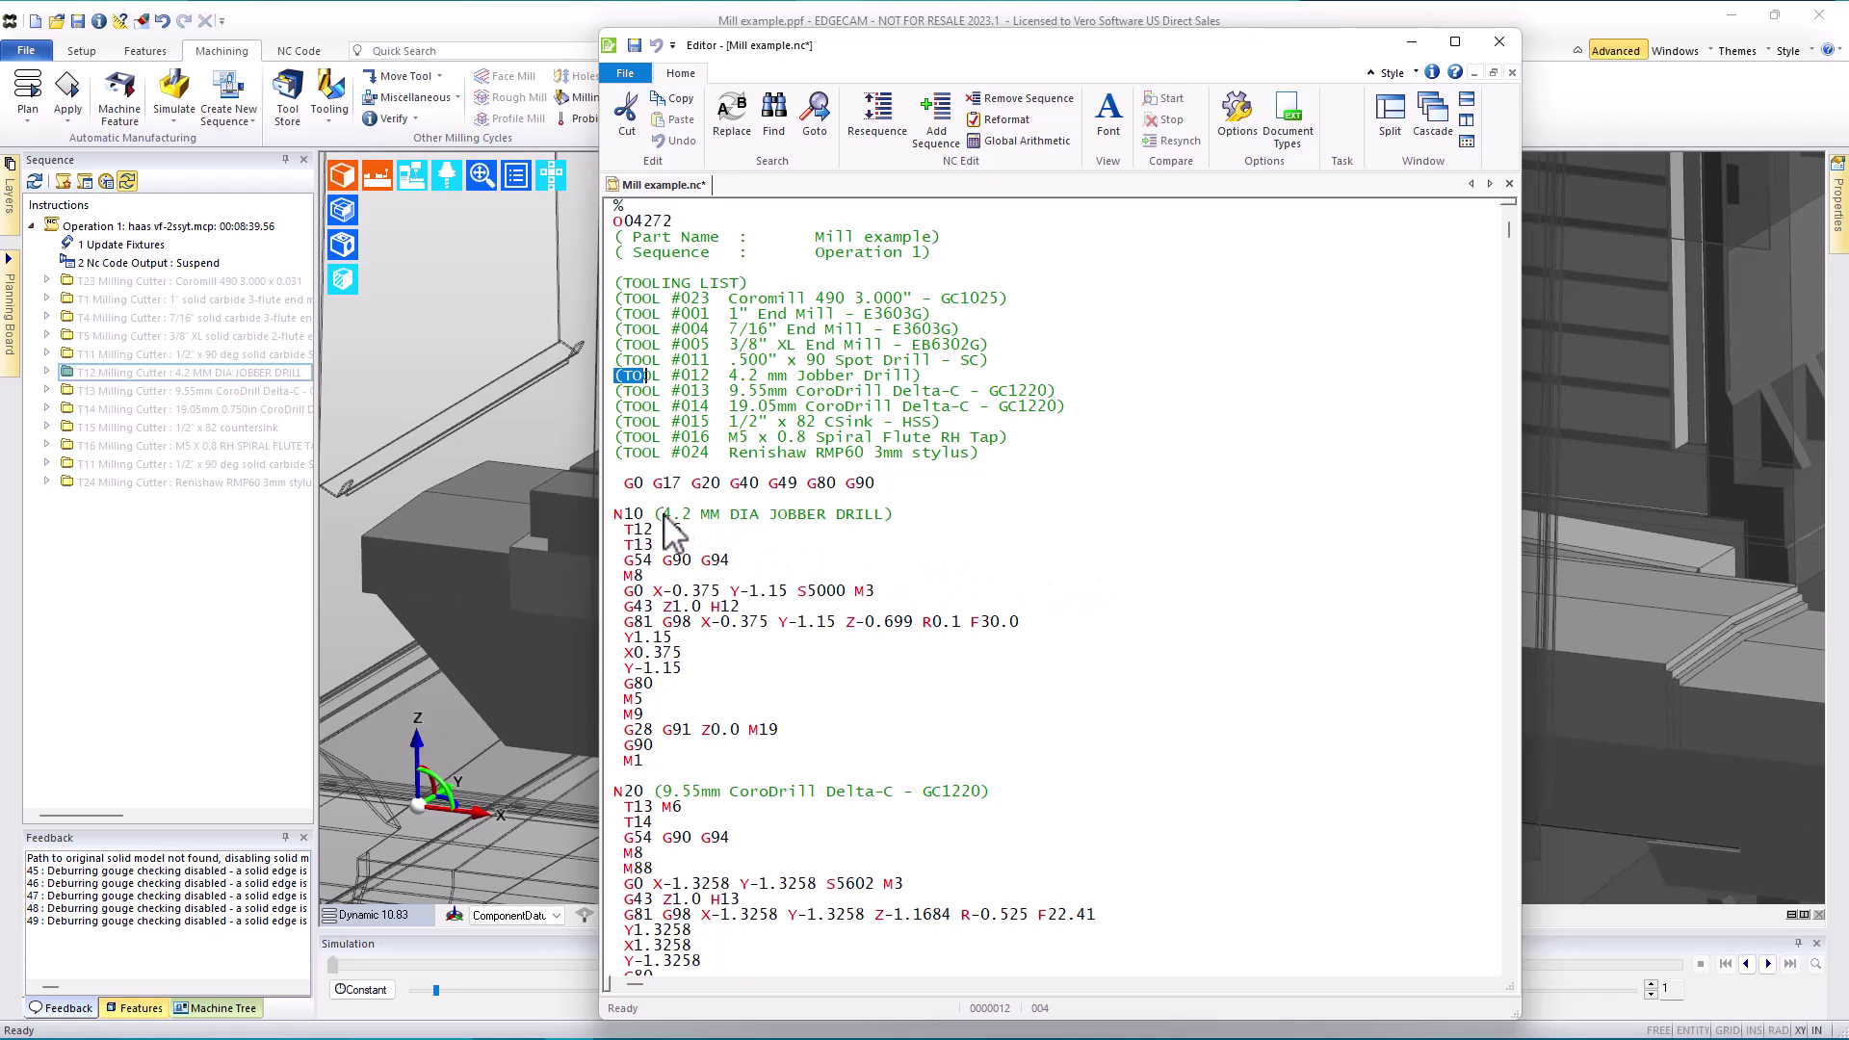
left_click_drag(664, 516, 878, 516)
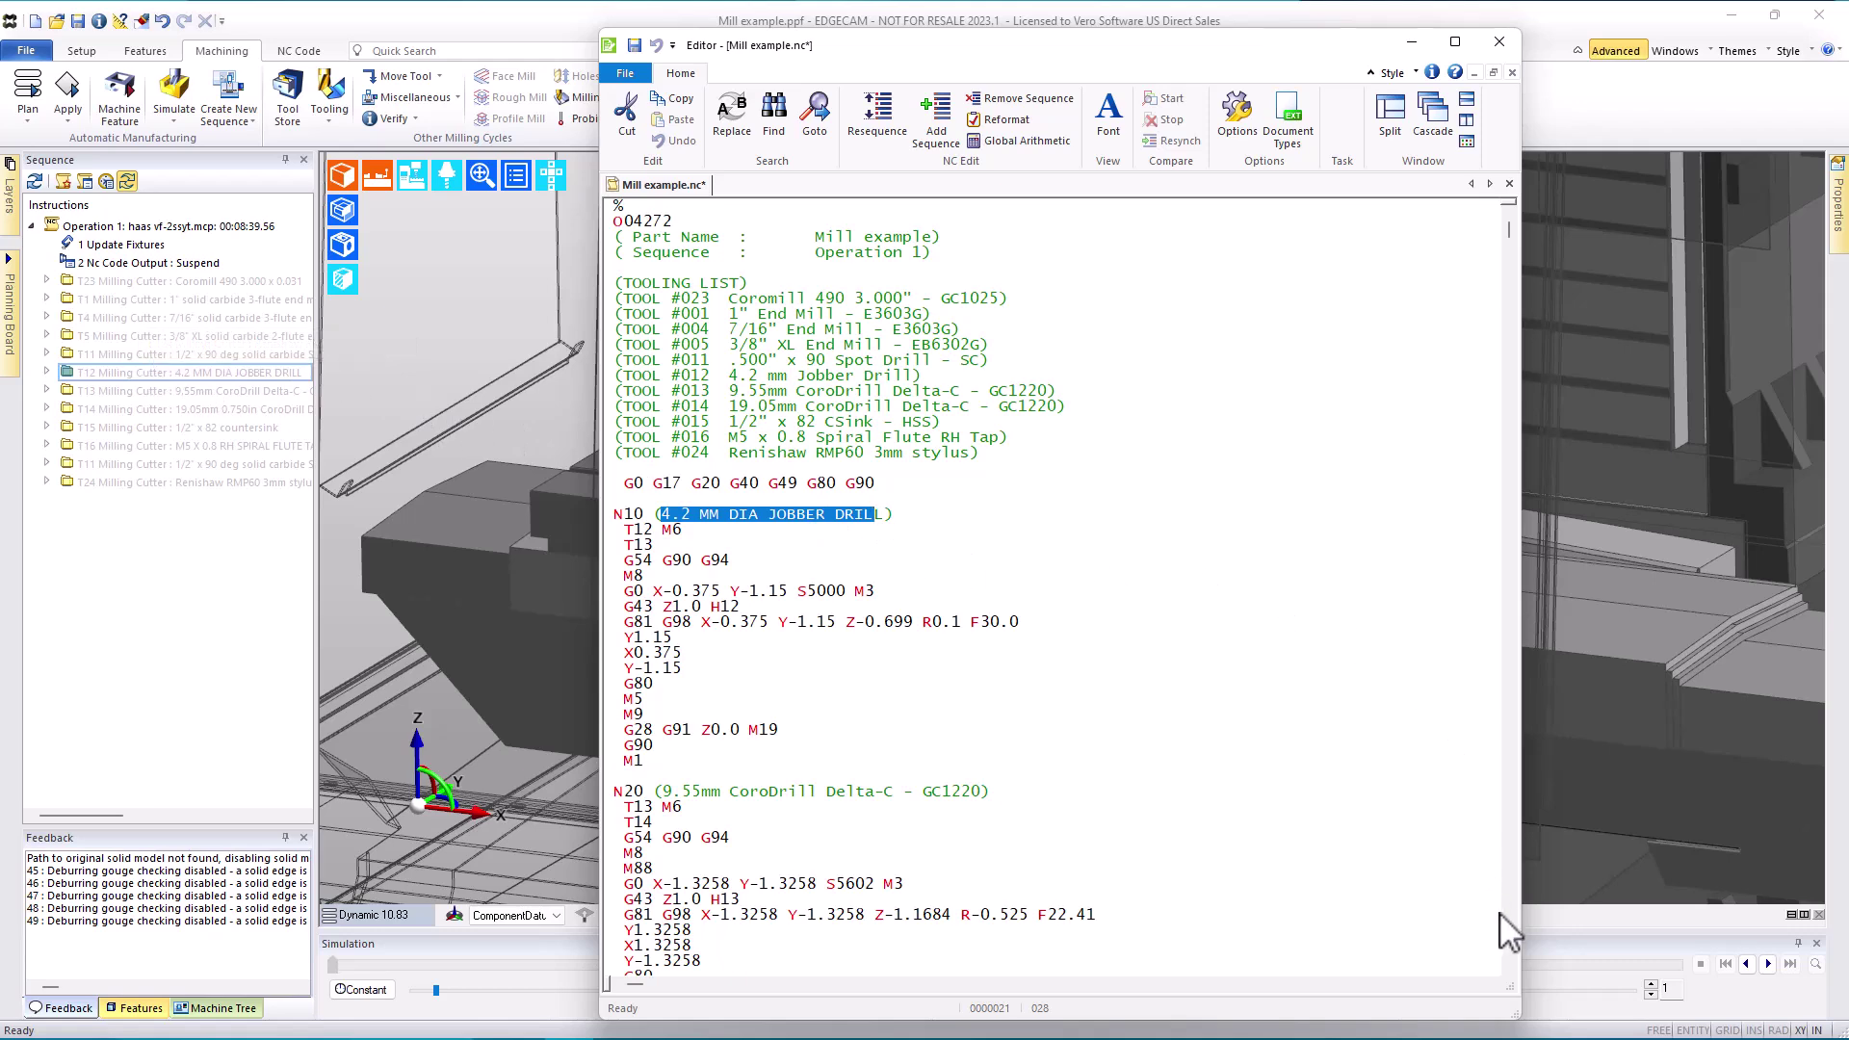
scroll(1508, 922, "down", 20)
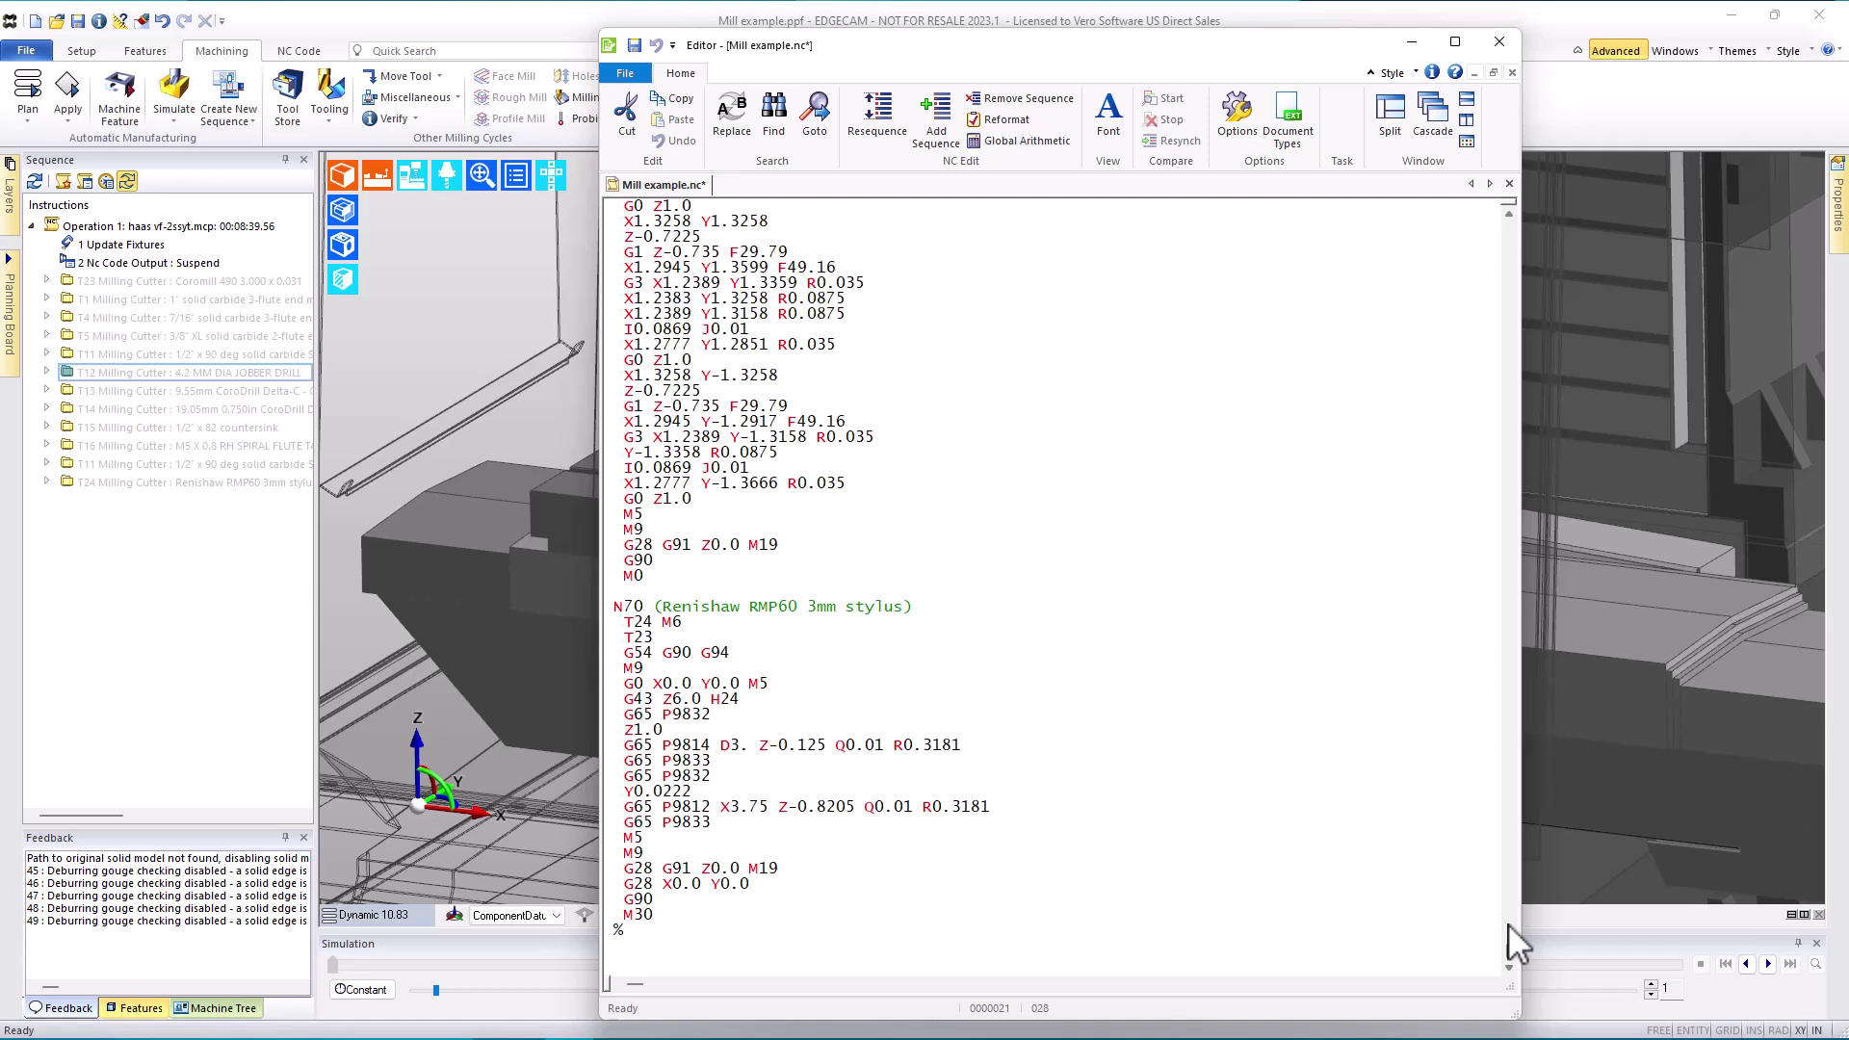
scroll(1510, 263, "up", 15)
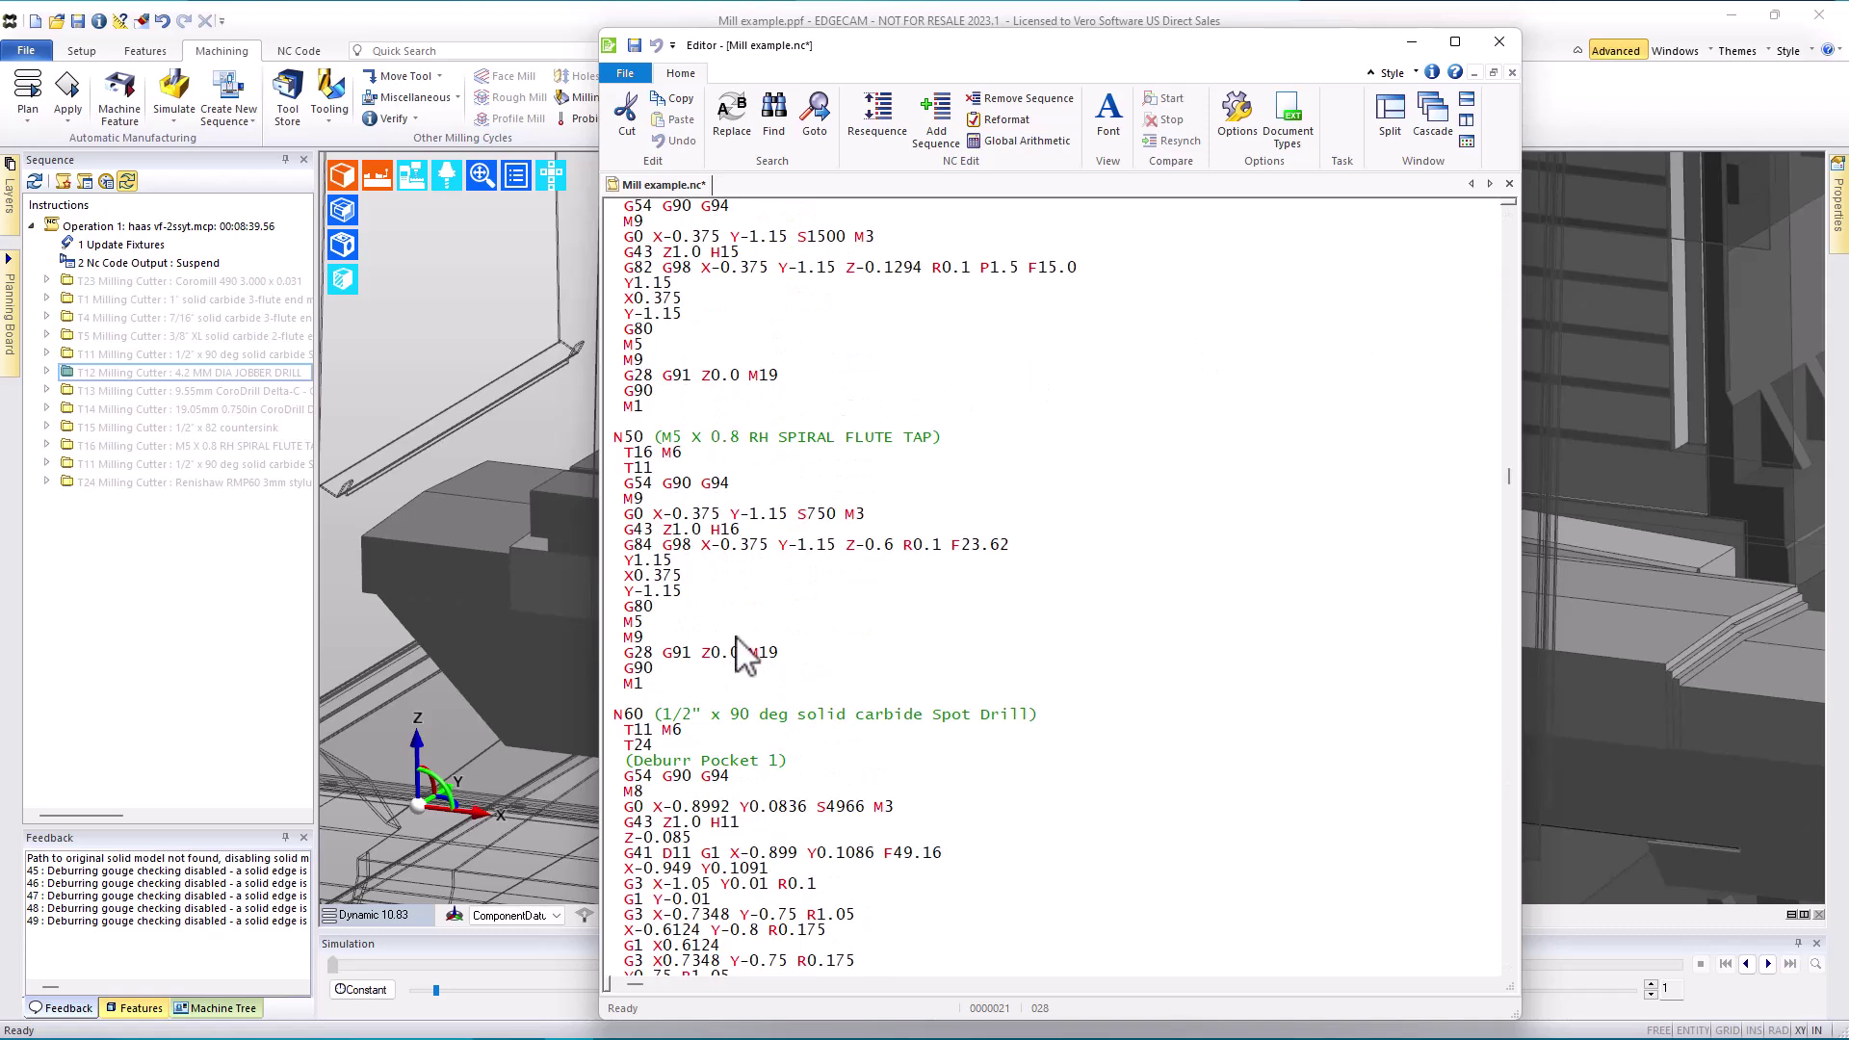
left_click(211, 629)
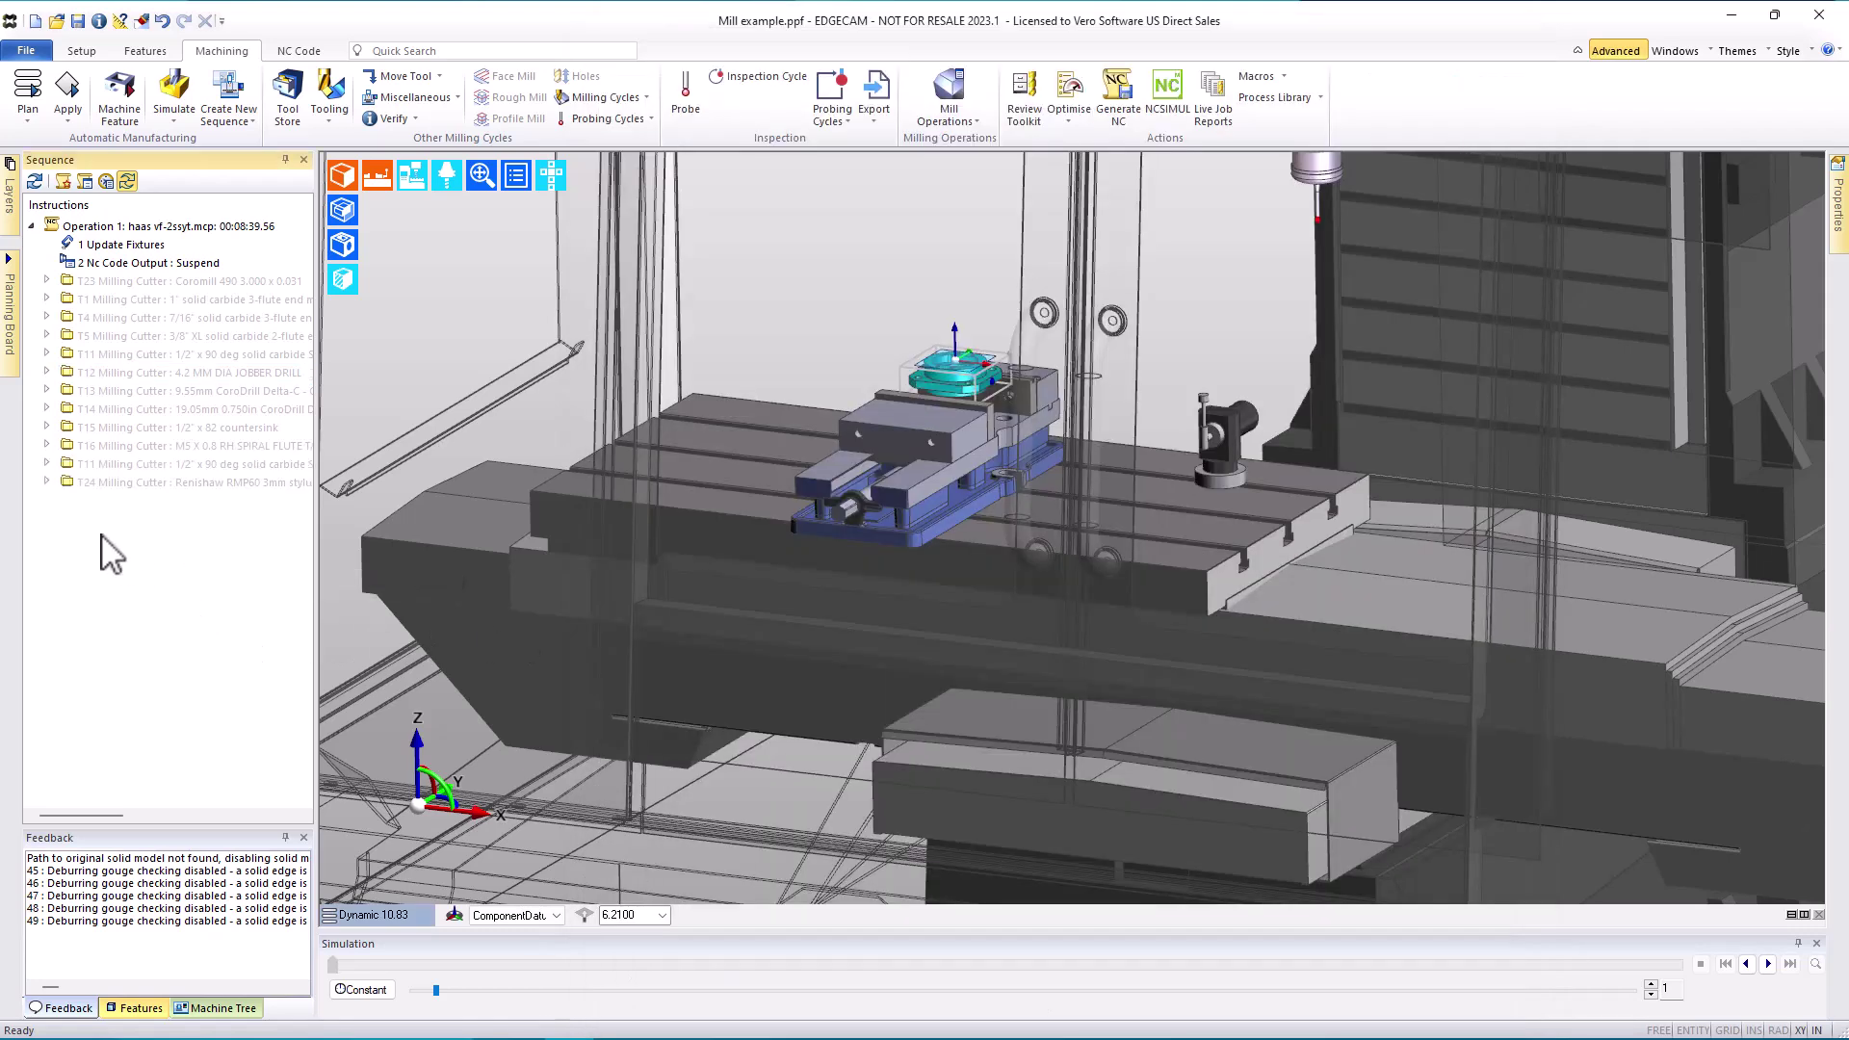
Step: Insert a Block Skip On instruction at the T16 tap, then leave insert mode
right_click(118, 449)
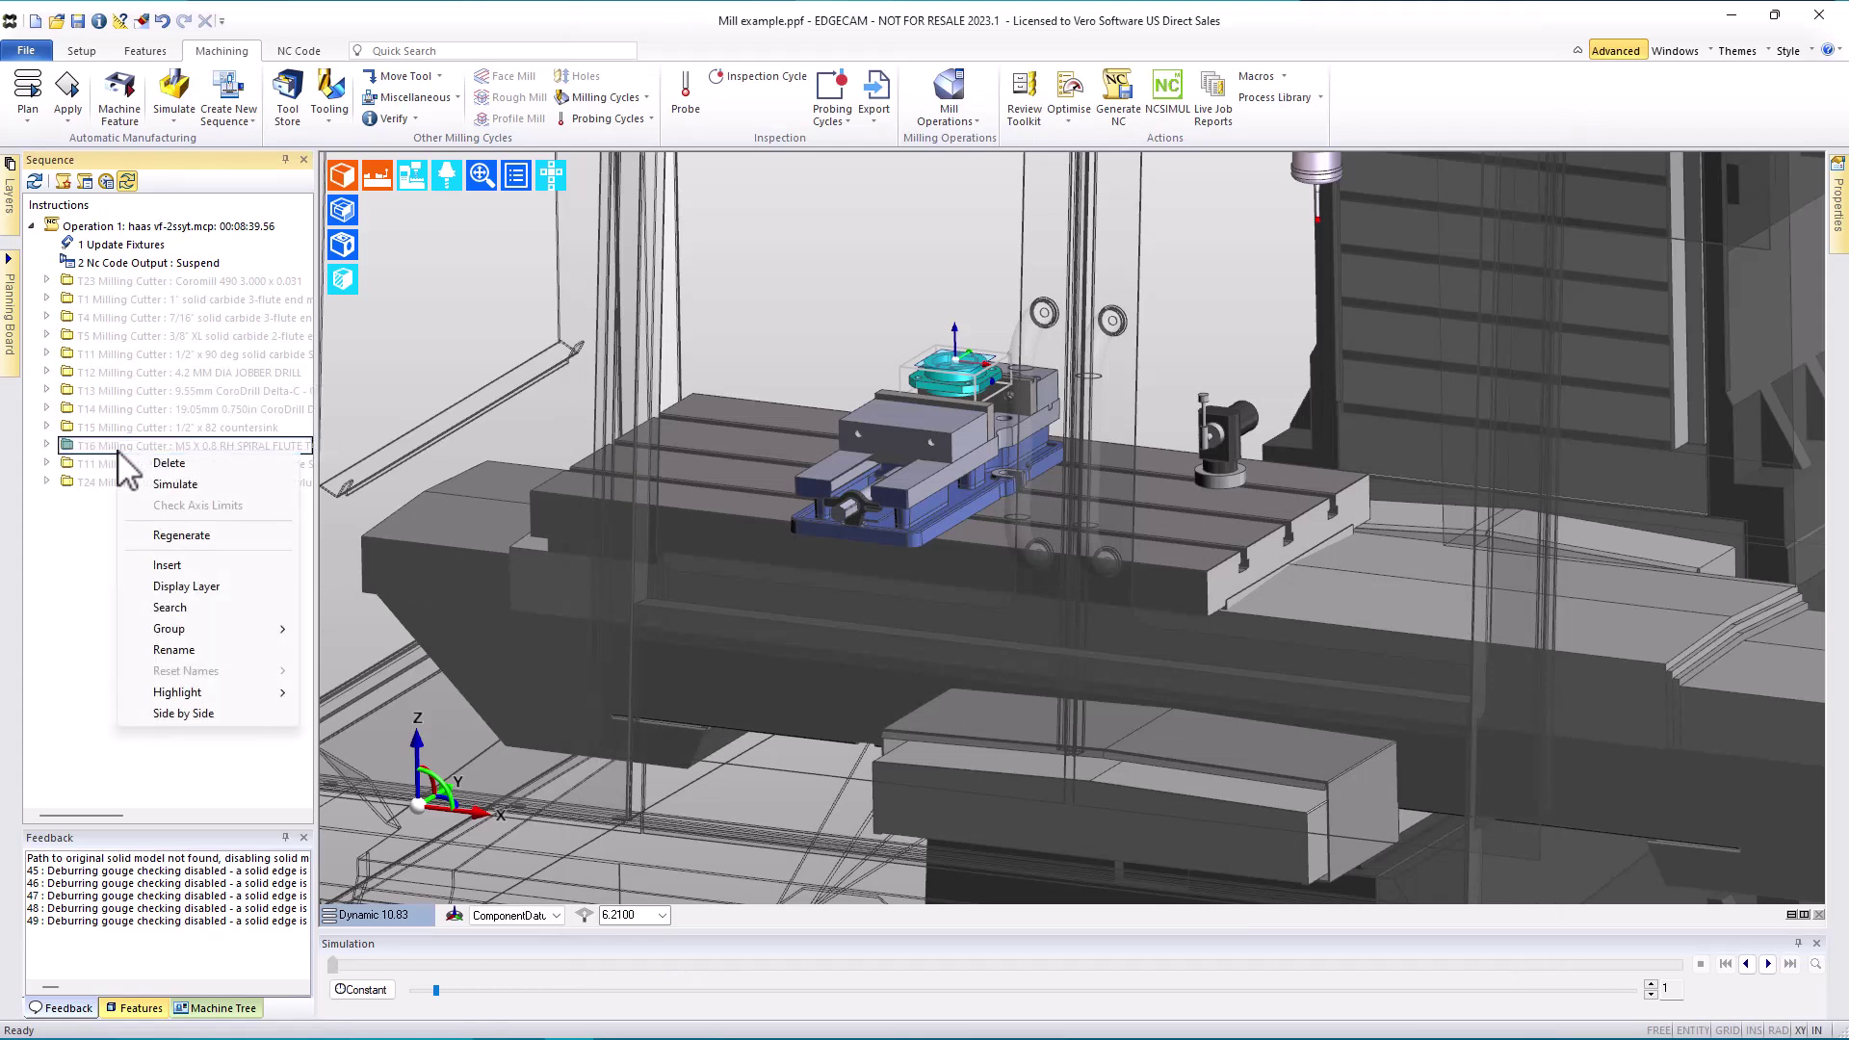
left_click(174, 567)
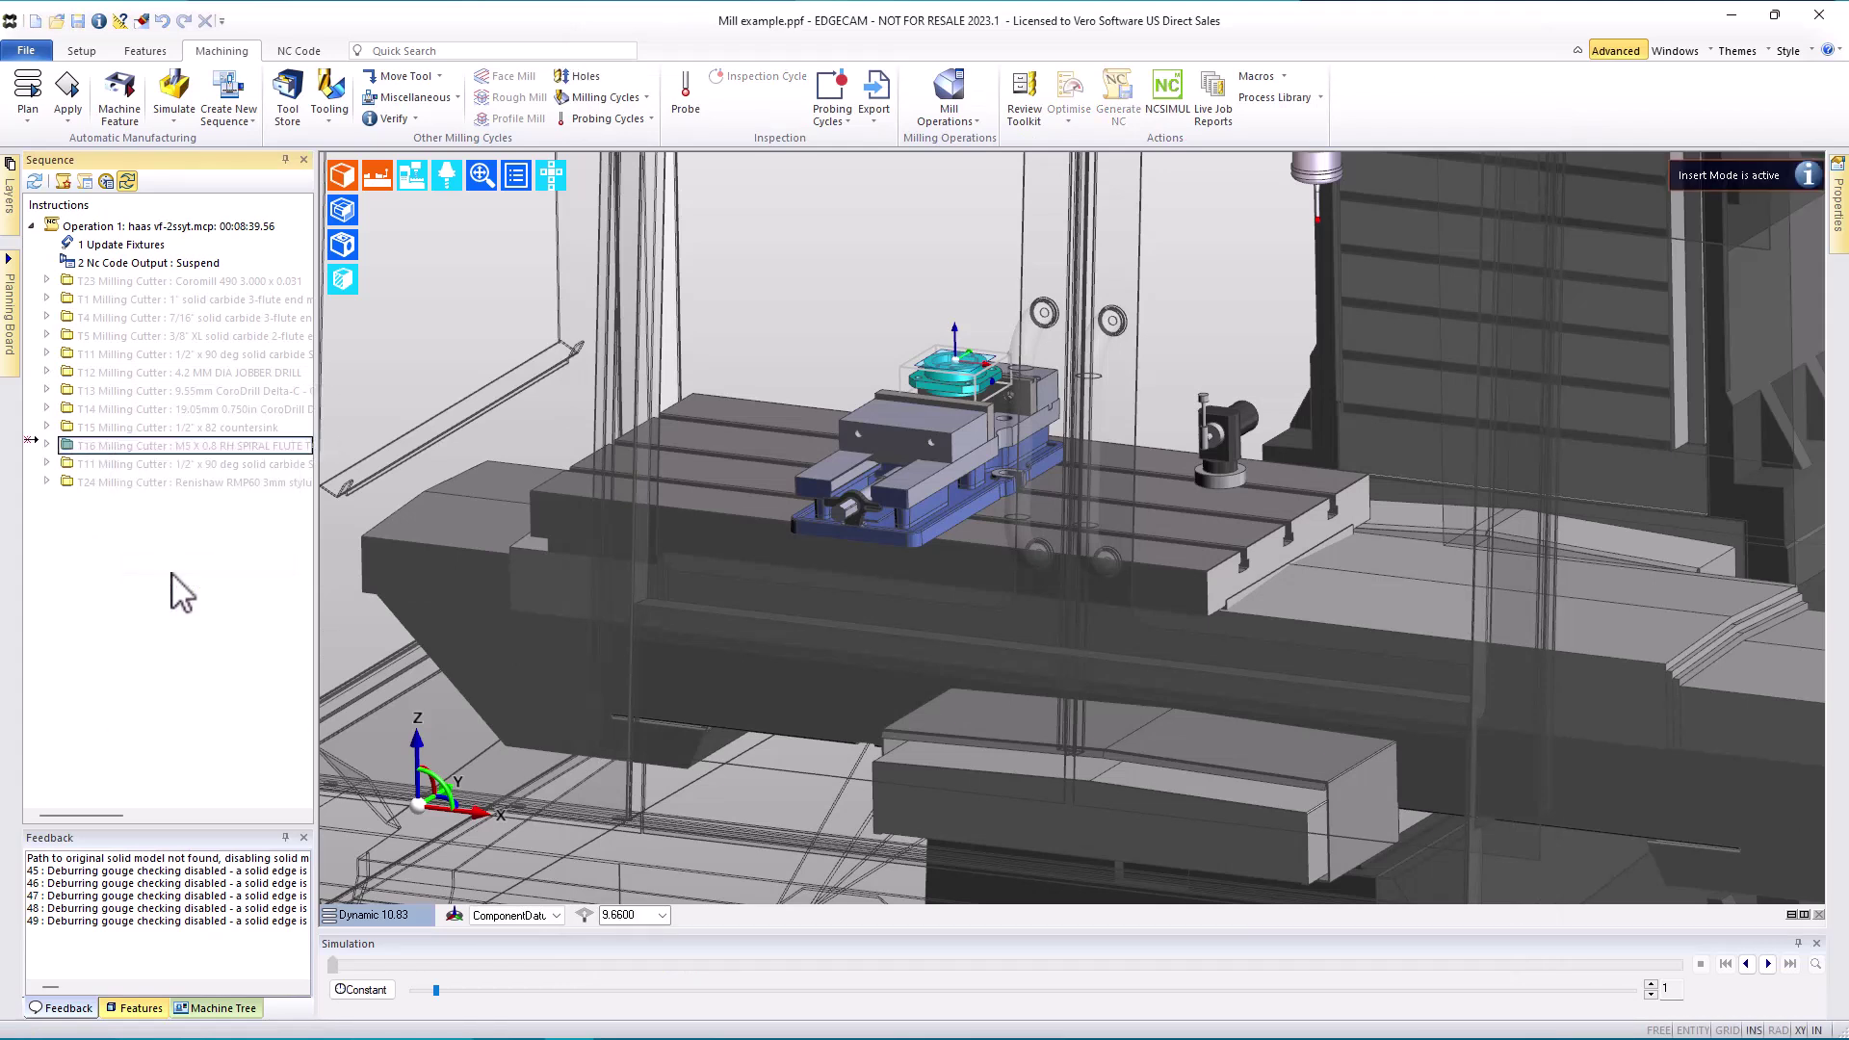
left_click(425, 98)
mouse_move(447, 353)
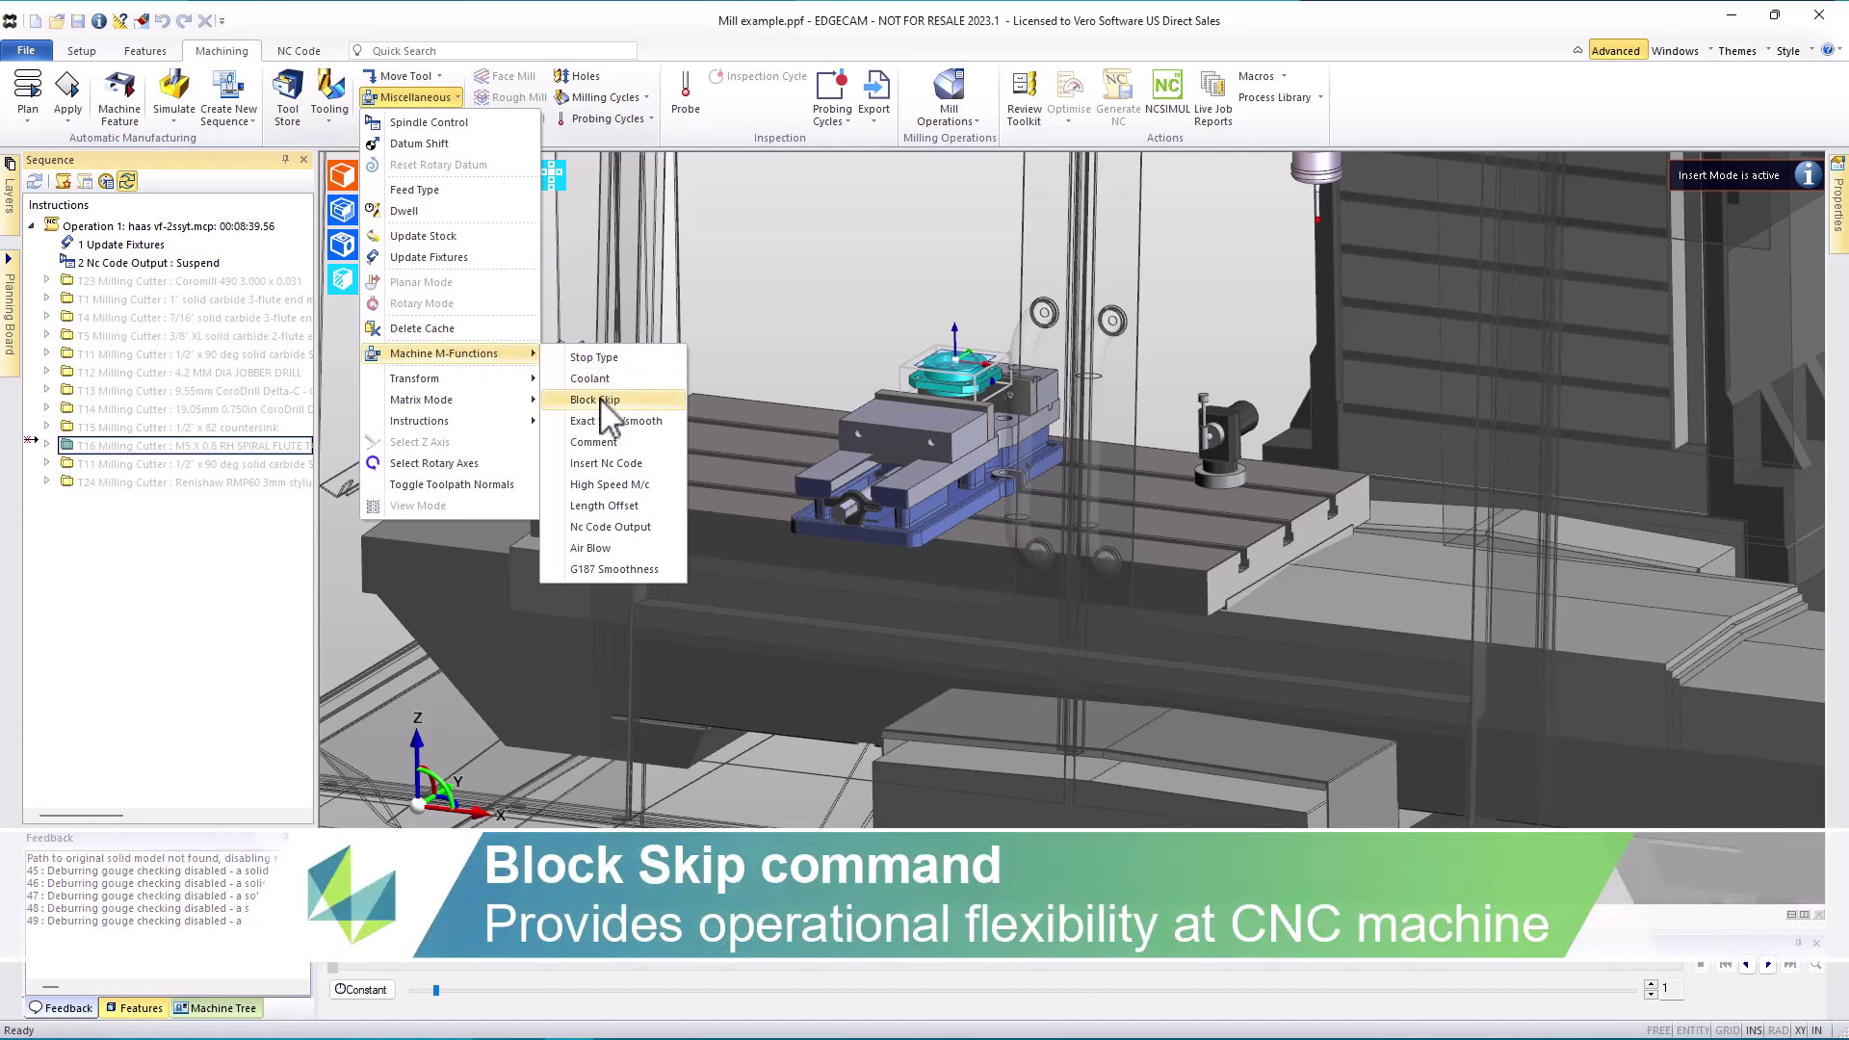
left_click(638, 400)
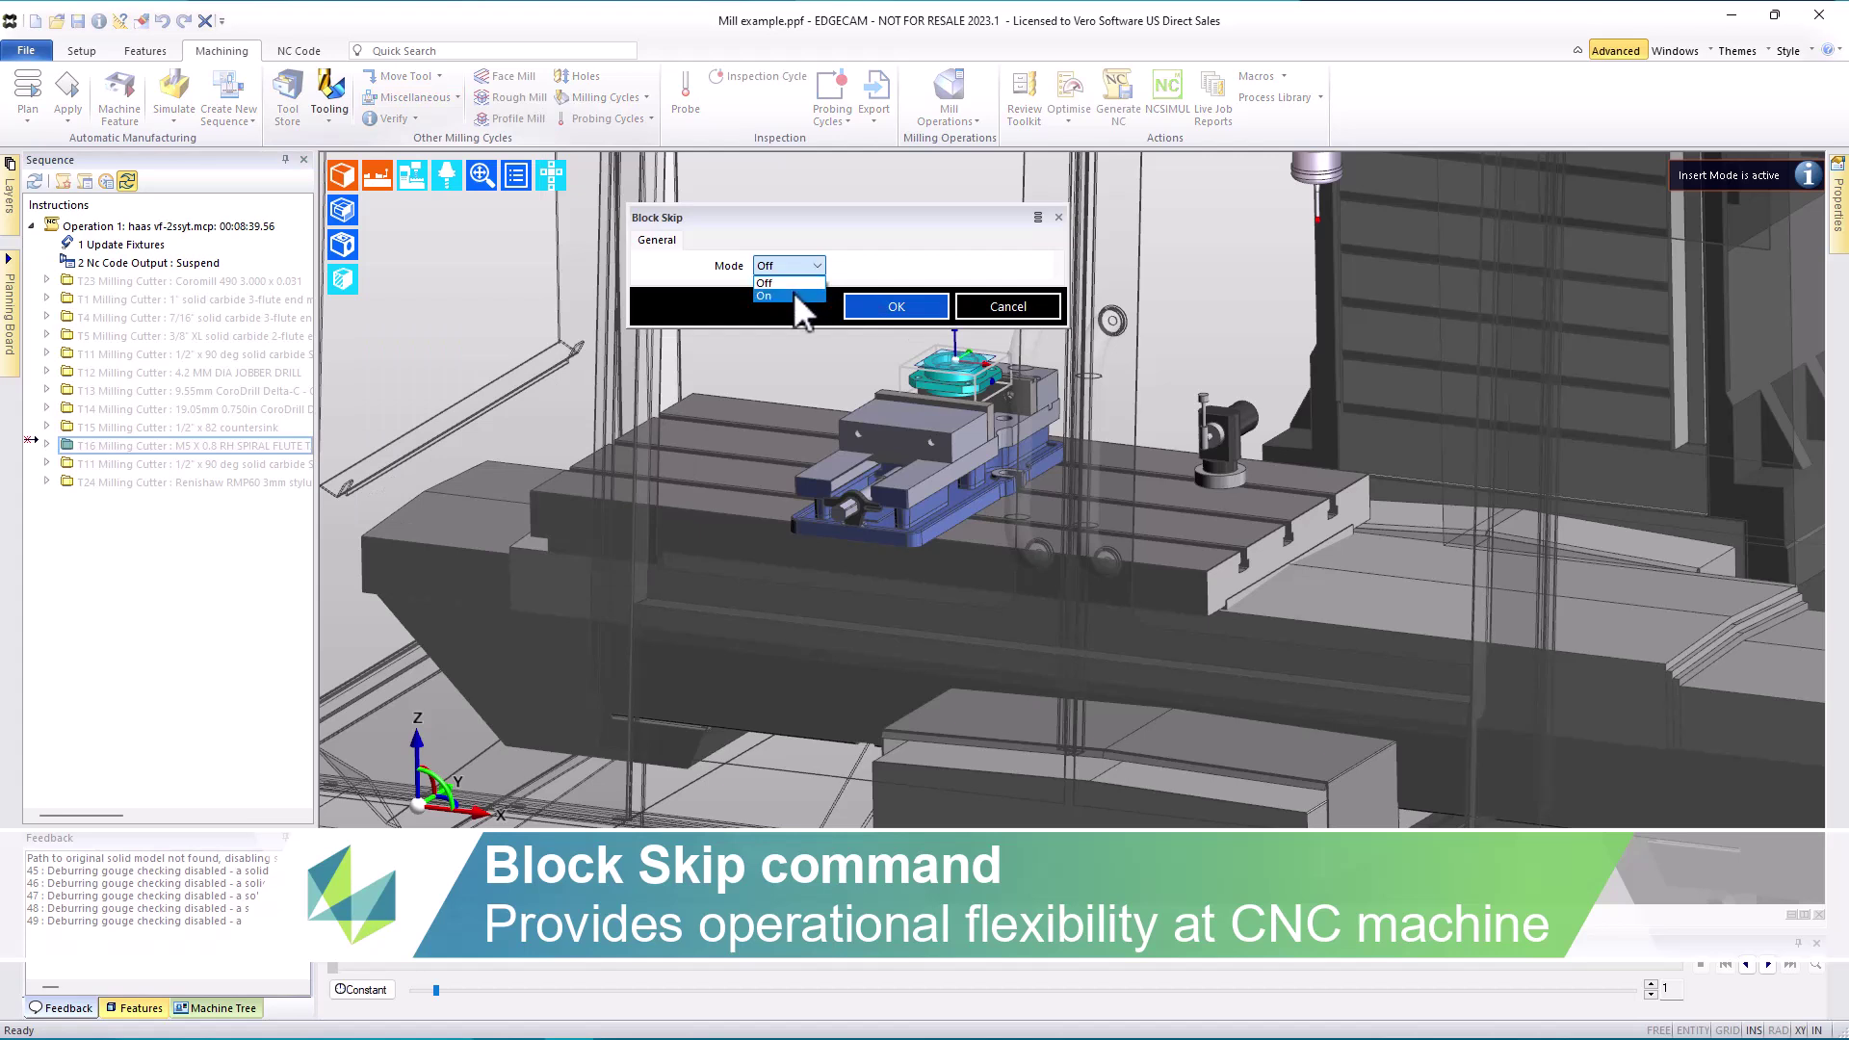
left_click(791, 295)
left_click(876, 308)
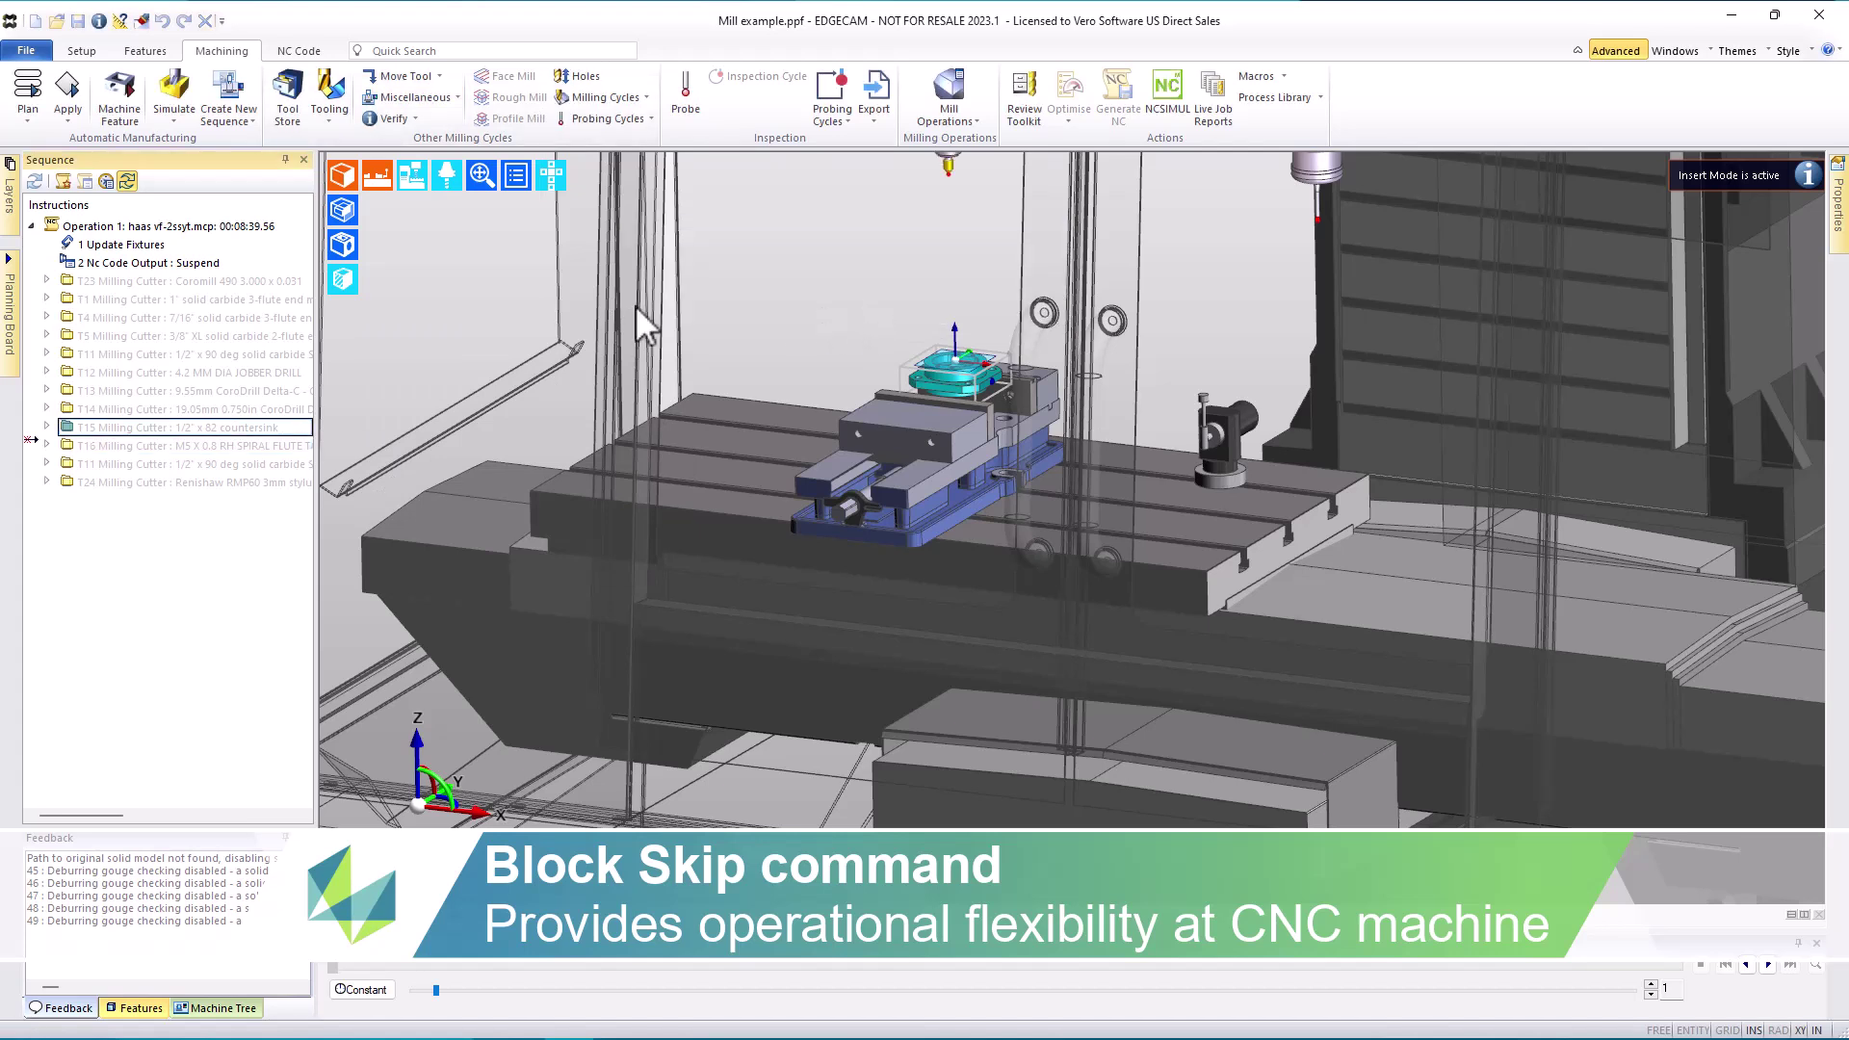
left_click(154, 448)
right_click(152, 446)
left_click(193, 561)
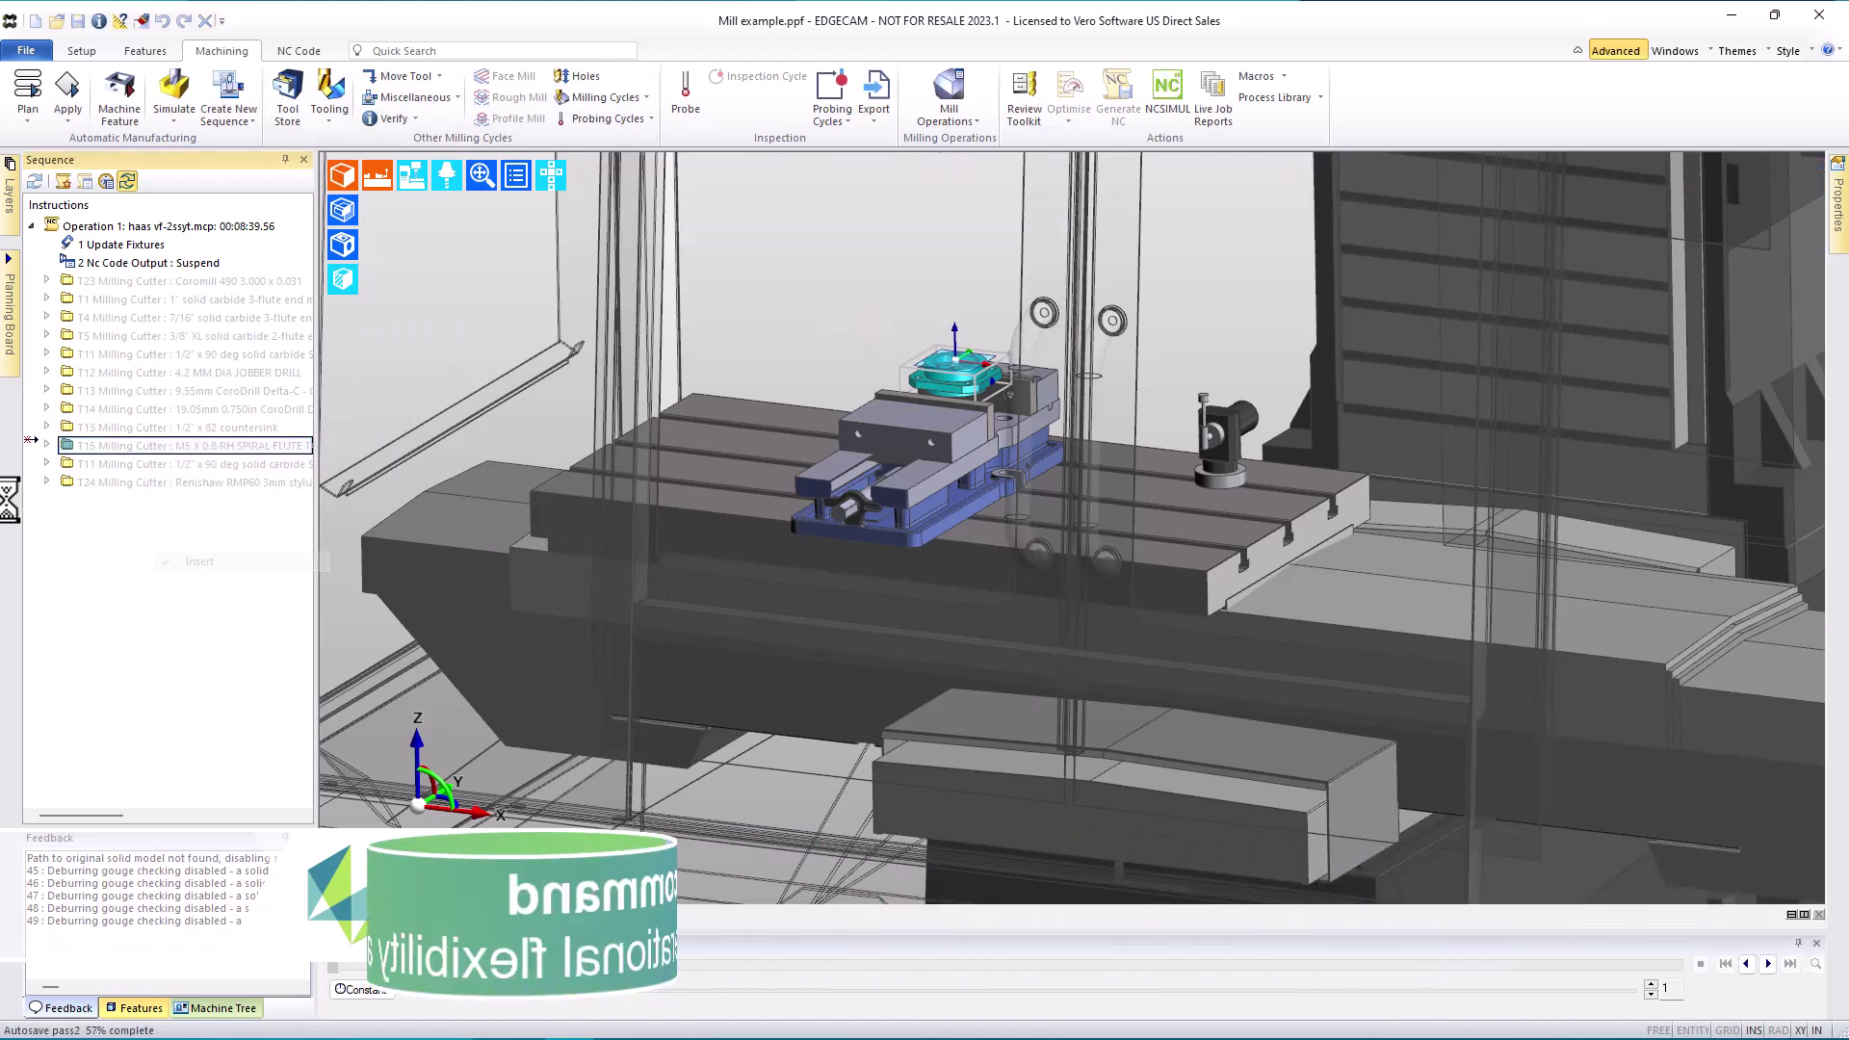
Step: Add a Block Skip Off instruction after the T16 tap cycle and bring up Generate CNC Code
left_click(46, 428)
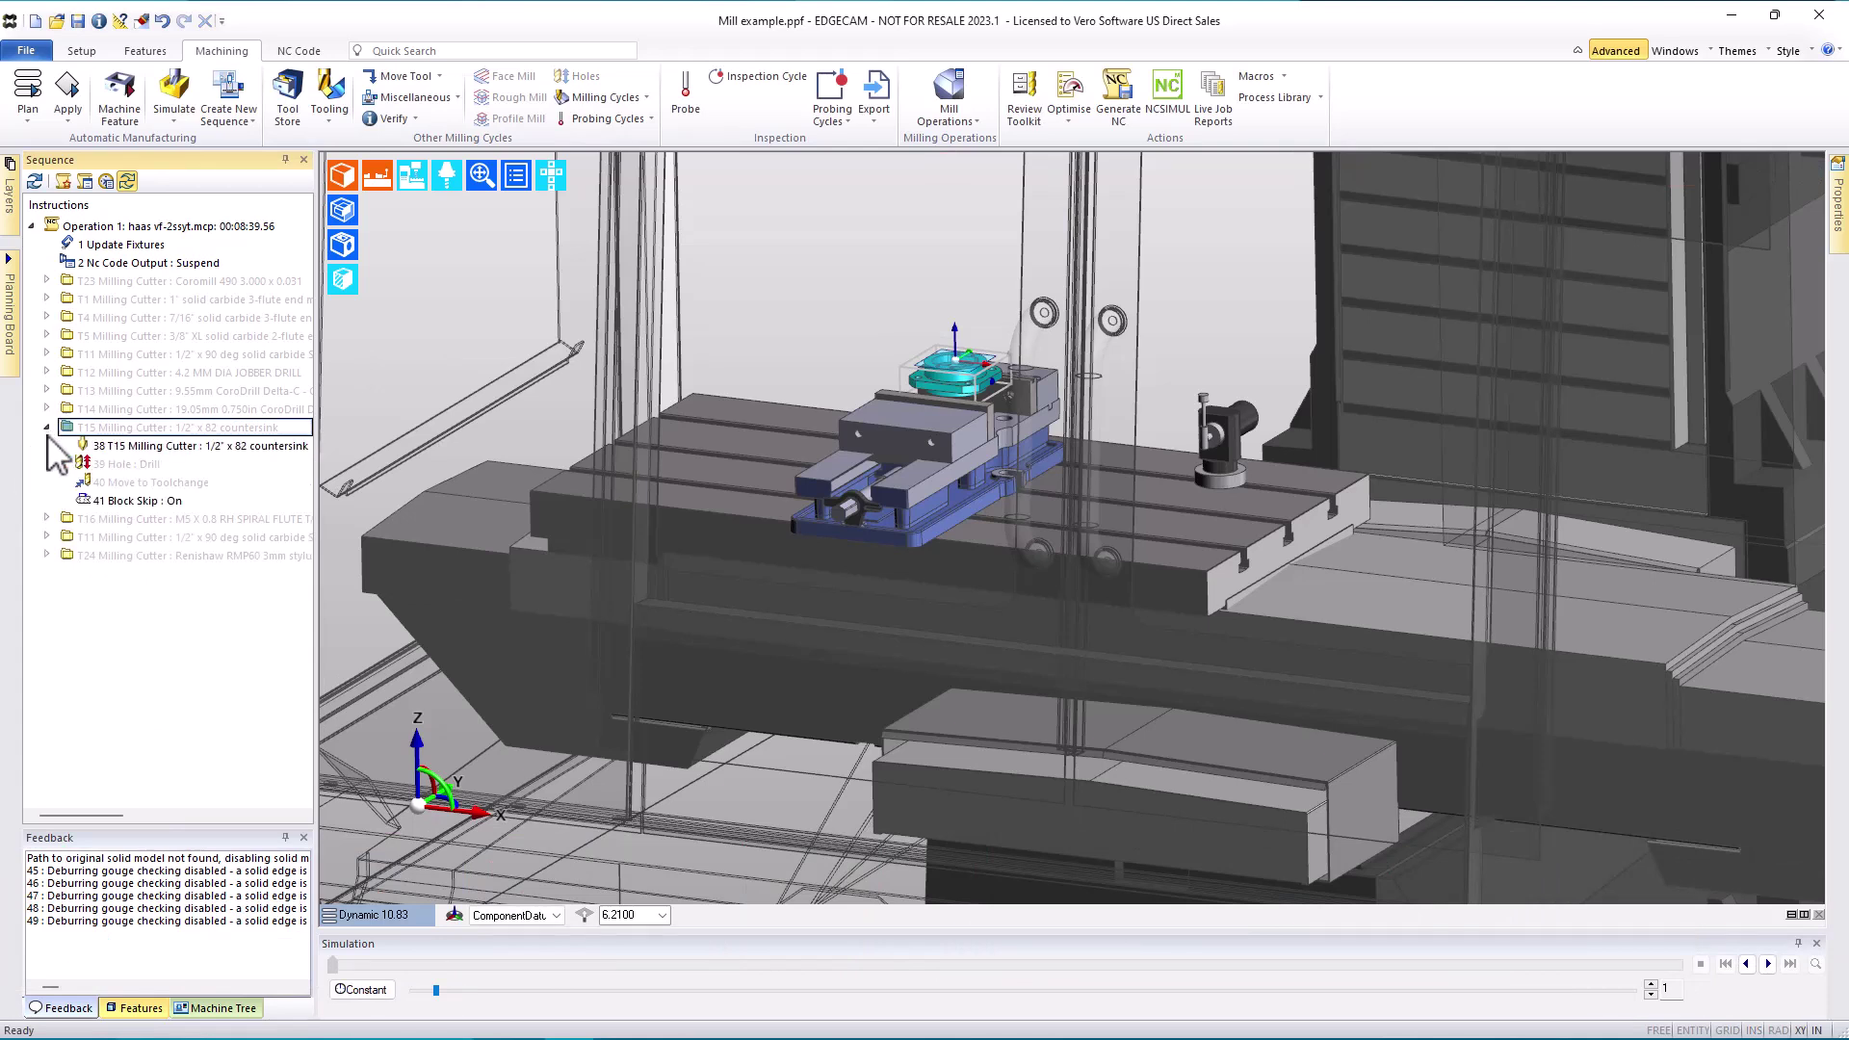
left_click(47, 520)
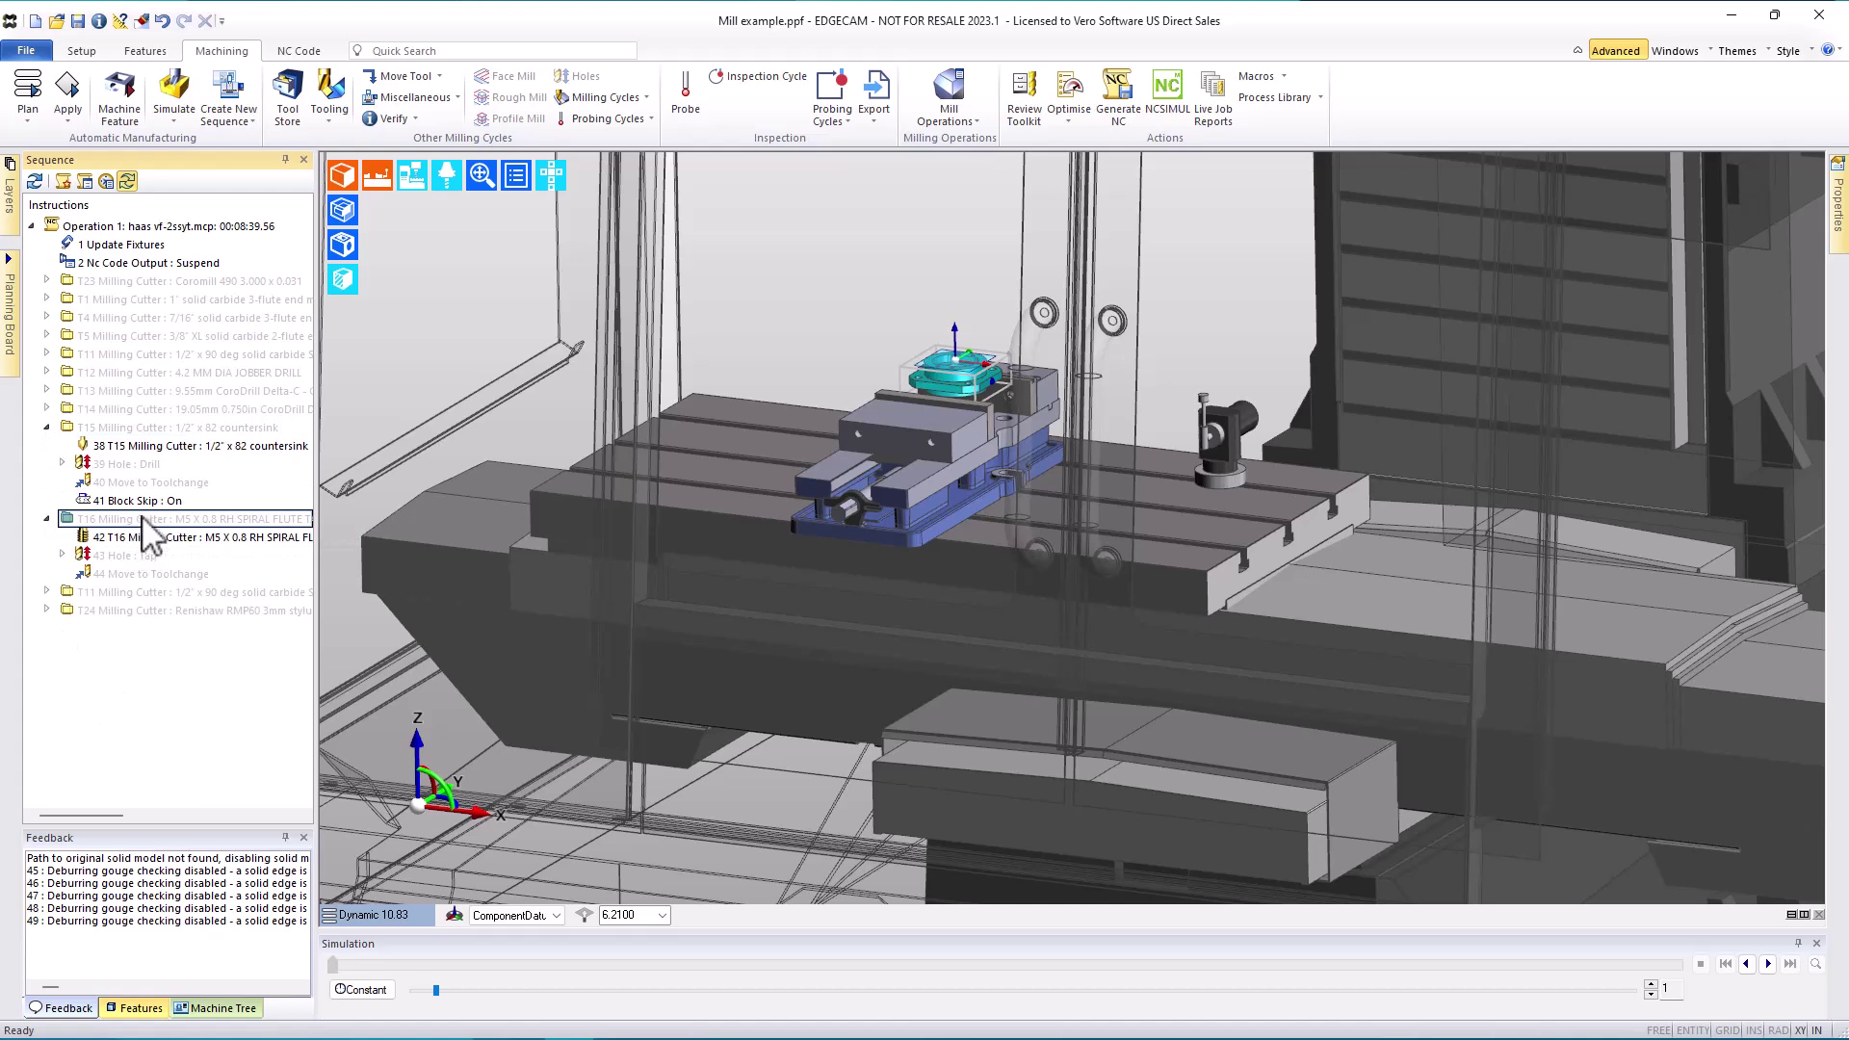
left_click_drag(145, 502, 197, 586)
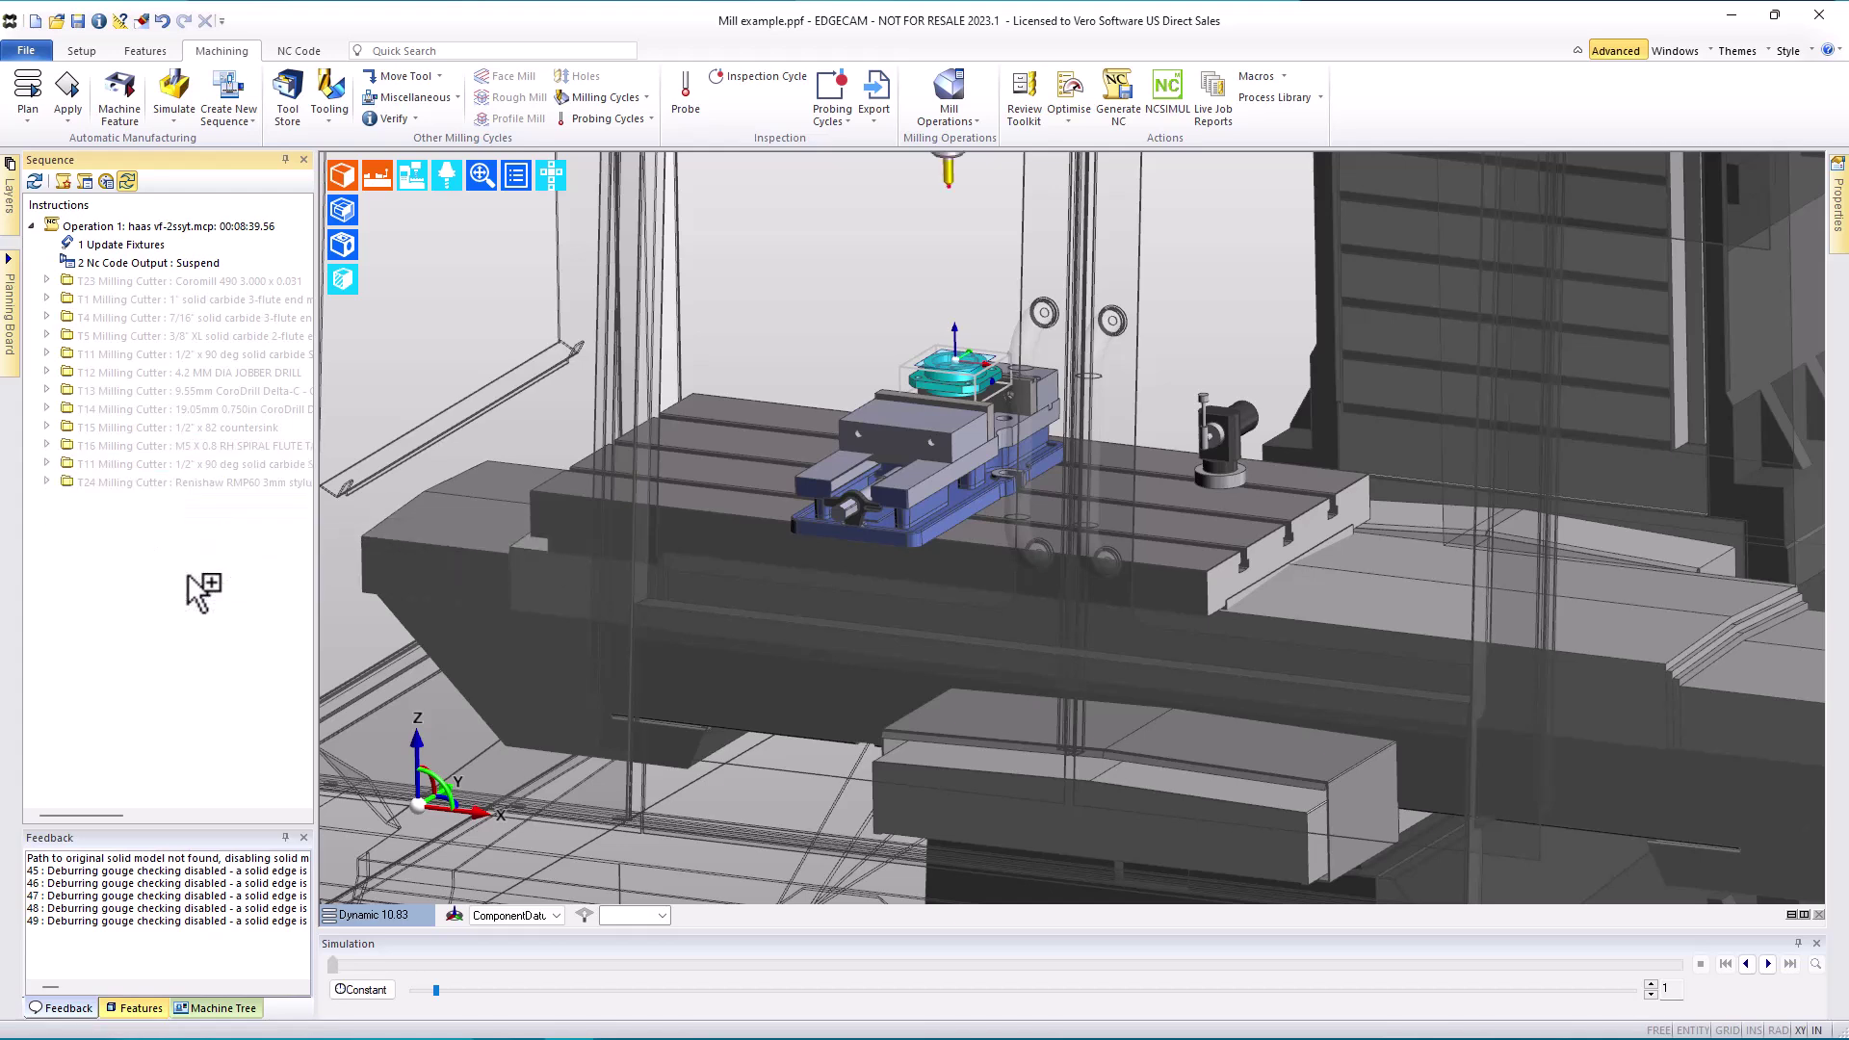
left_click(46, 445)
double_click(130, 519)
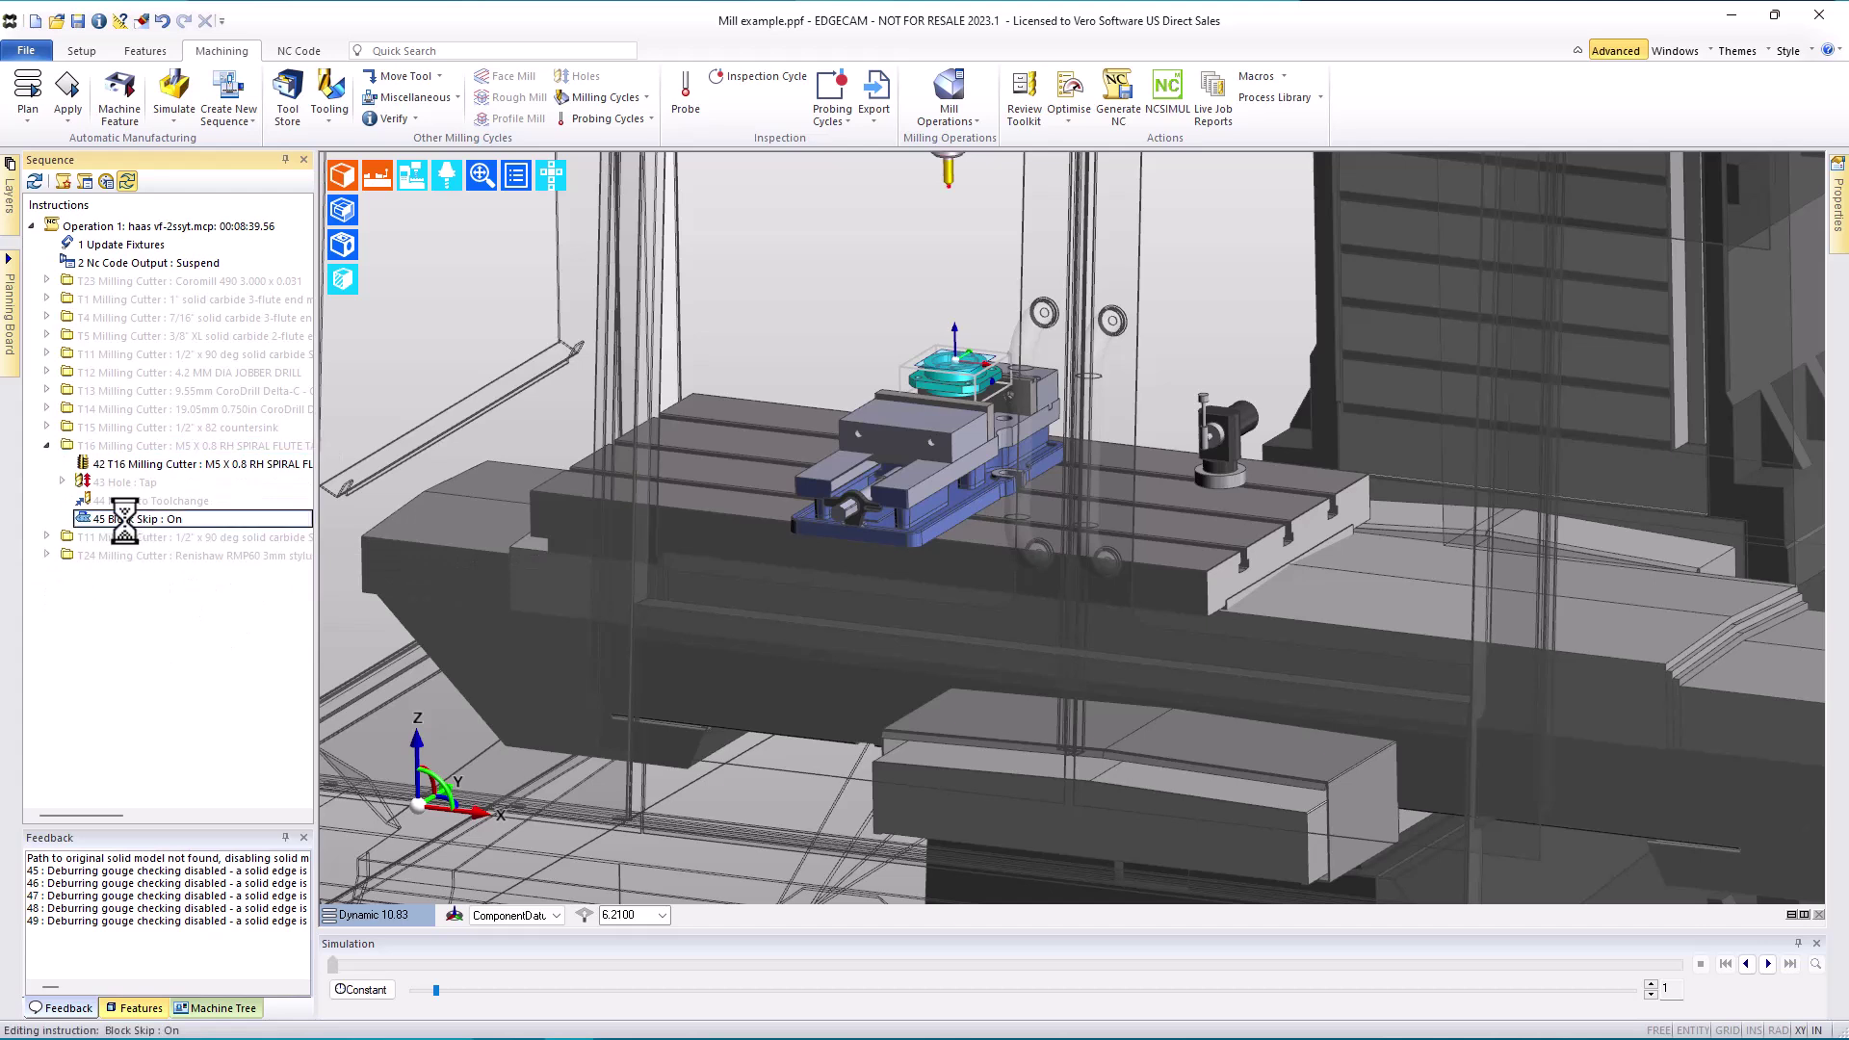
left_click(764, 282)
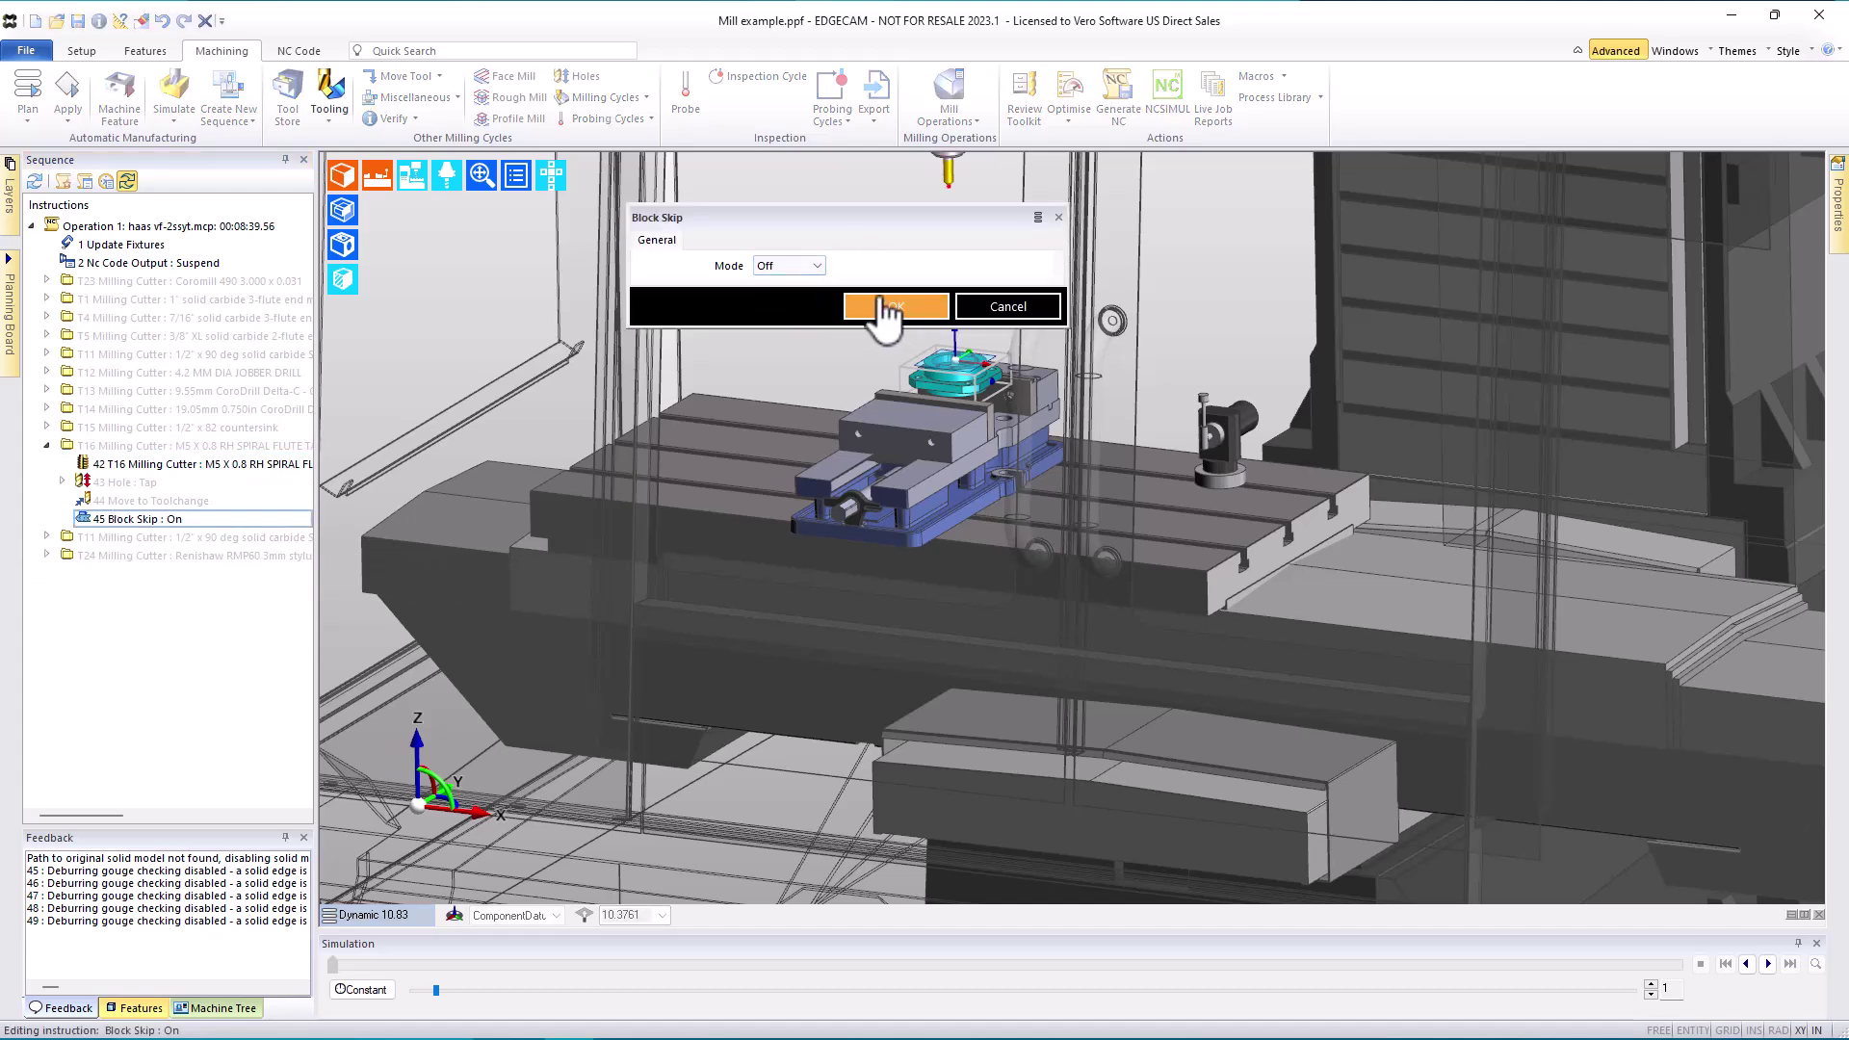
left_click(871, 308)
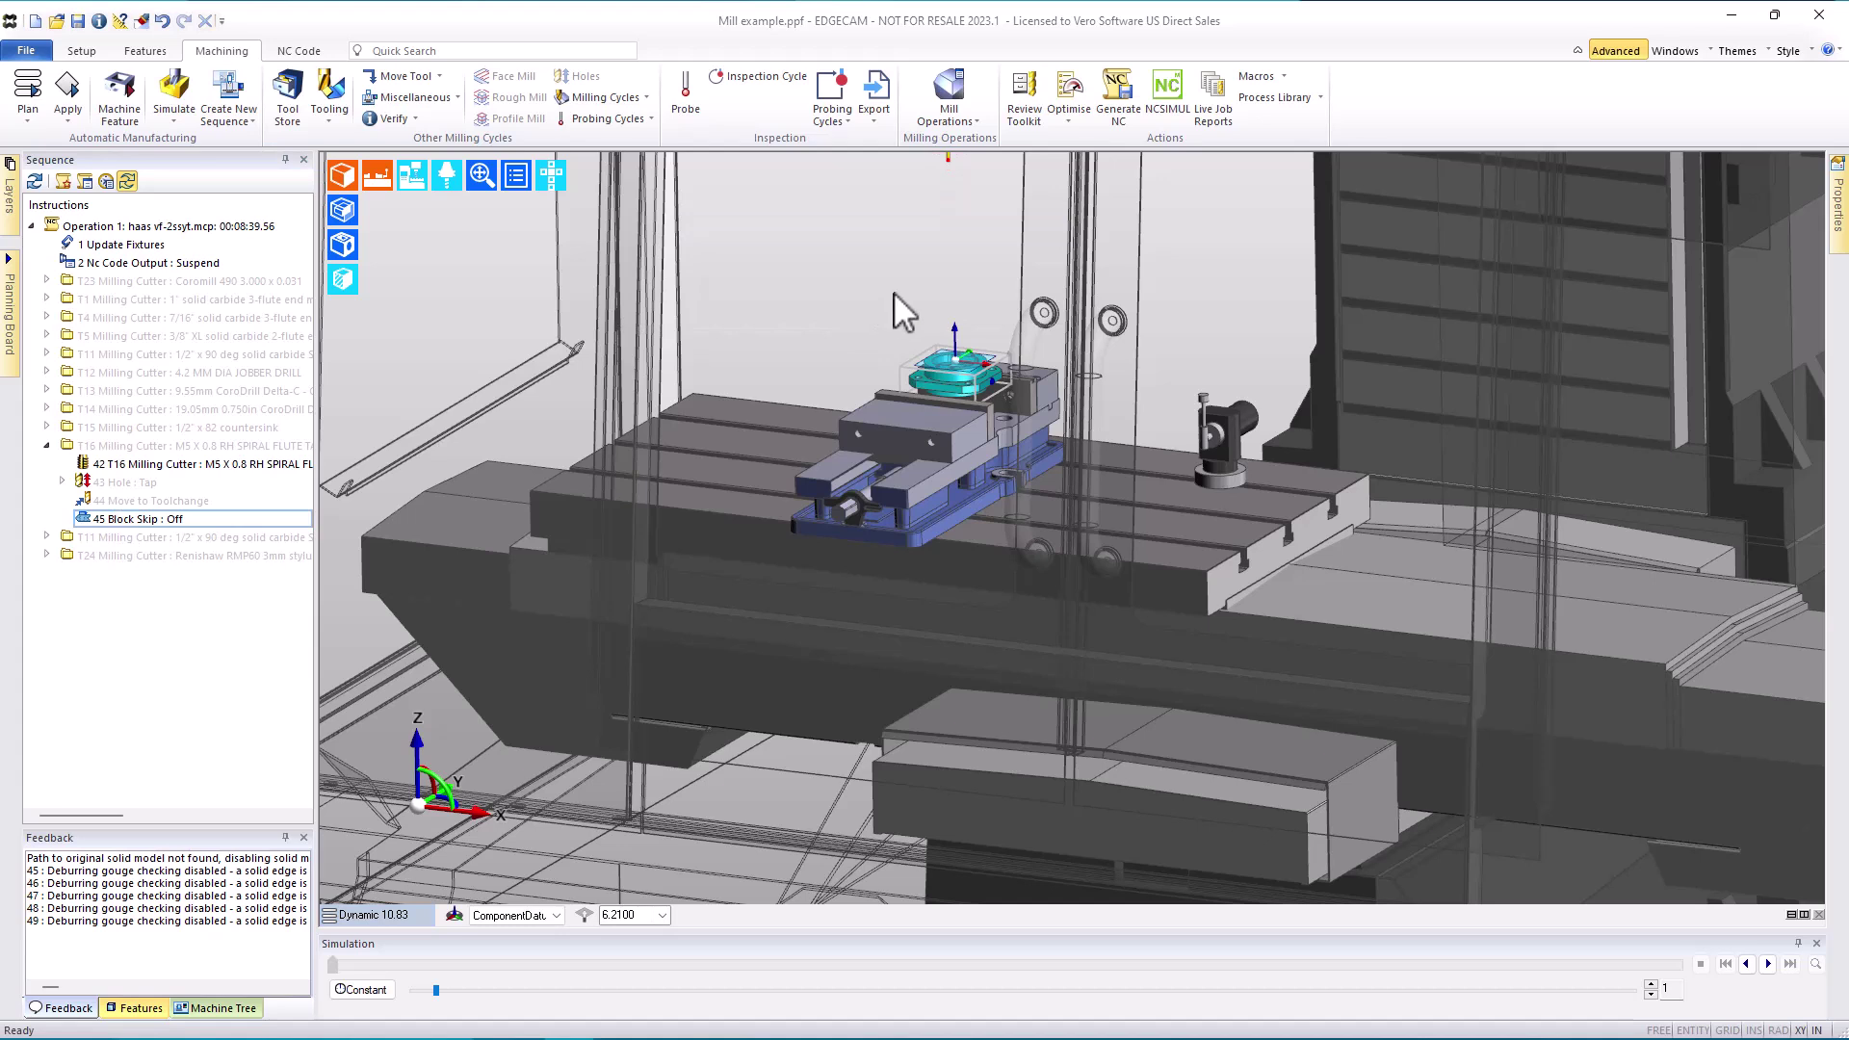
left_click(1115, 88)
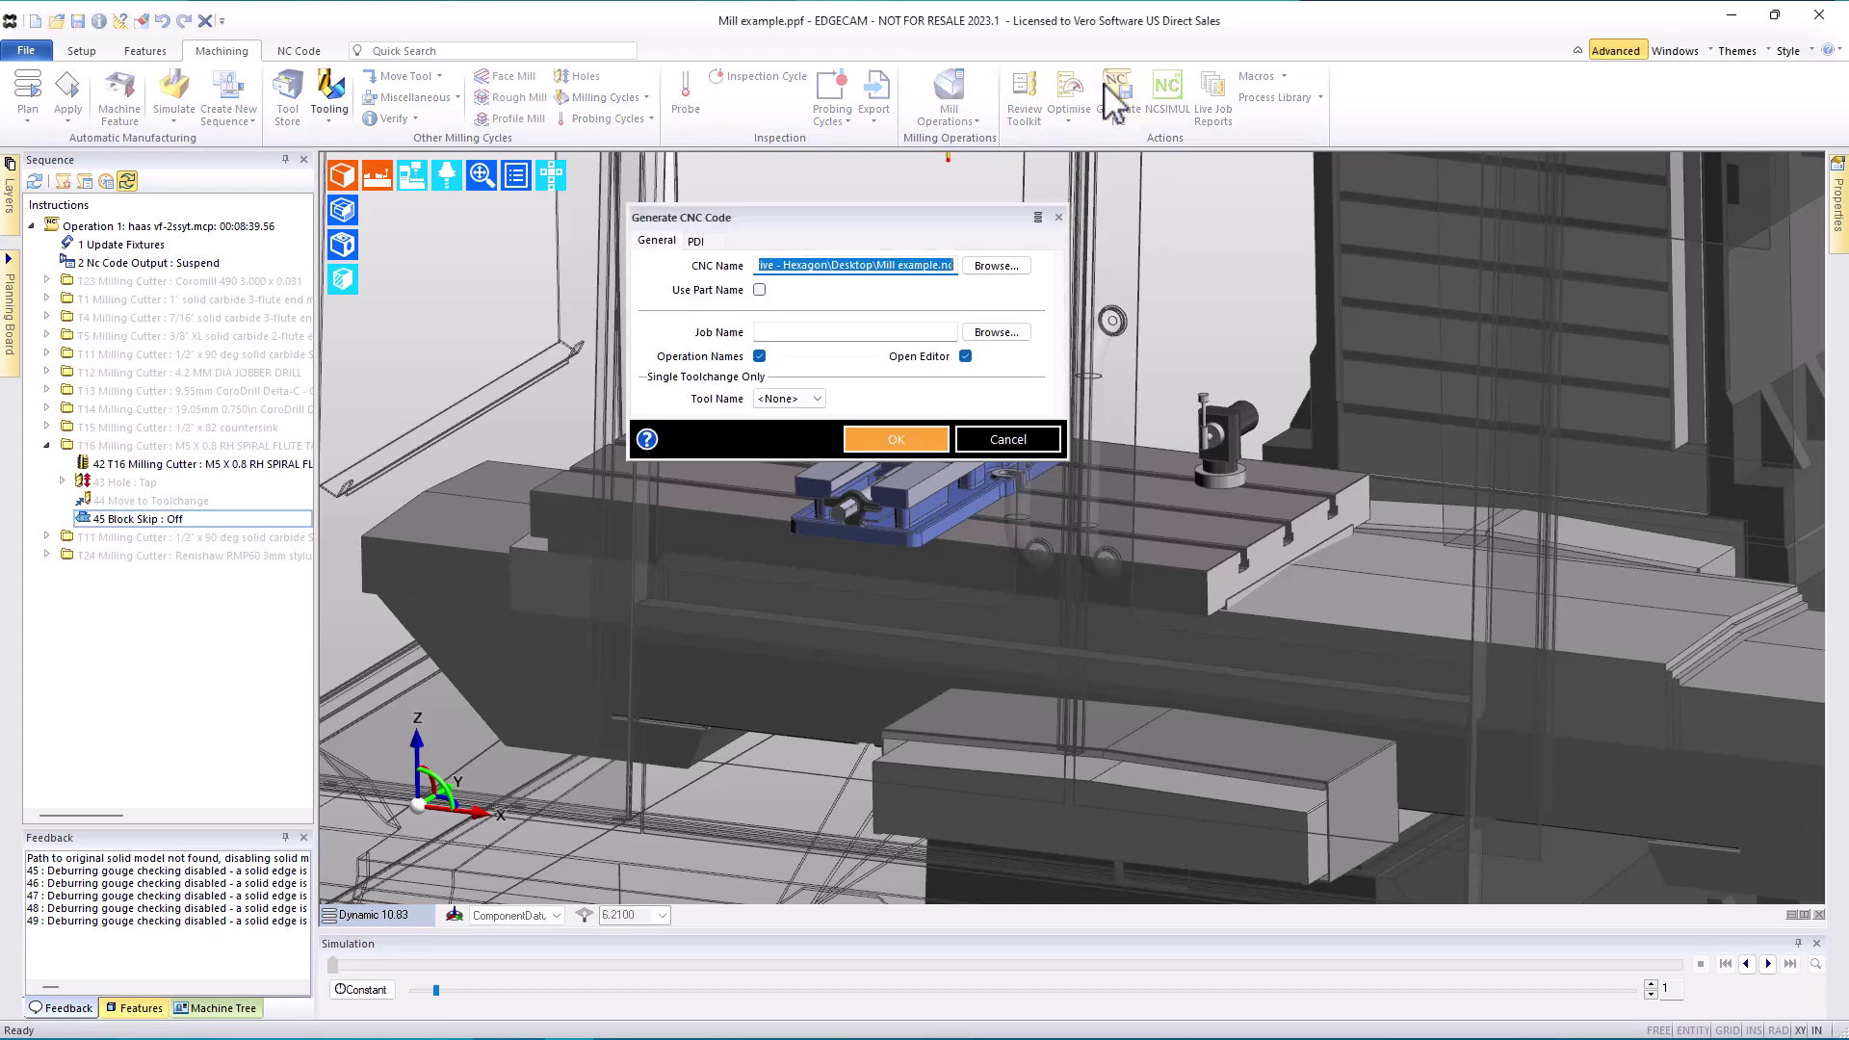
Step: Overwrite and reload Mill example.nc so the N50 tapping lines carry block-skip slashes
key("Return")
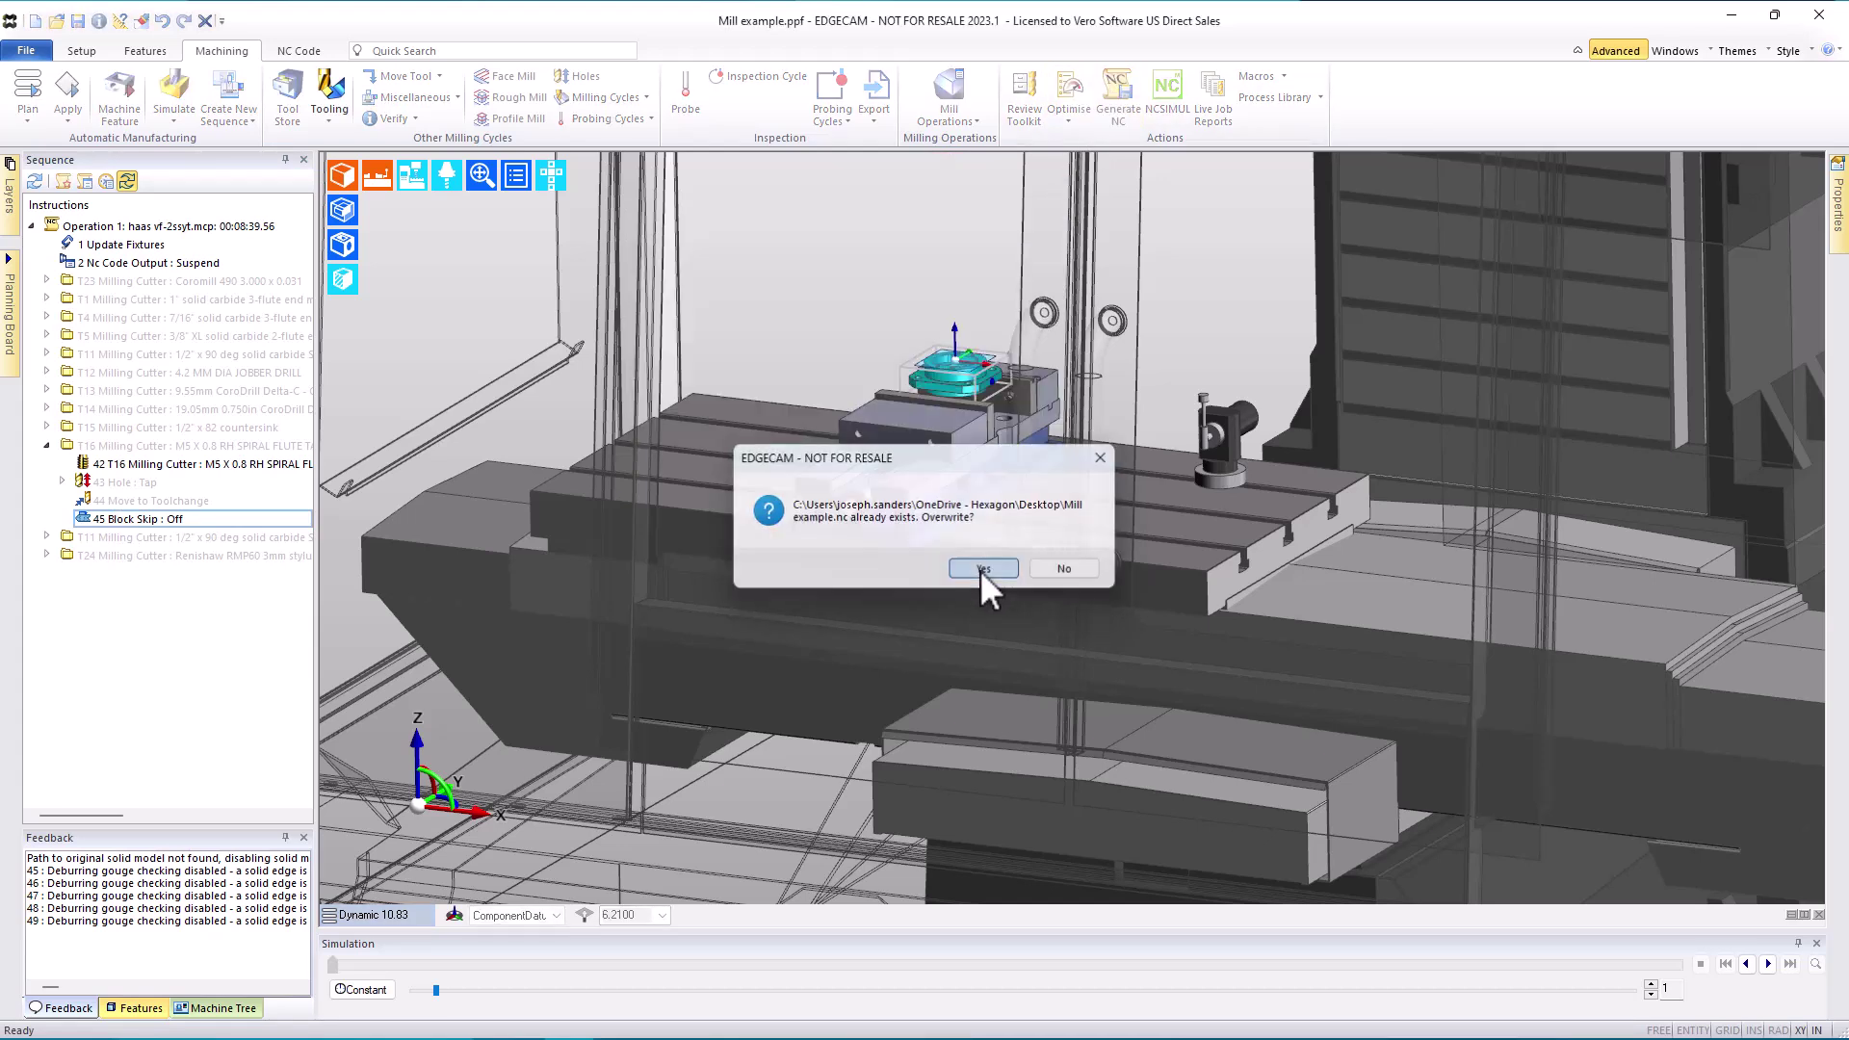
left_click(981, 570)
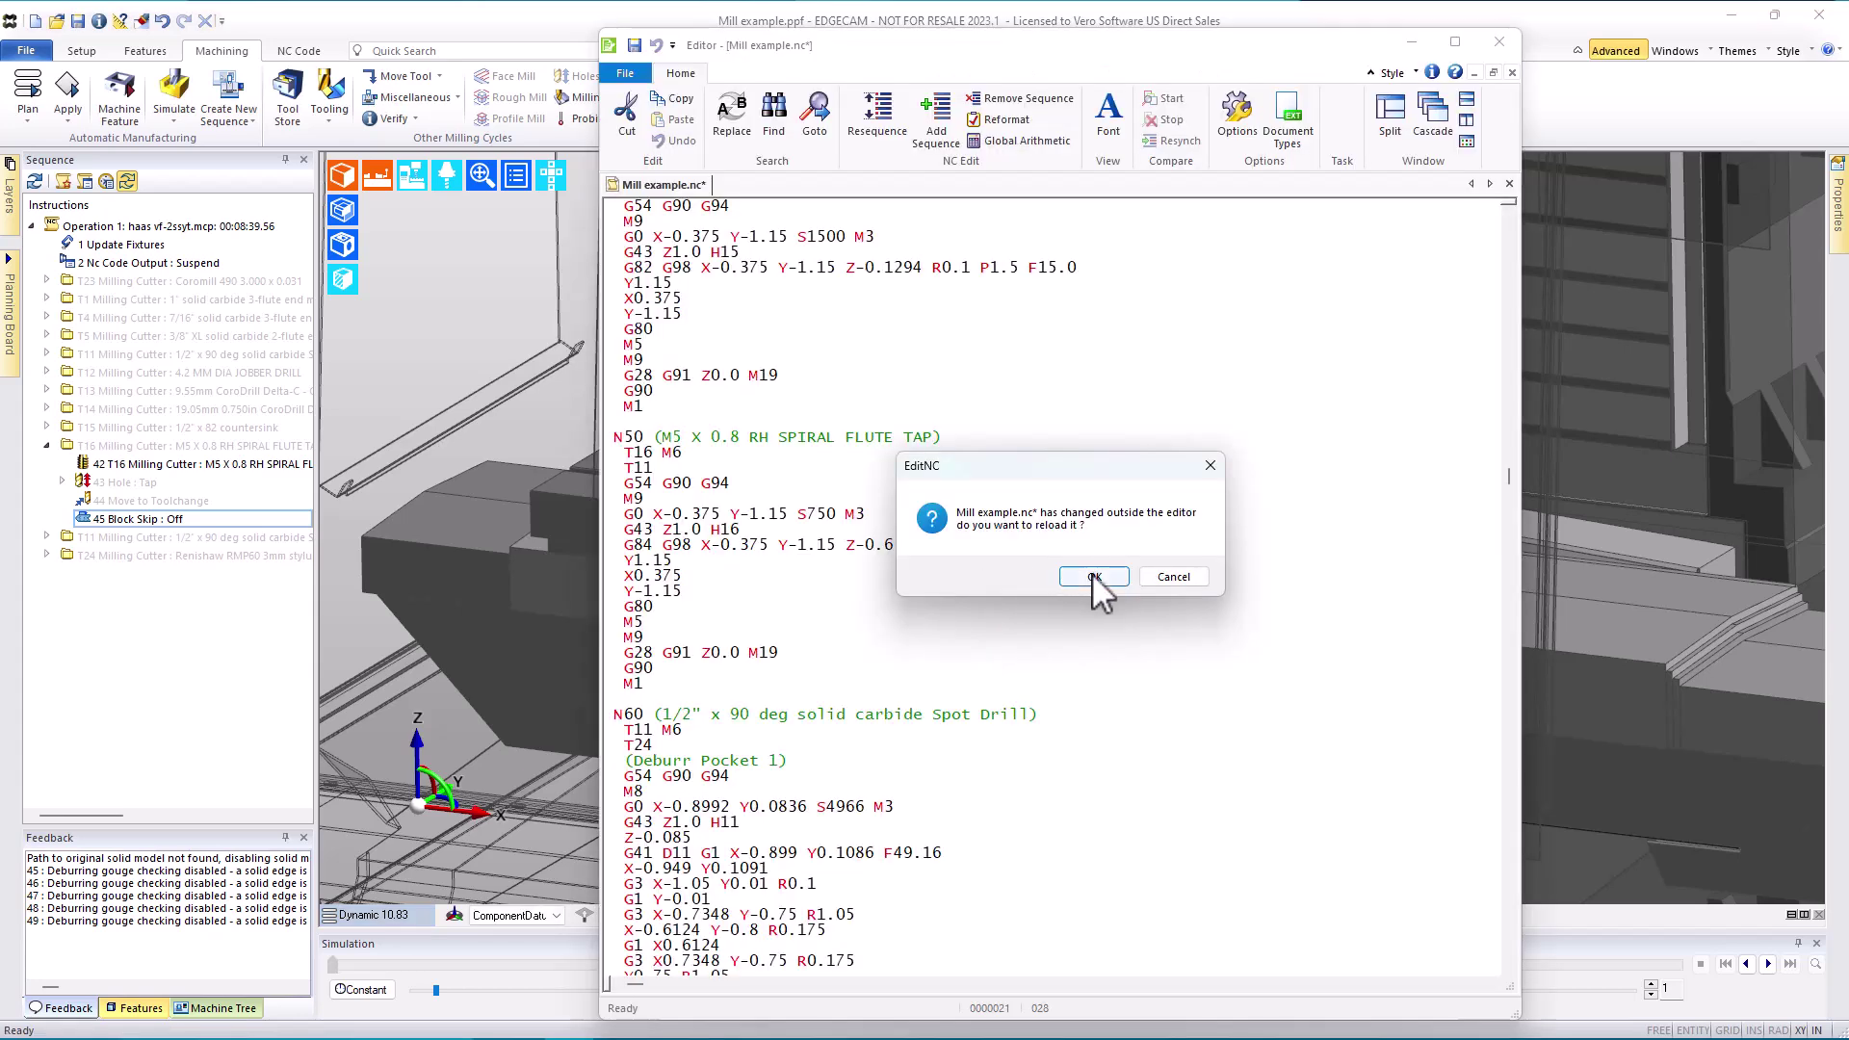
left_click(1099, 574)
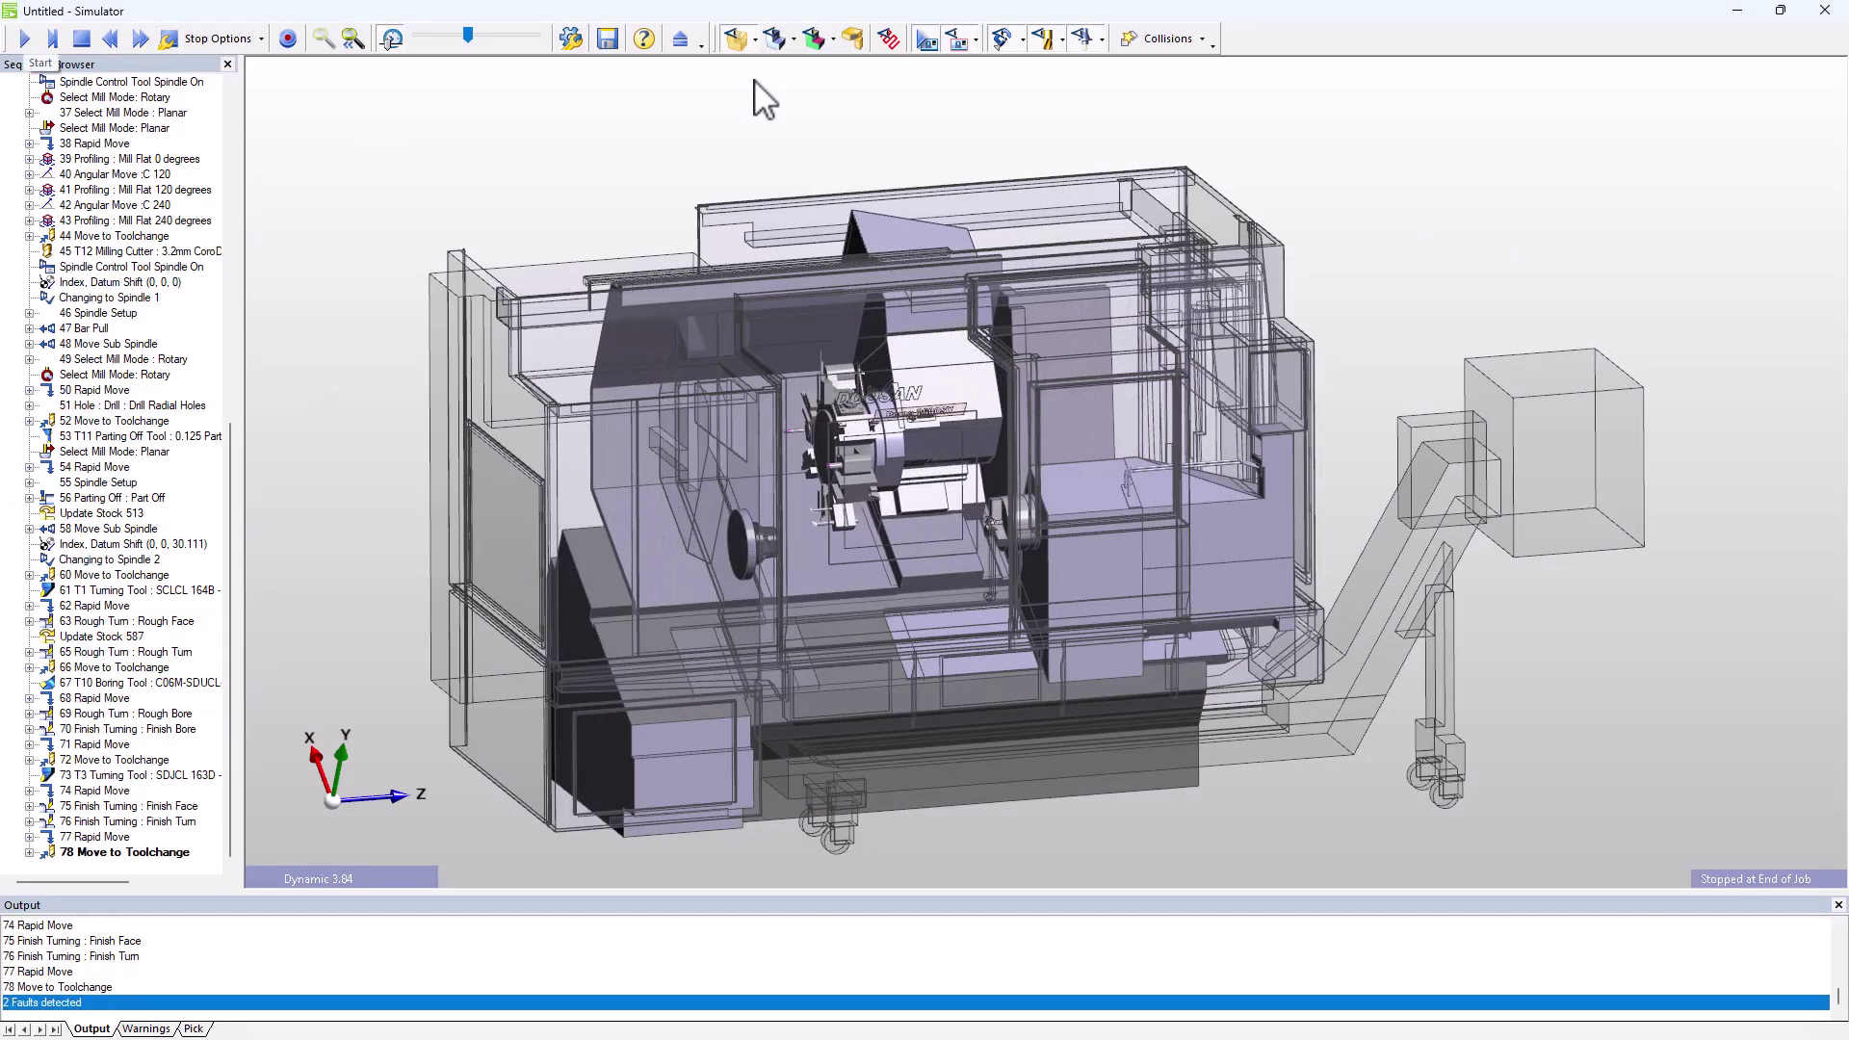
Step: Close the Simulator and insert an Nc Code Output Resume before the sub-spindle T1 tool
left_click(679, 40)
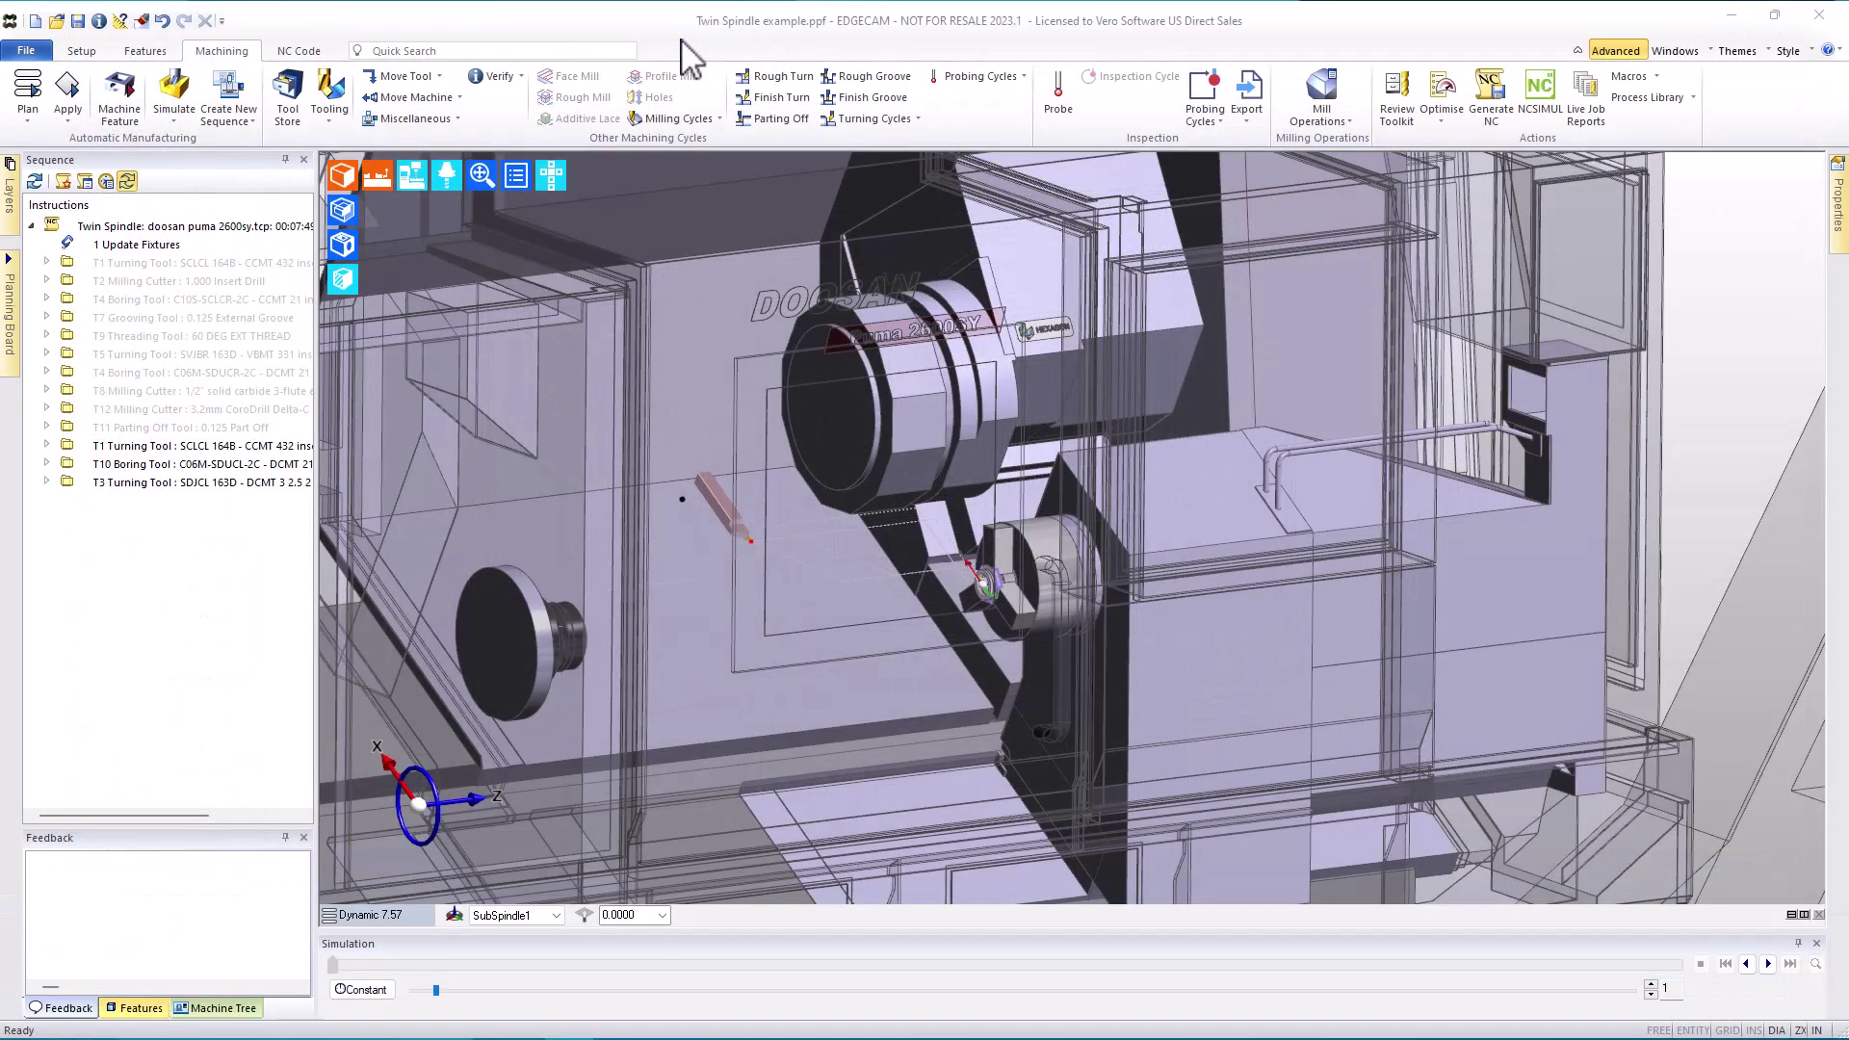
right_click(146, 448)
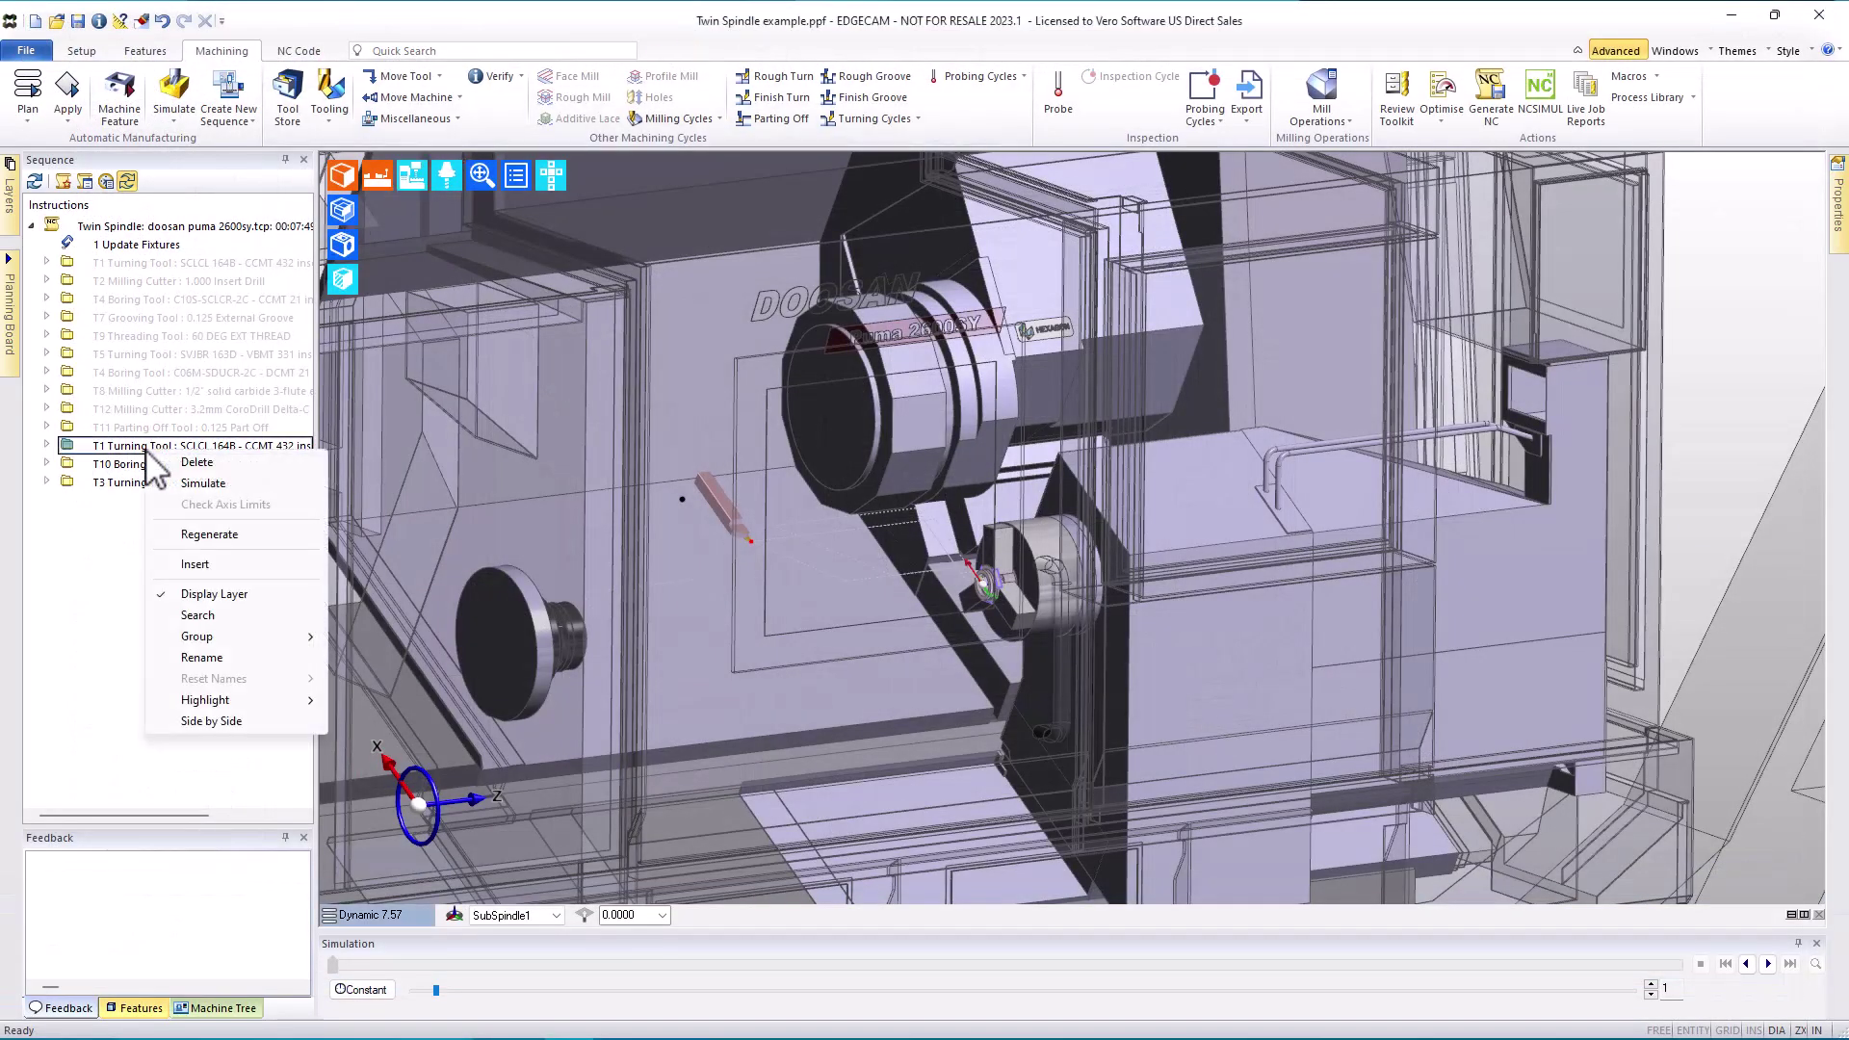
left_click(194, 565)
left_click(429, 117)
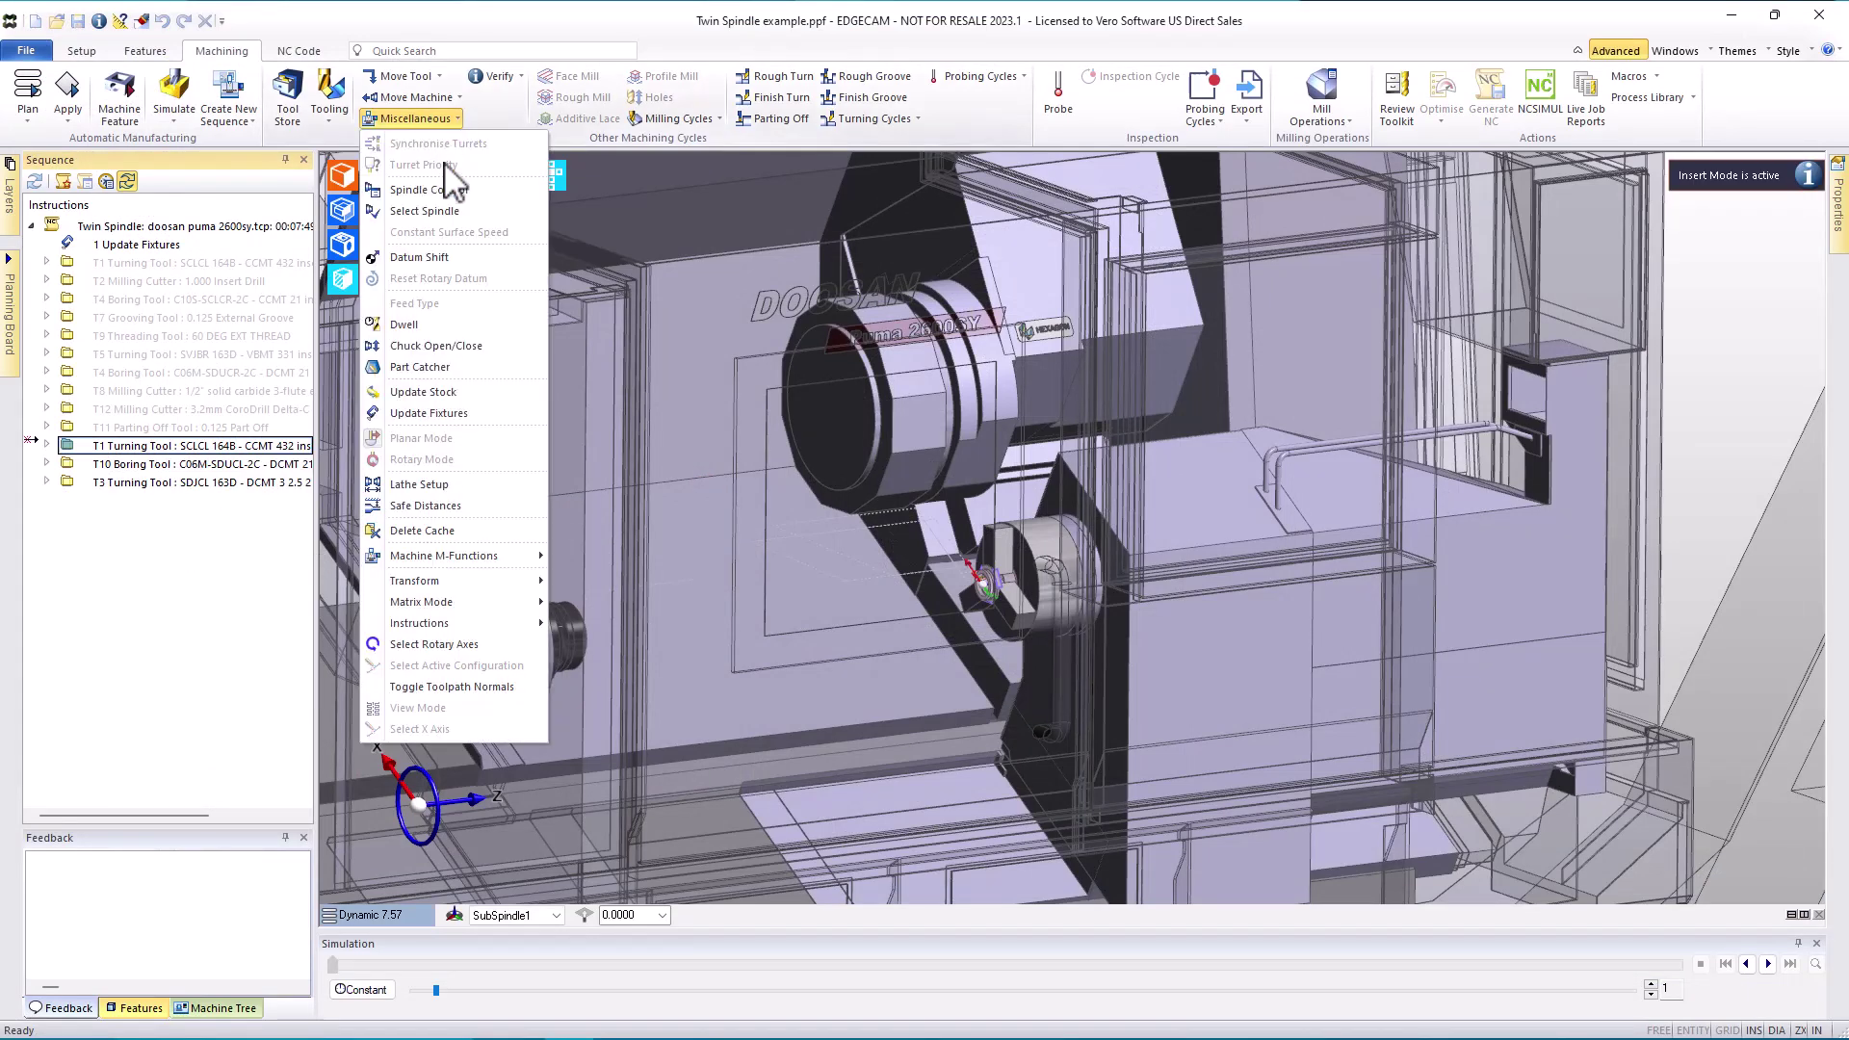
mouse_move(506, 555)
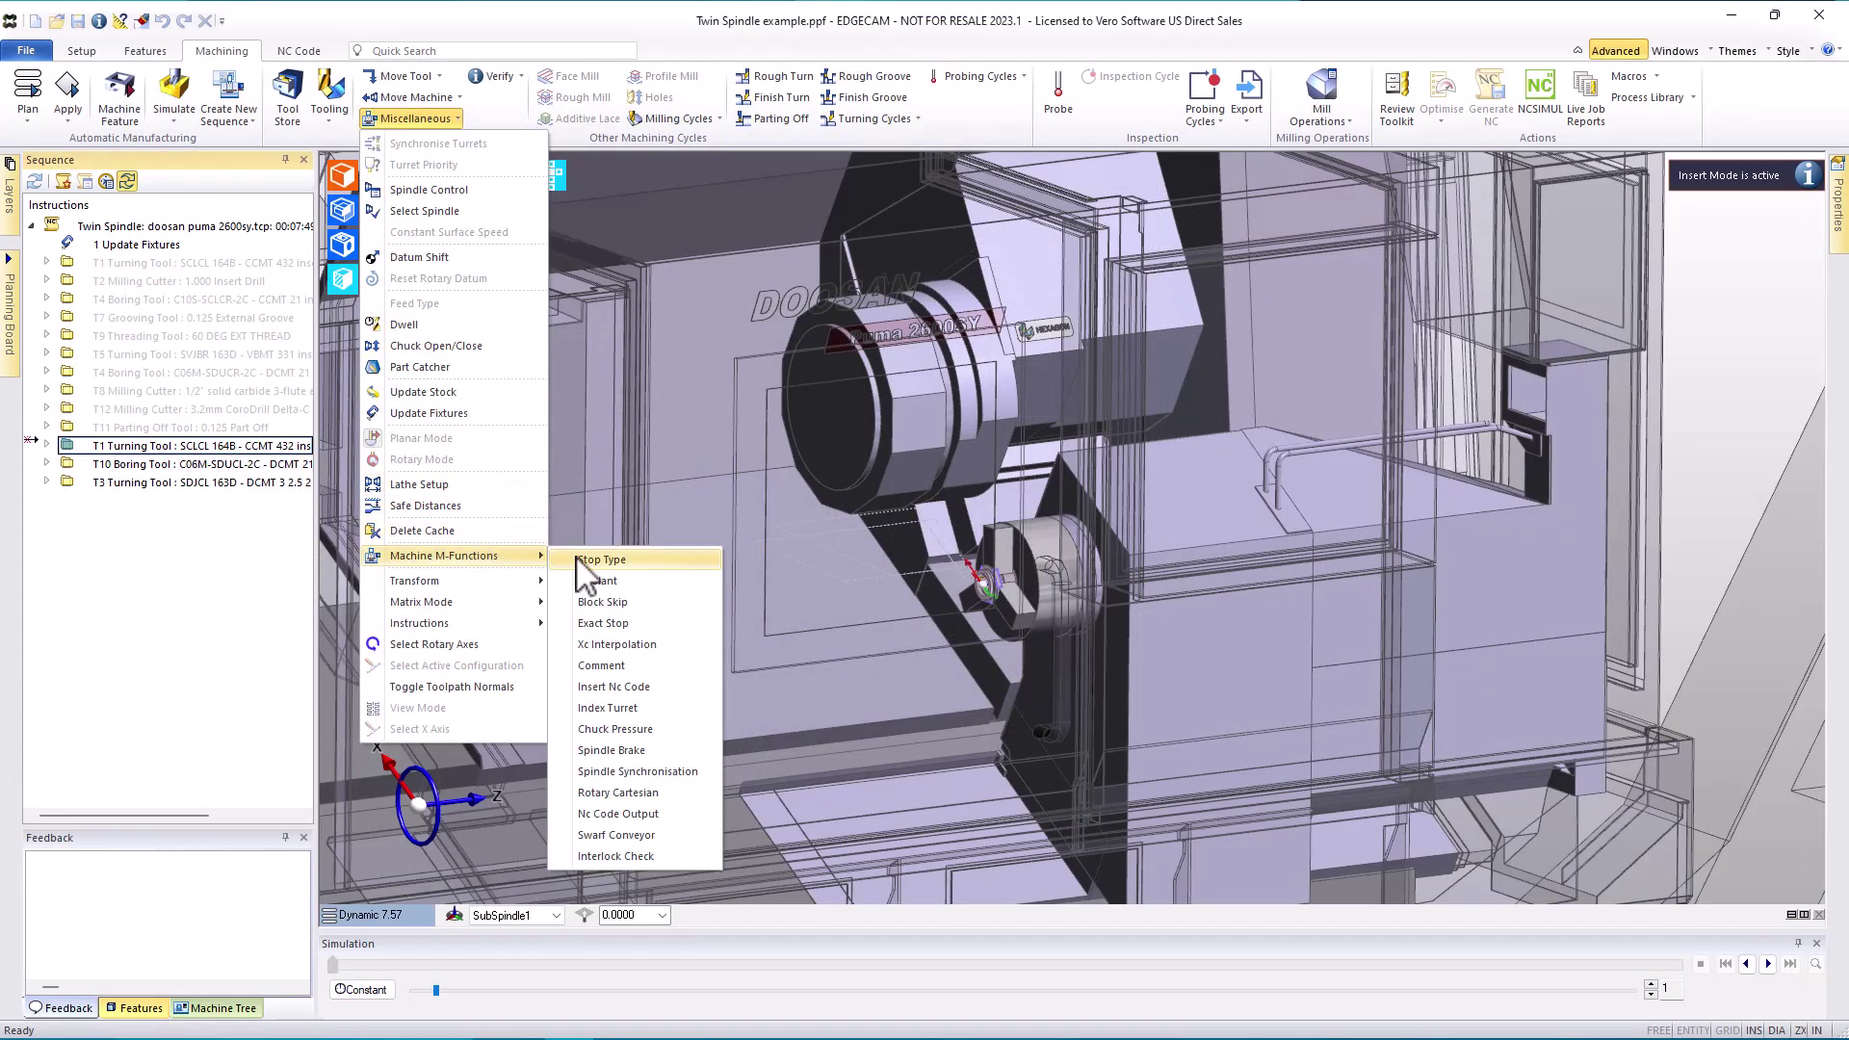
left_click(621, 813)
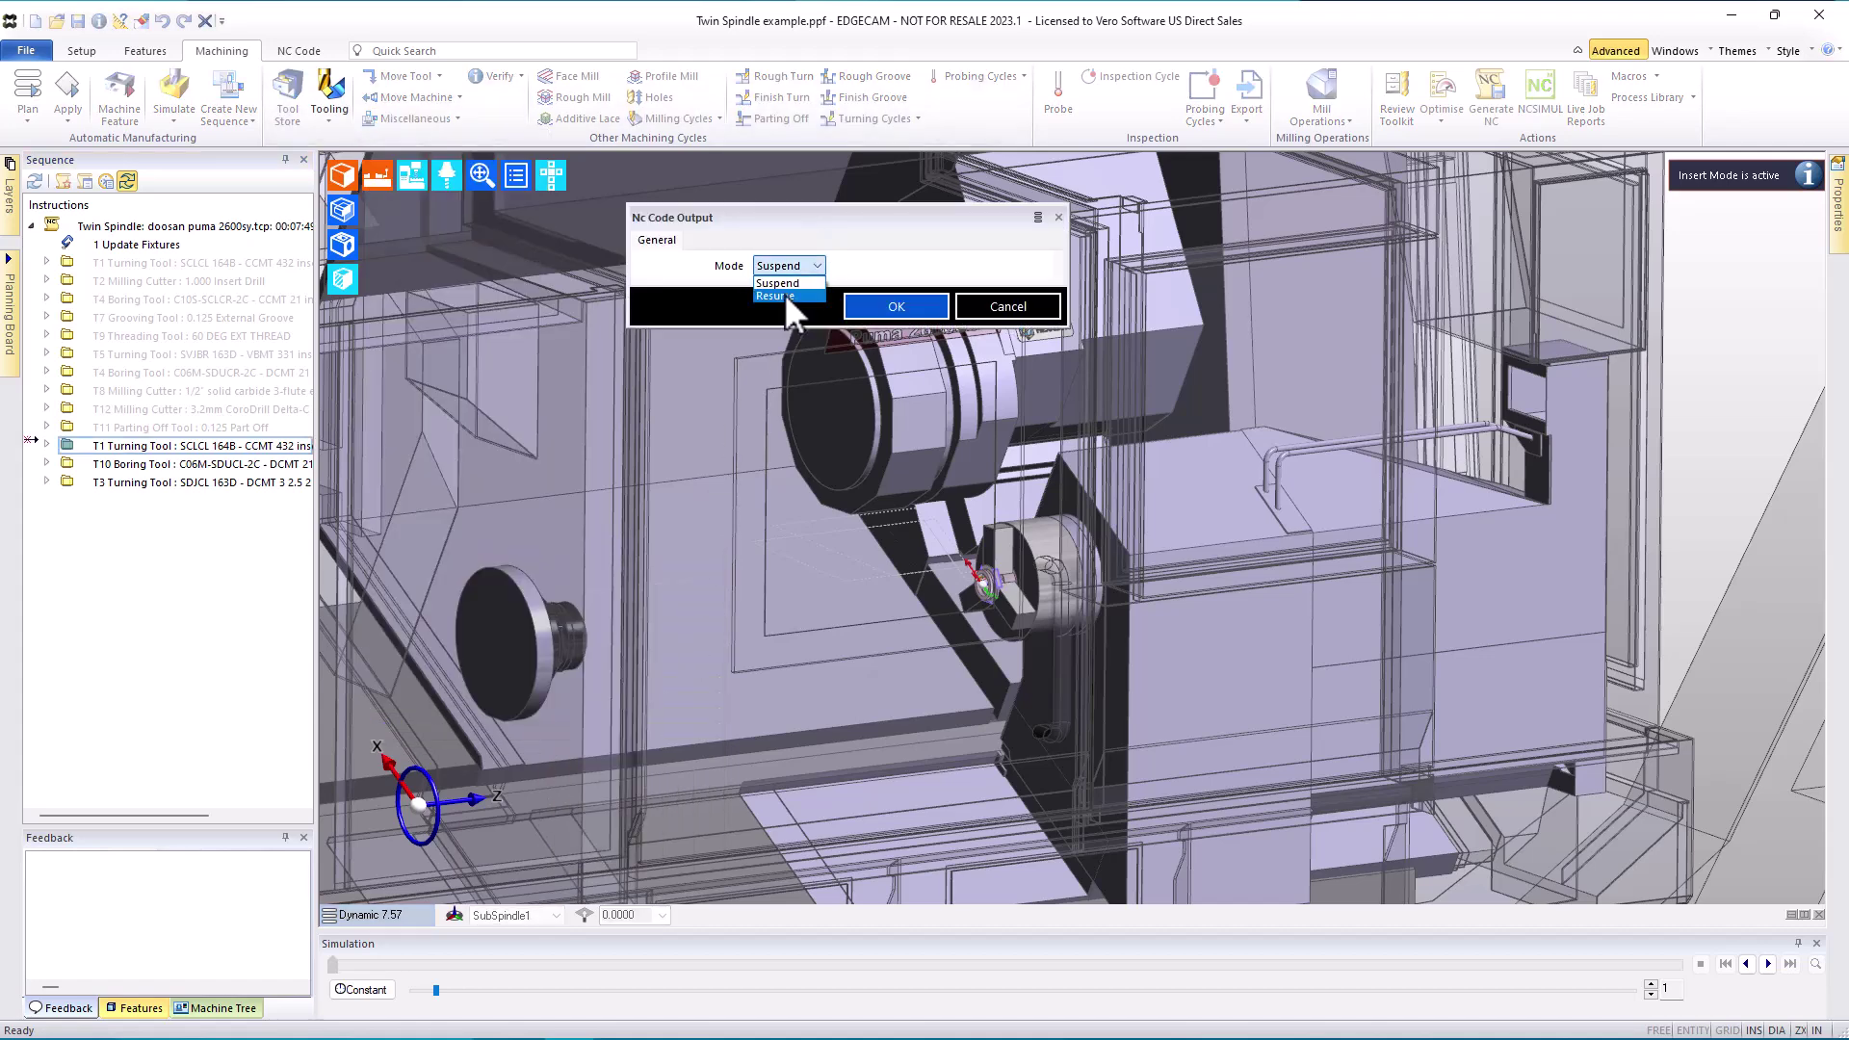
left_click(784, 294)
left_click(887, 304)
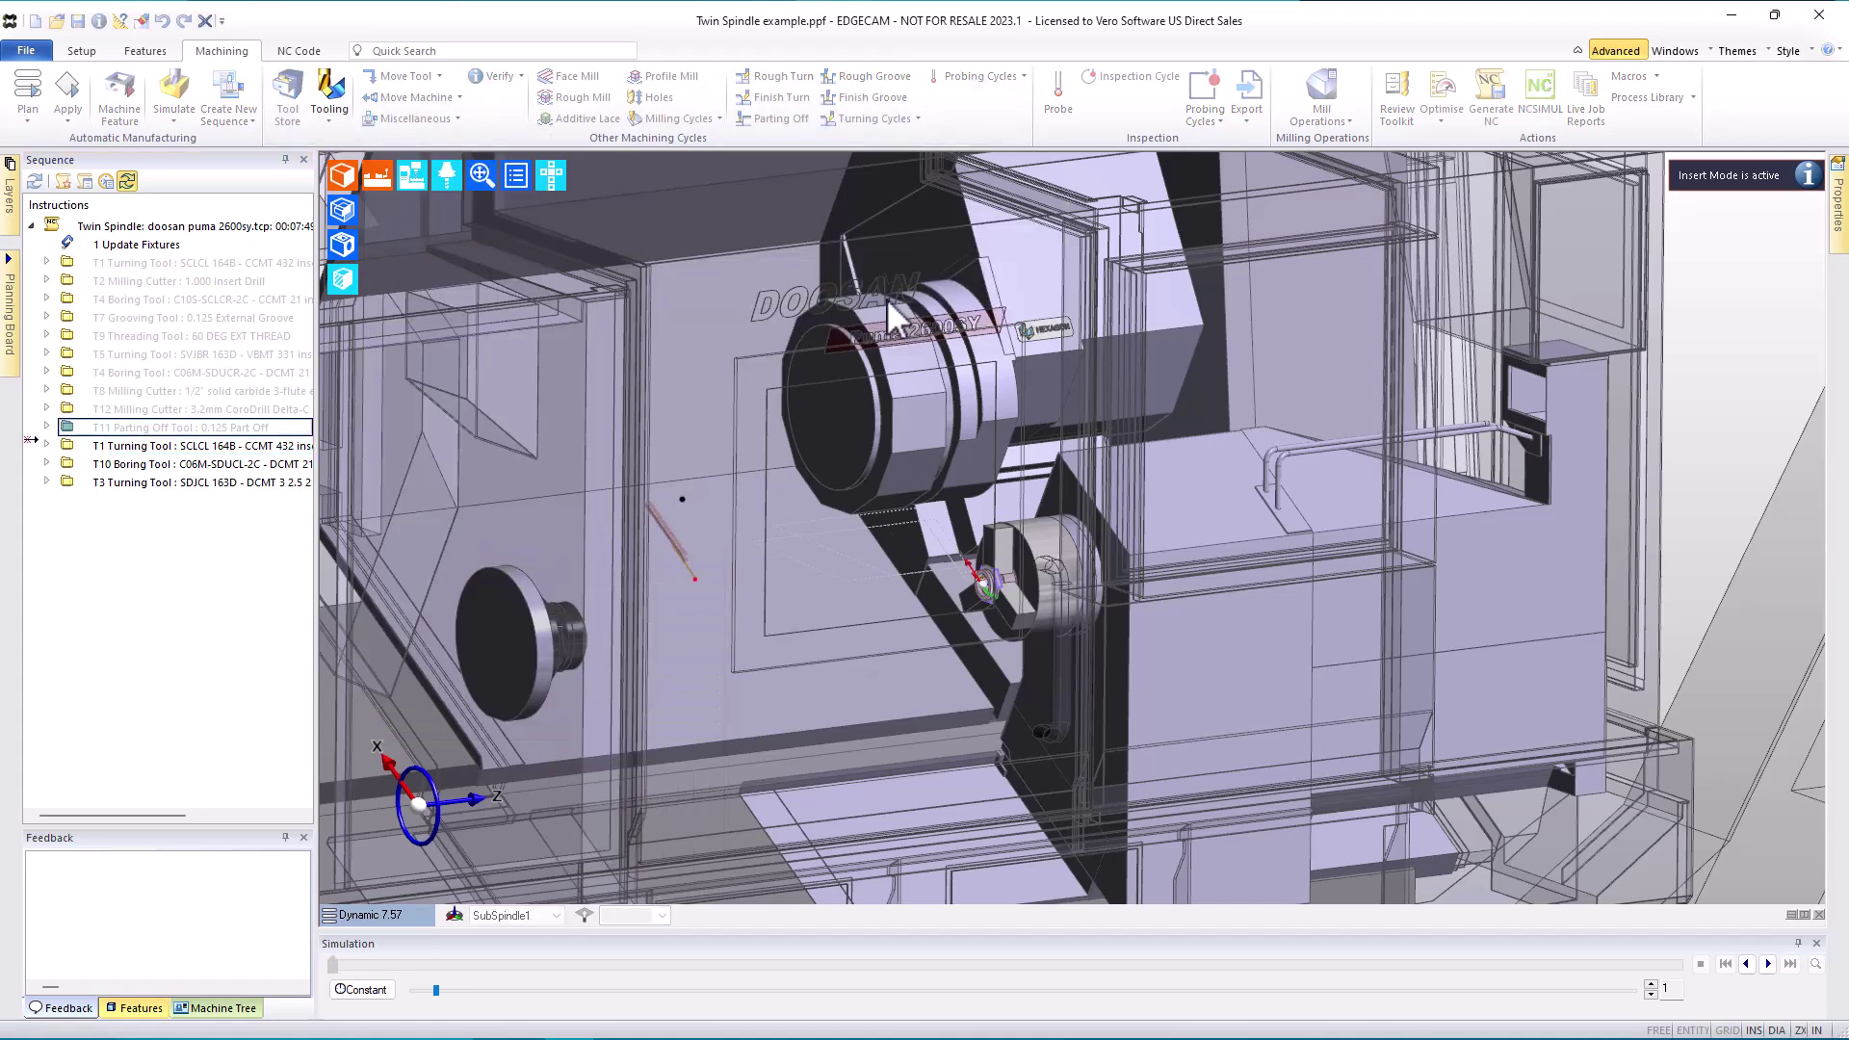
left_click(127, 448)
right_click(111, 446)
left_click(160, 560)
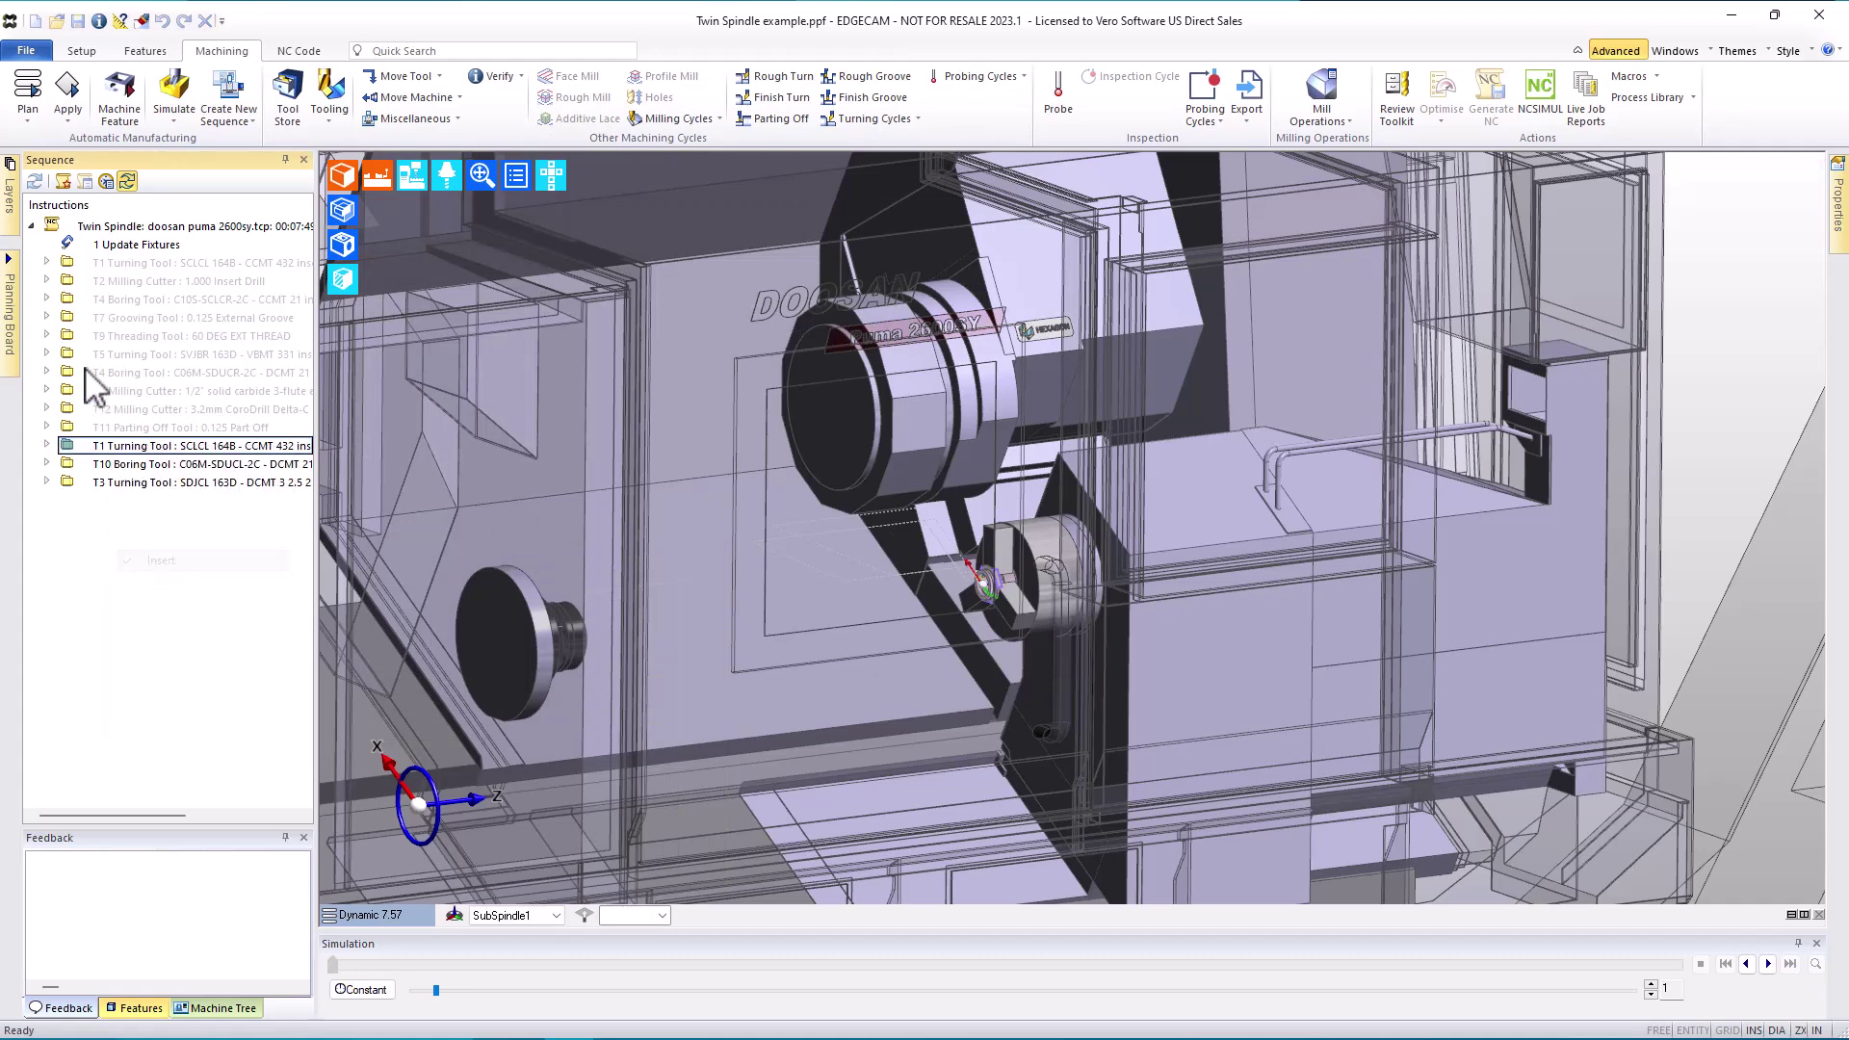
Step: Insert an Nc Code Output Suspend before the first T1 tool, right after Update Fixtures
left_click(96, 262)
right_click(101, 262)
left_click(154, 376)
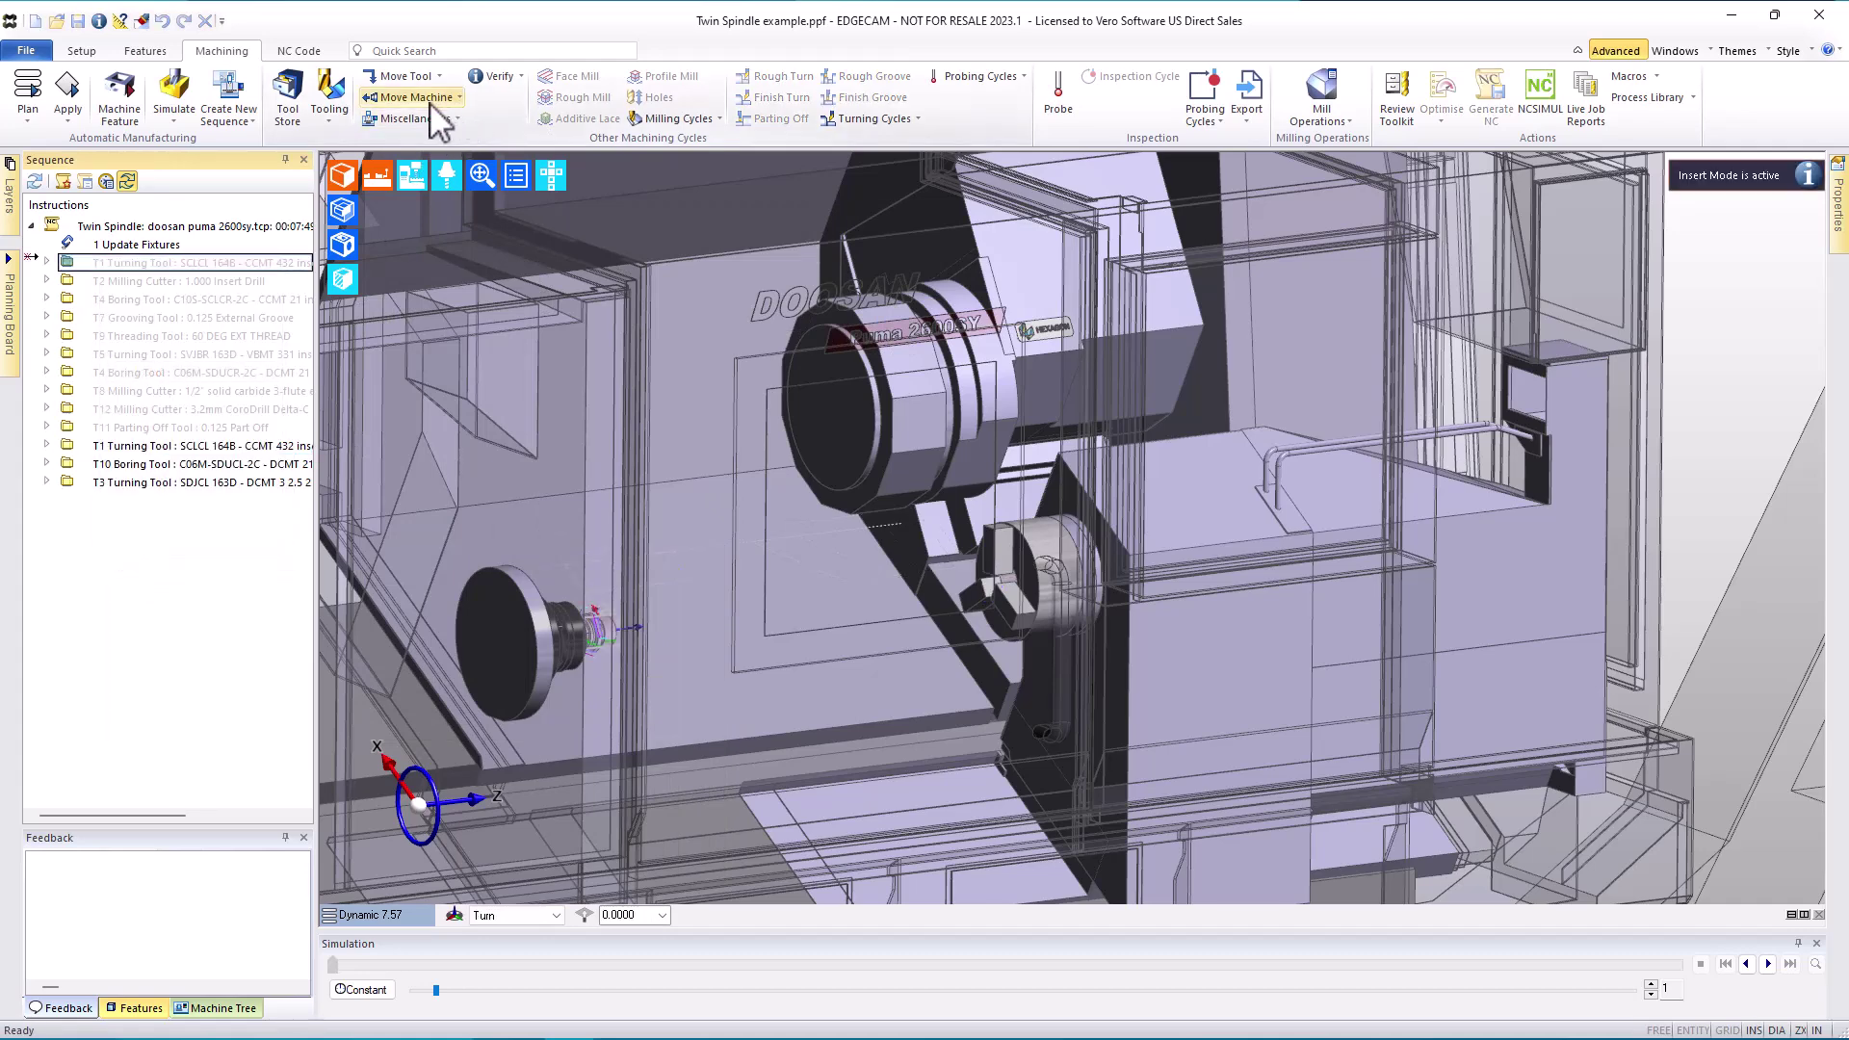
left_click(414, 118)
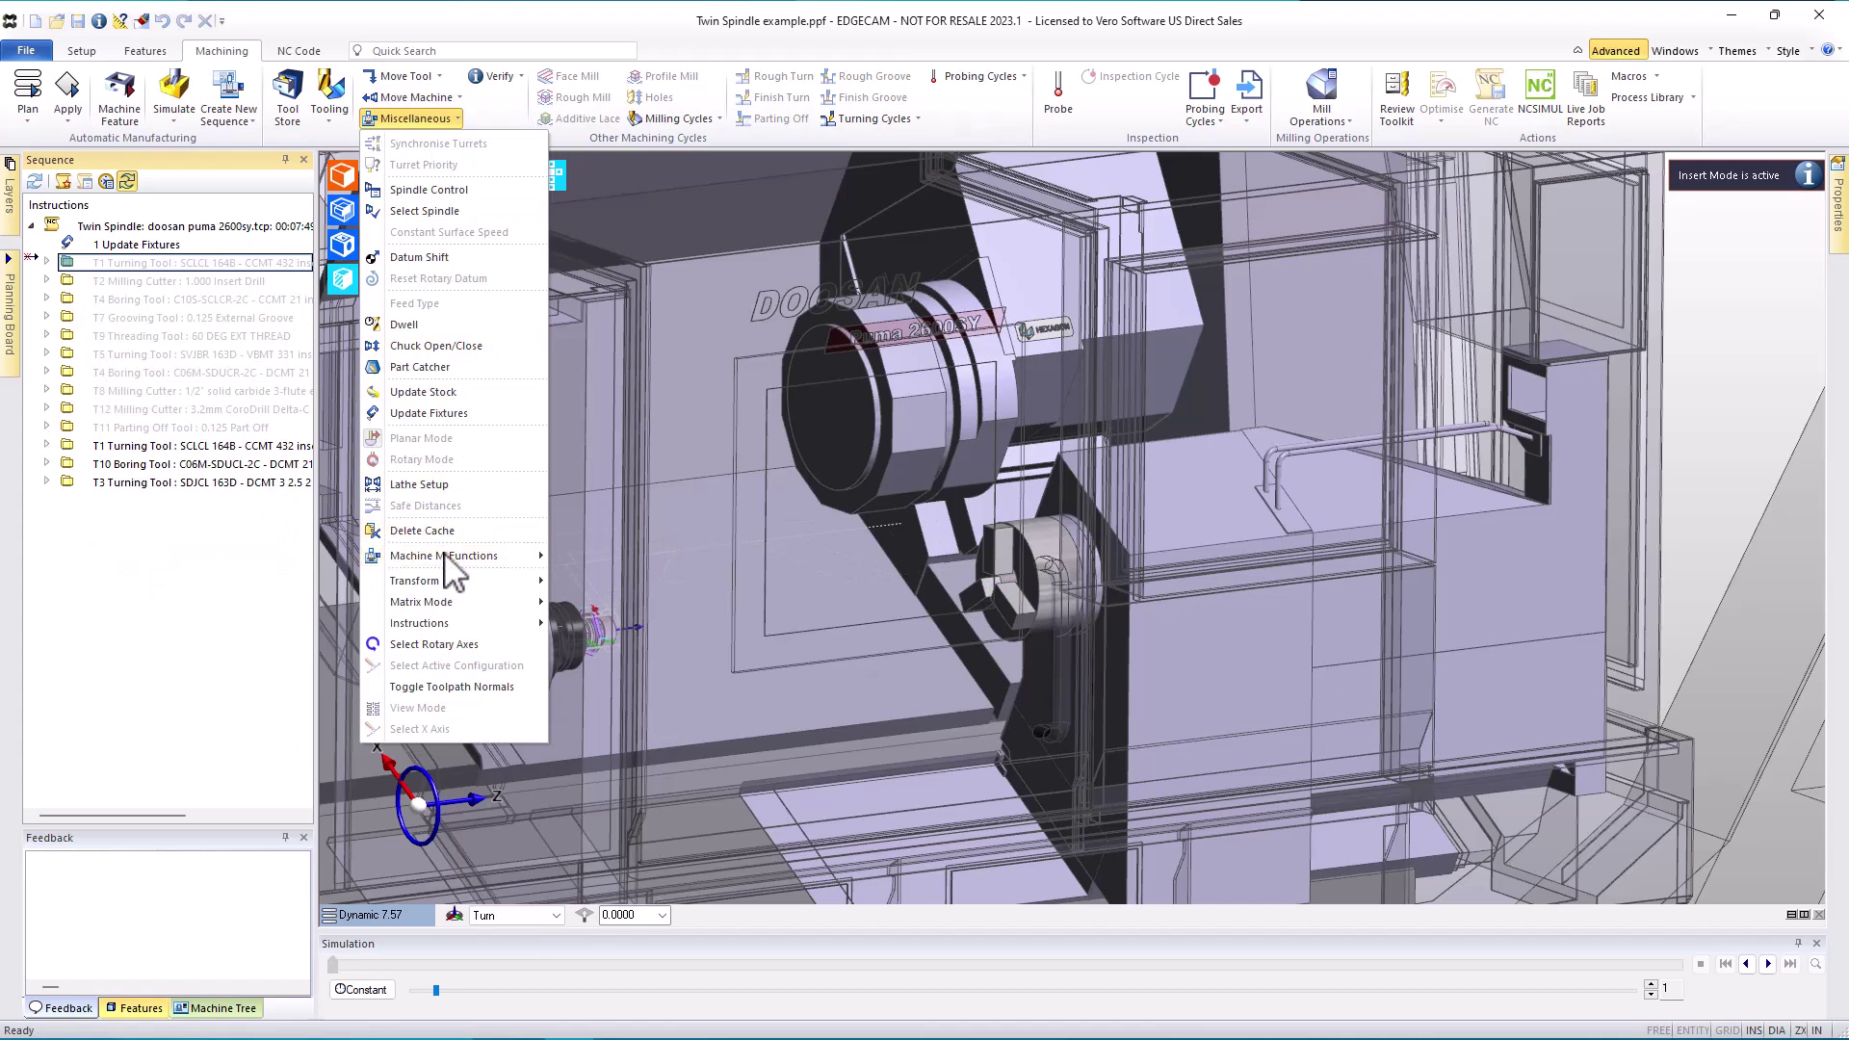
mouse_move(477, 555)
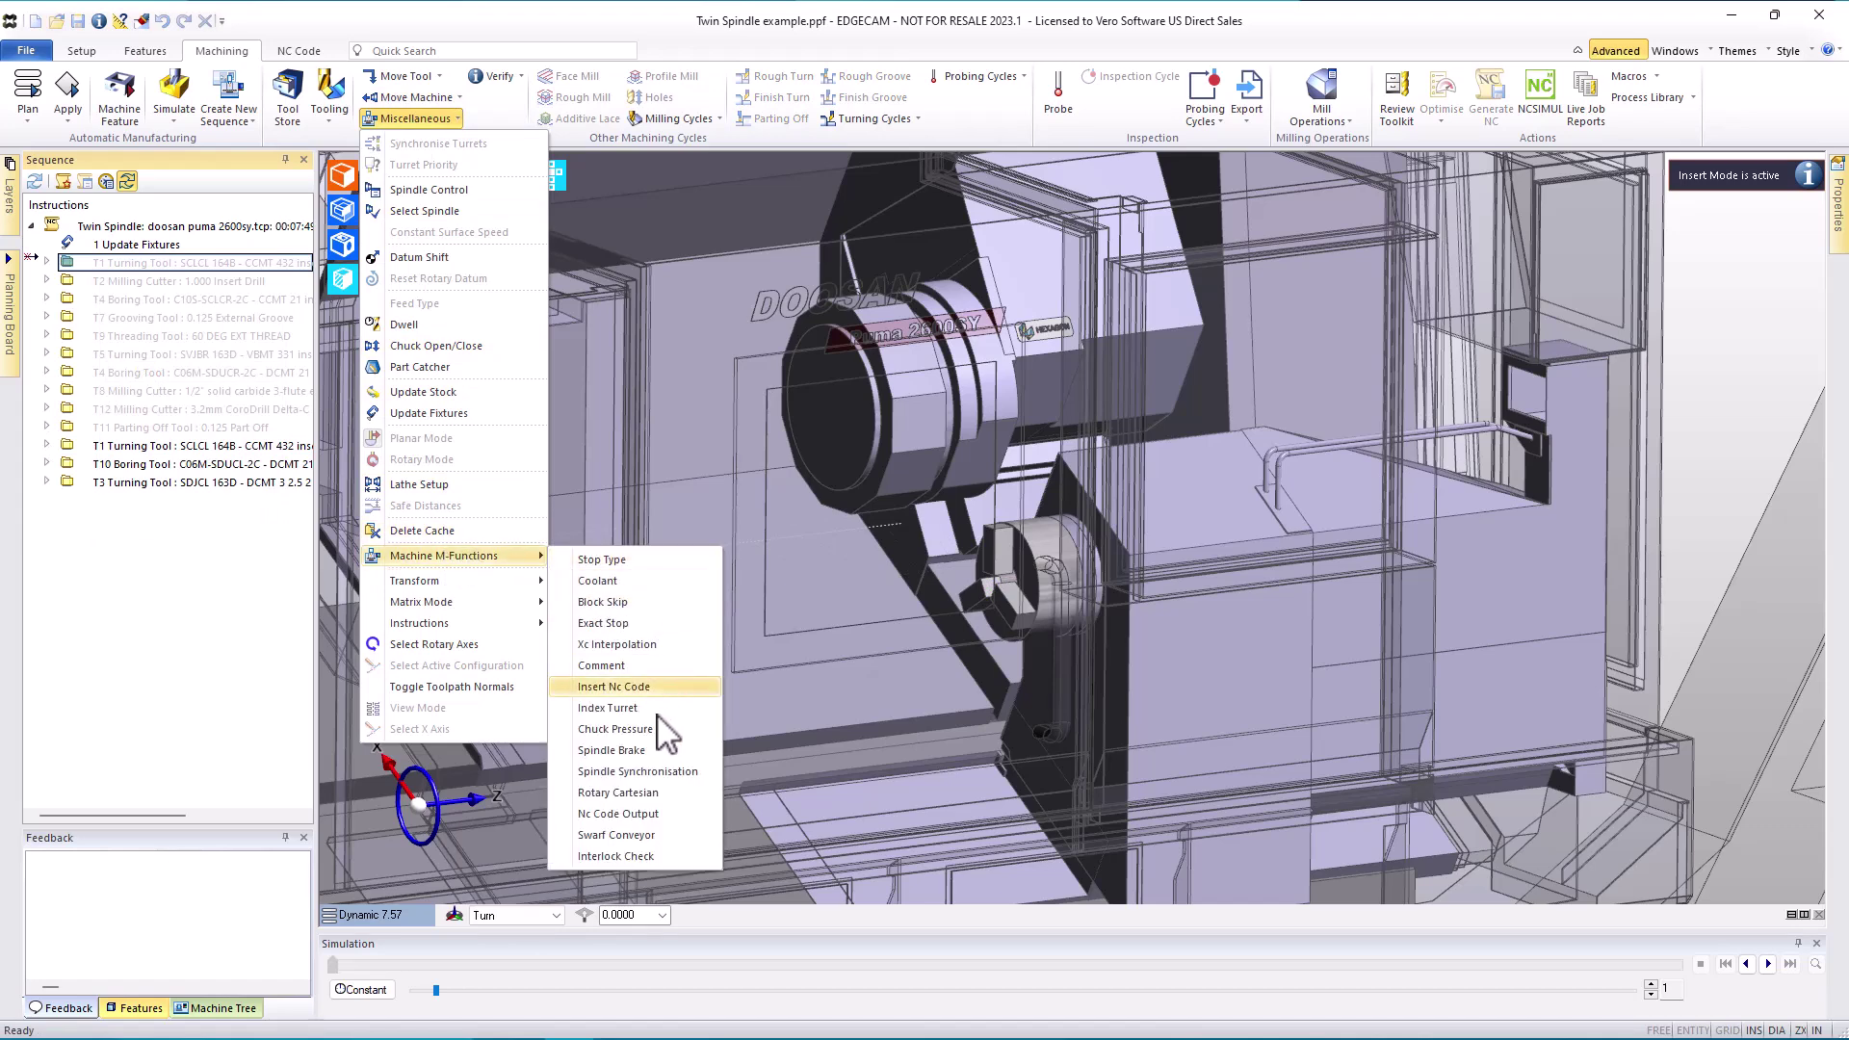
left_click(635, 817)
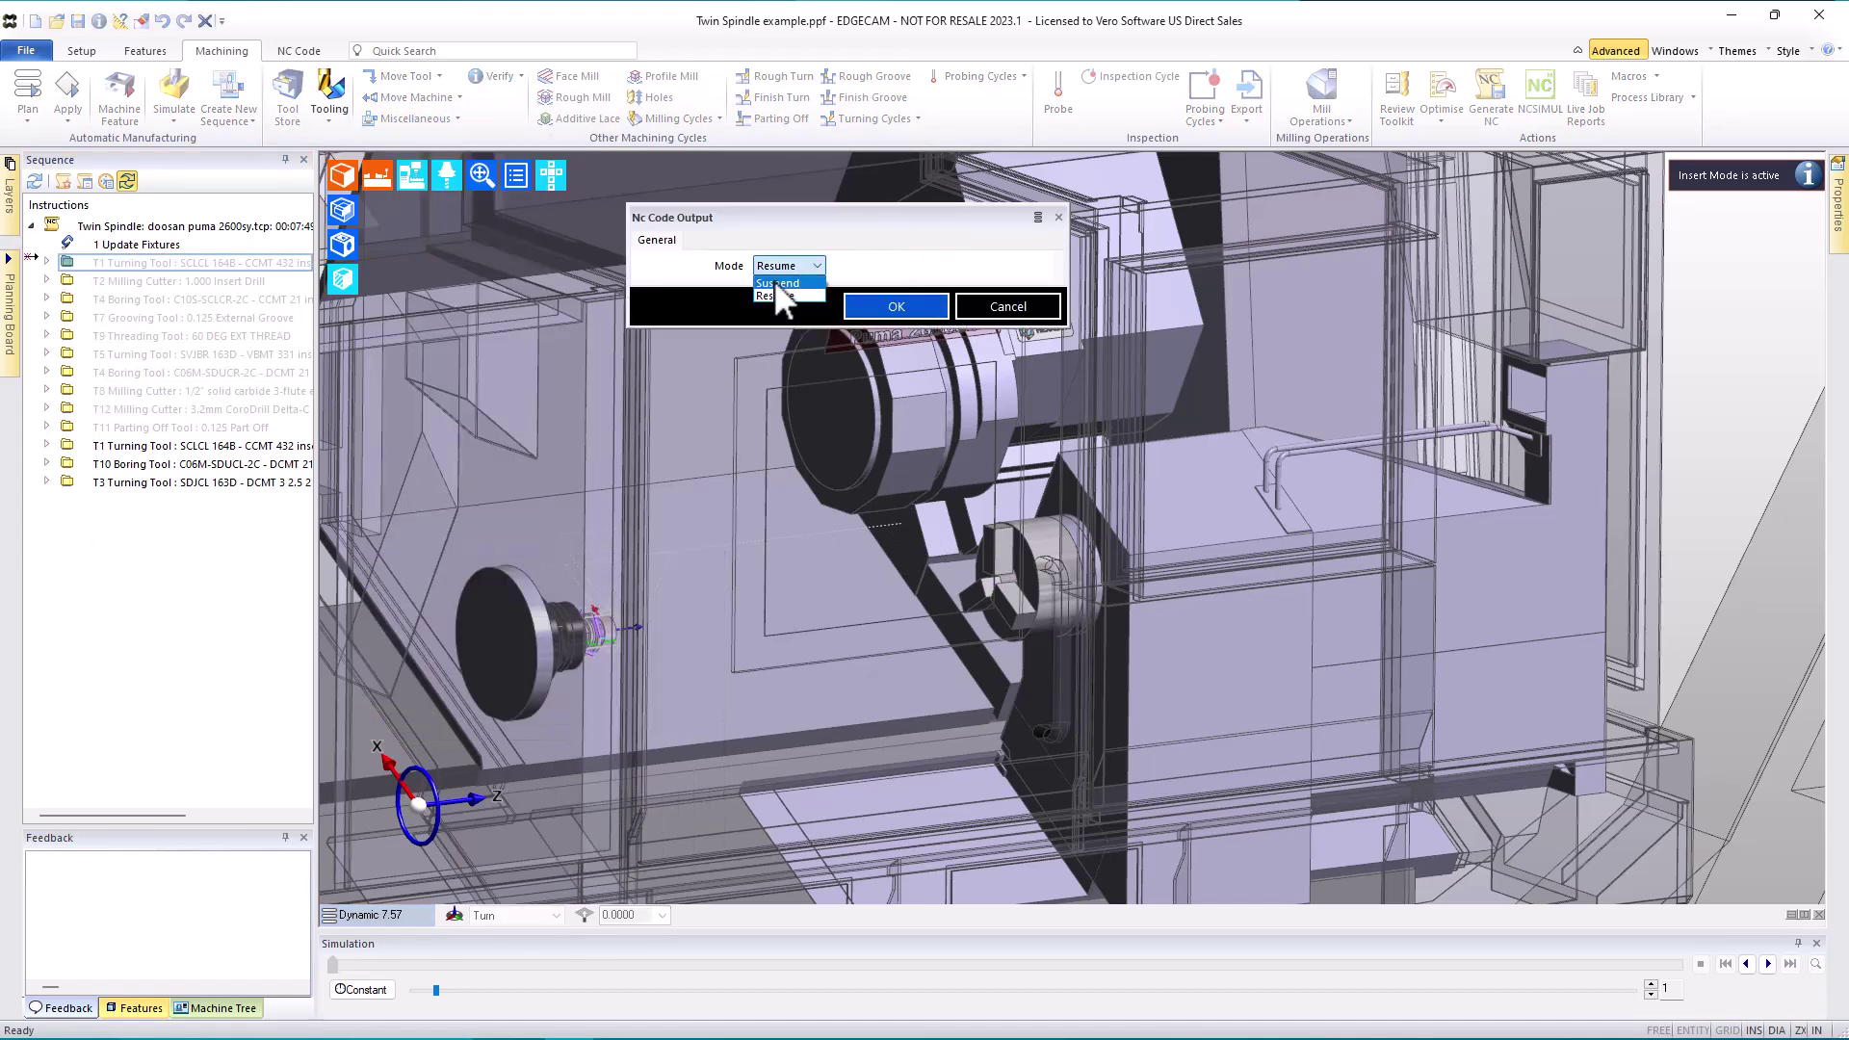
left_click(776, 282)
left_click(878, 308)
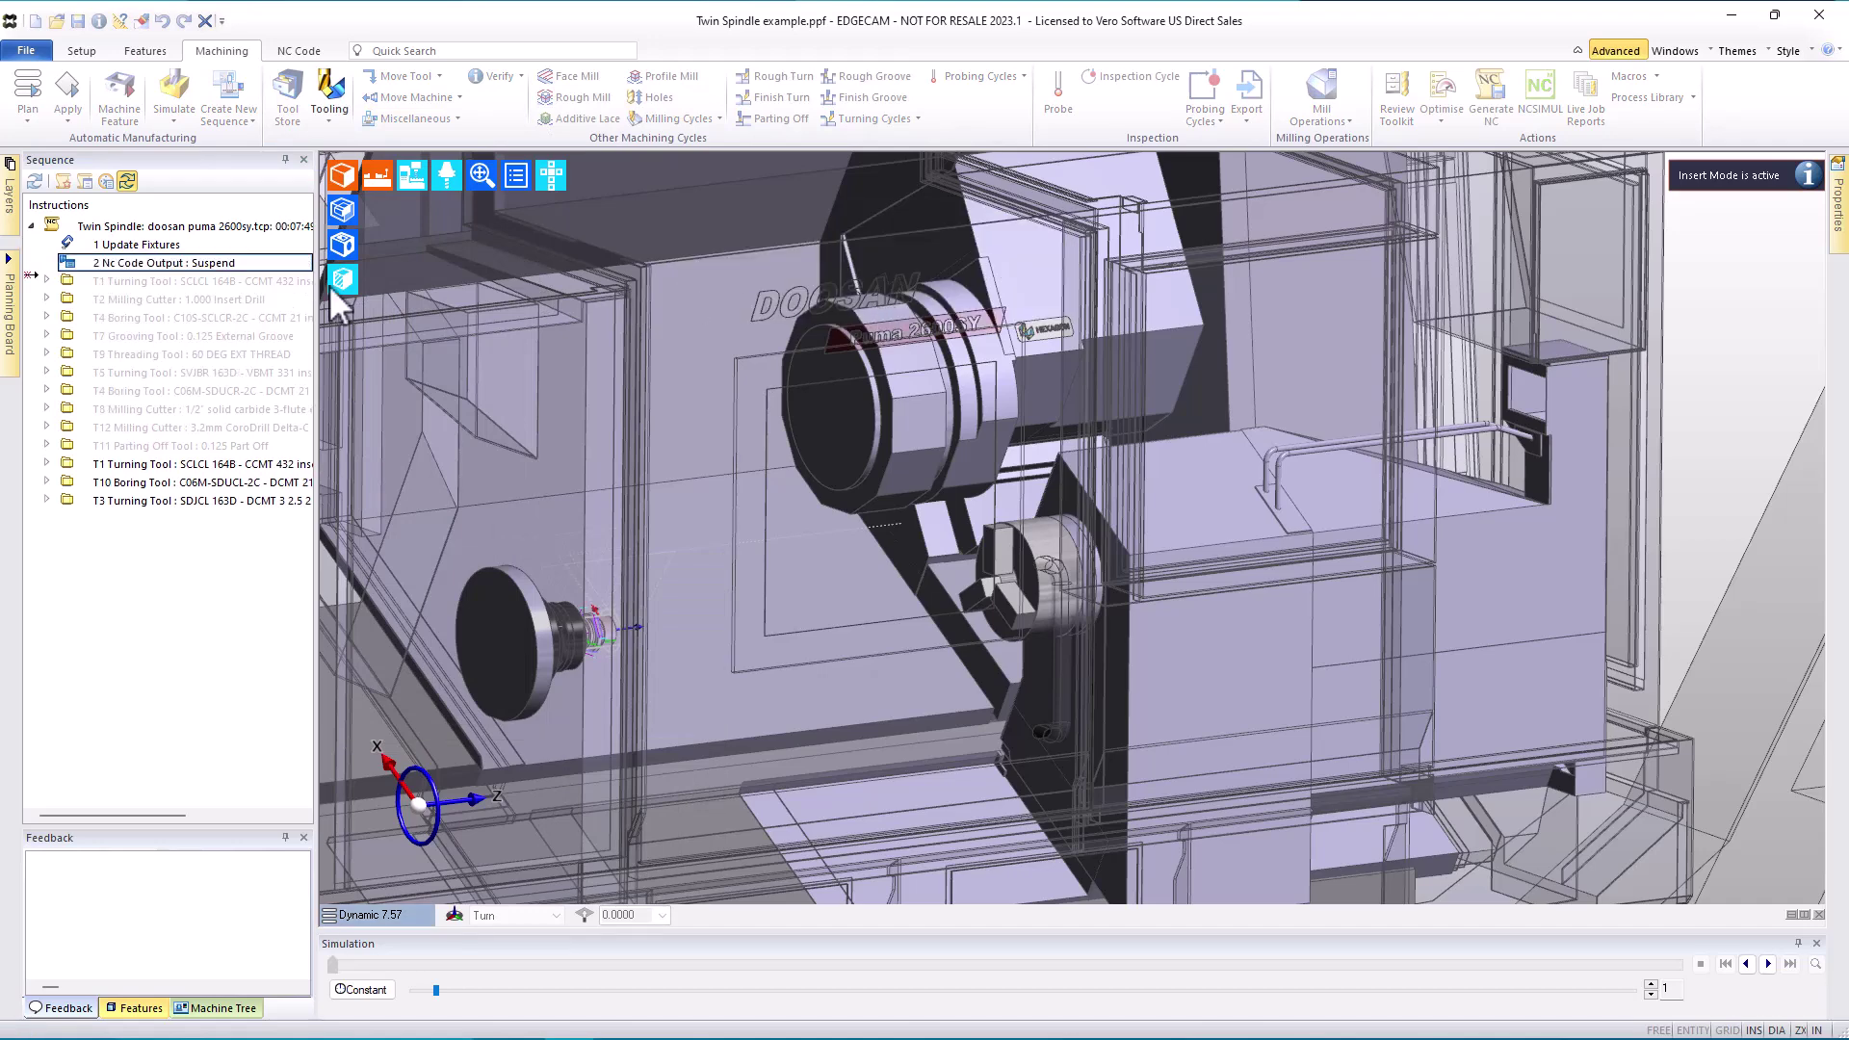
right_click(173, 274)
Step: Generate Twin Spindle example.nc and confirm its cutting code begins at N70 with tool T0151
left_click(231, 584)
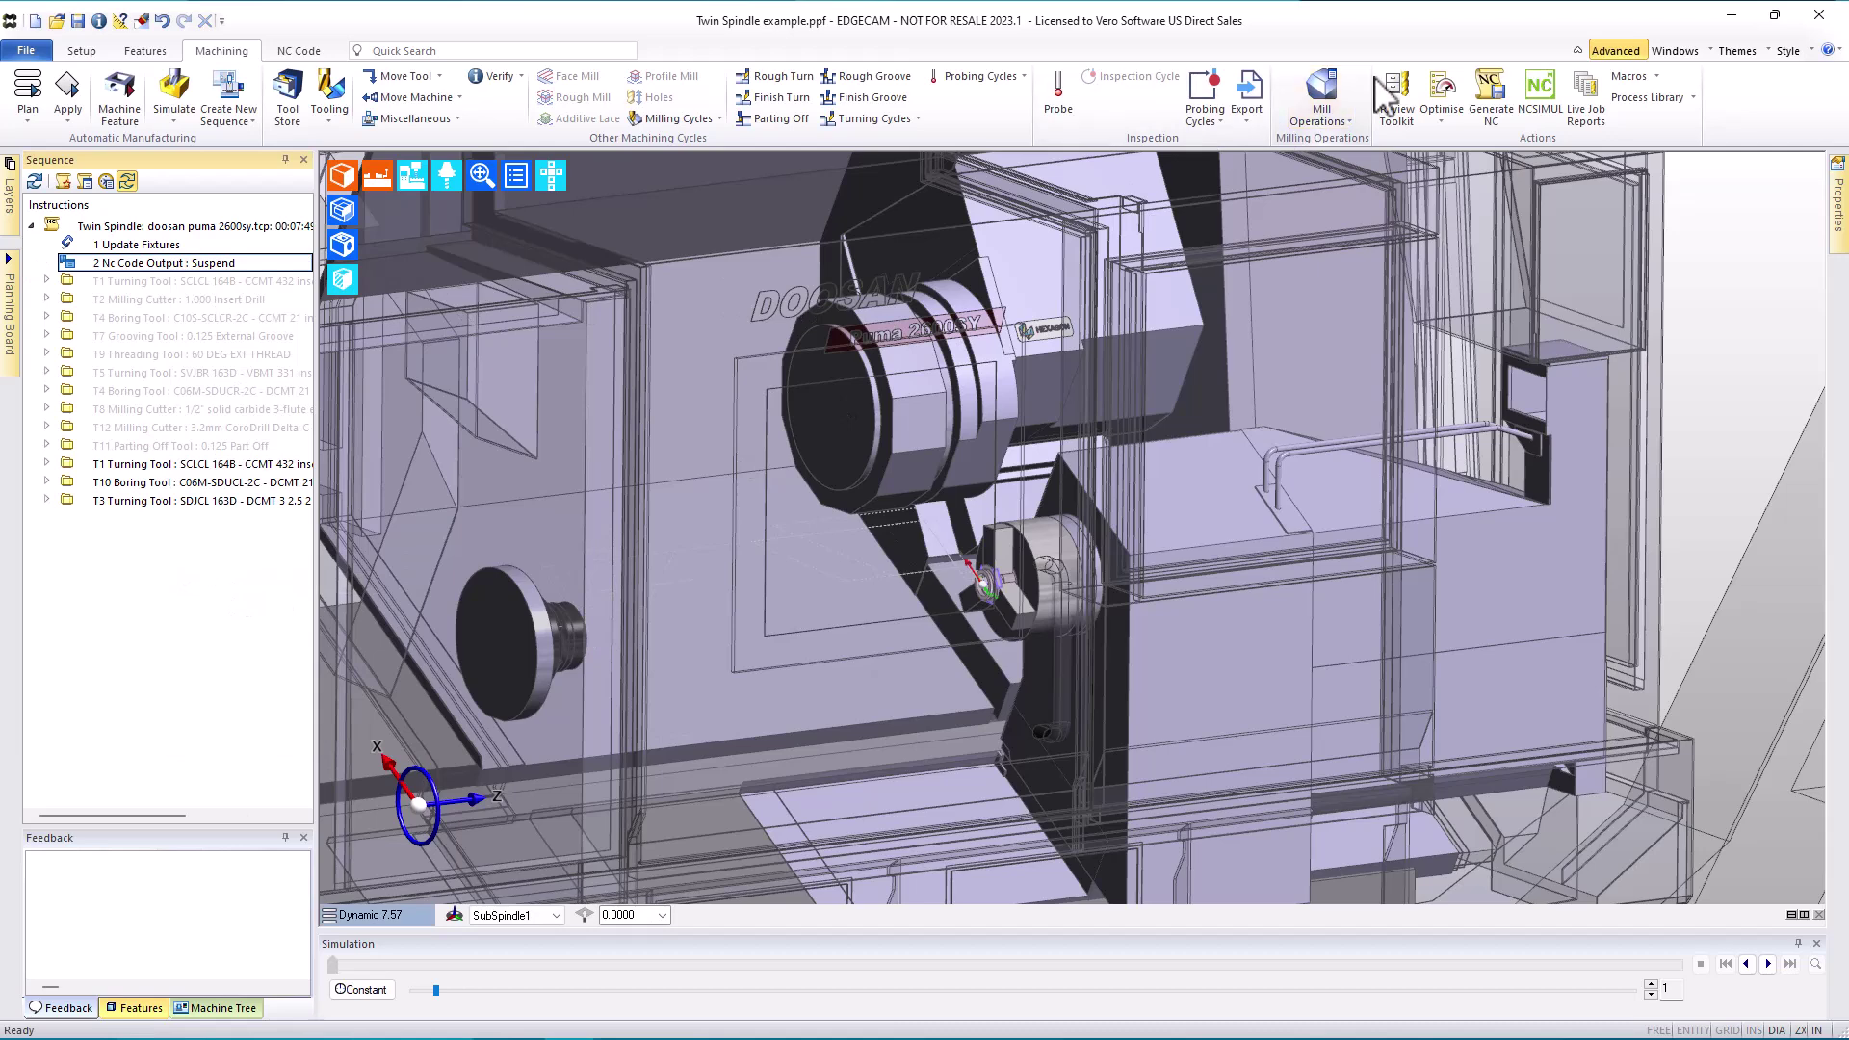
left_click(1493, 89)
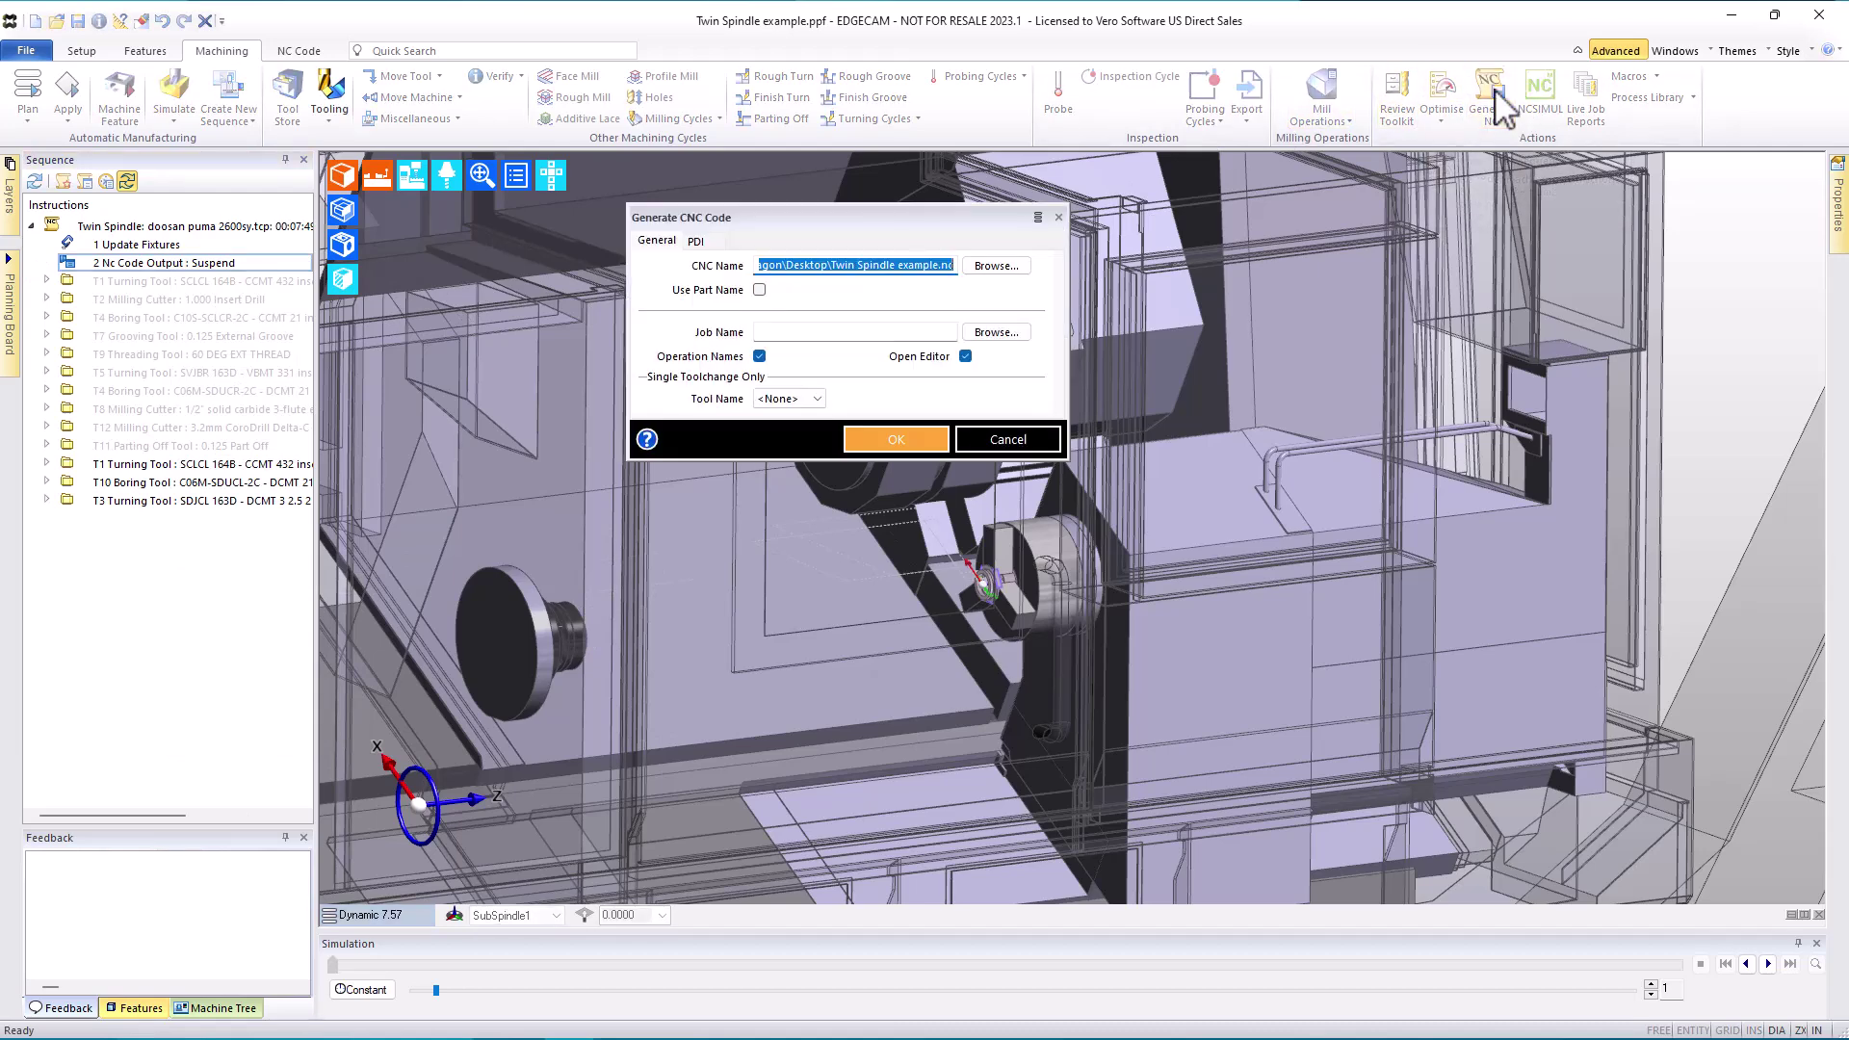
left_click(897, 441)
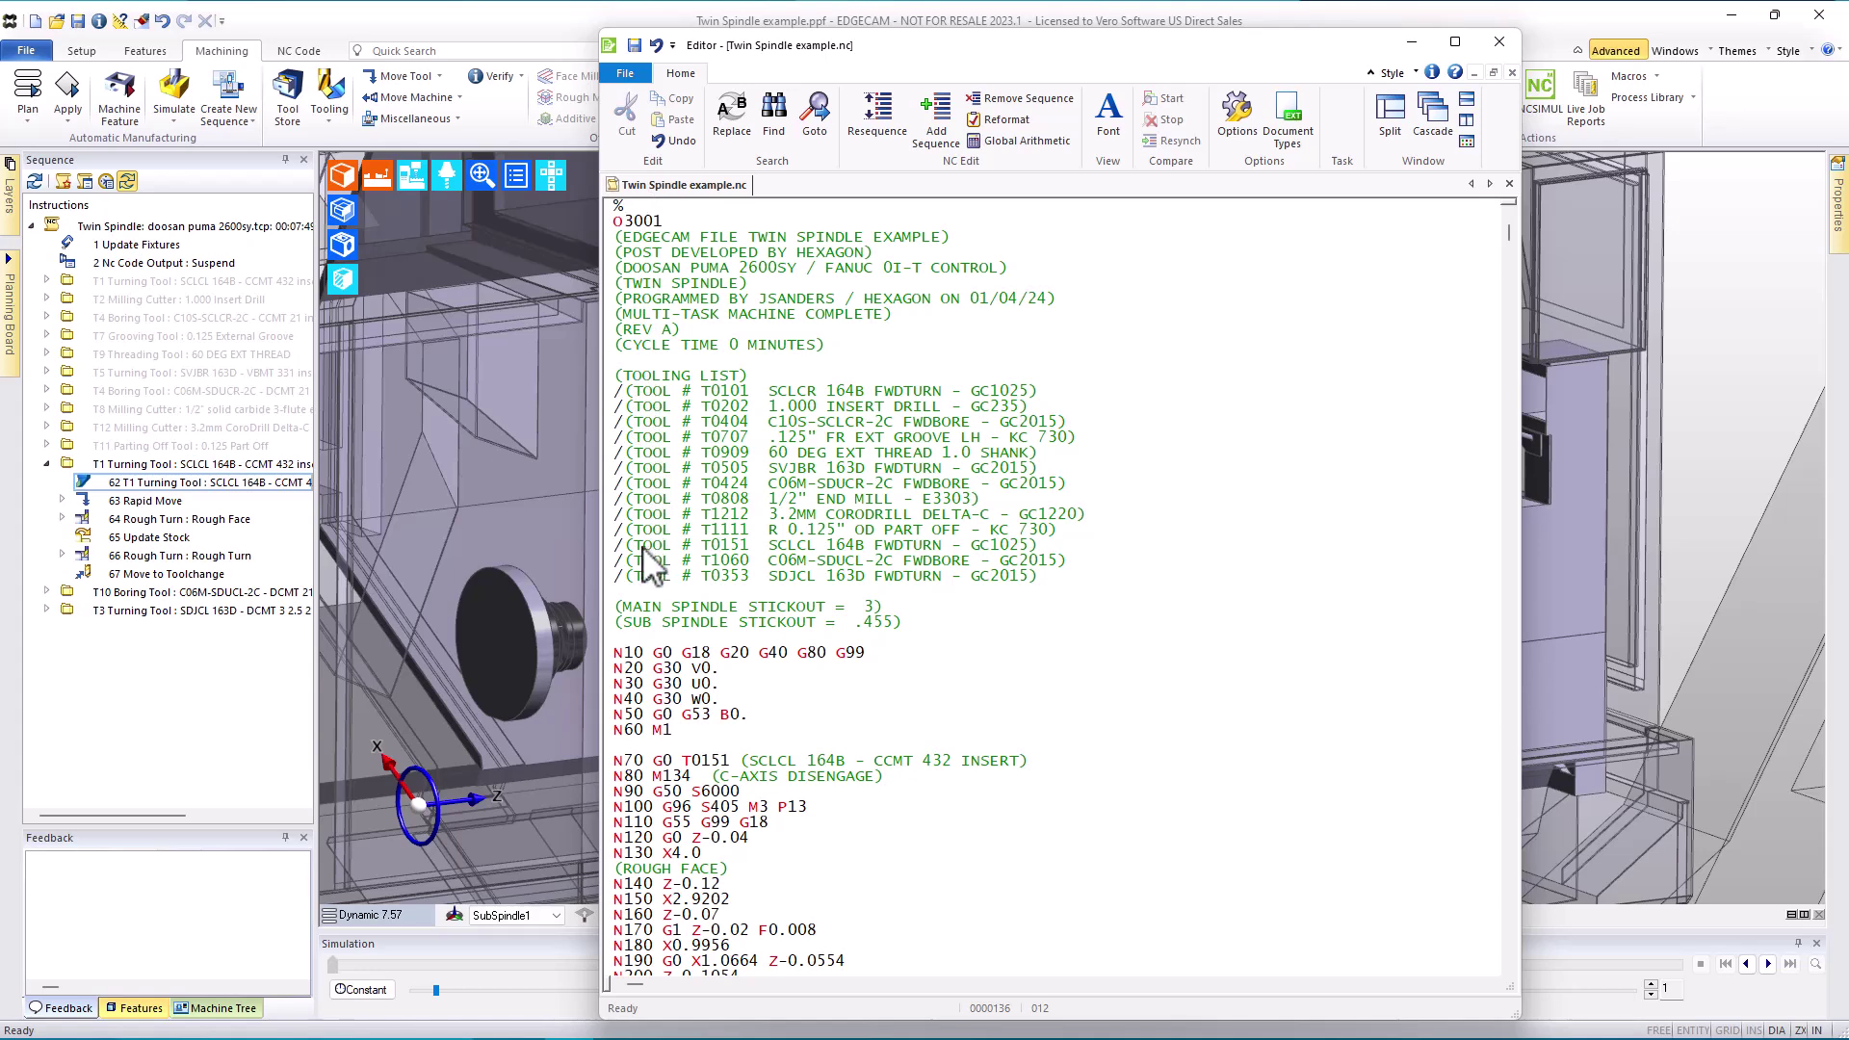
left_click_drag(631, 545, 1076, 553)
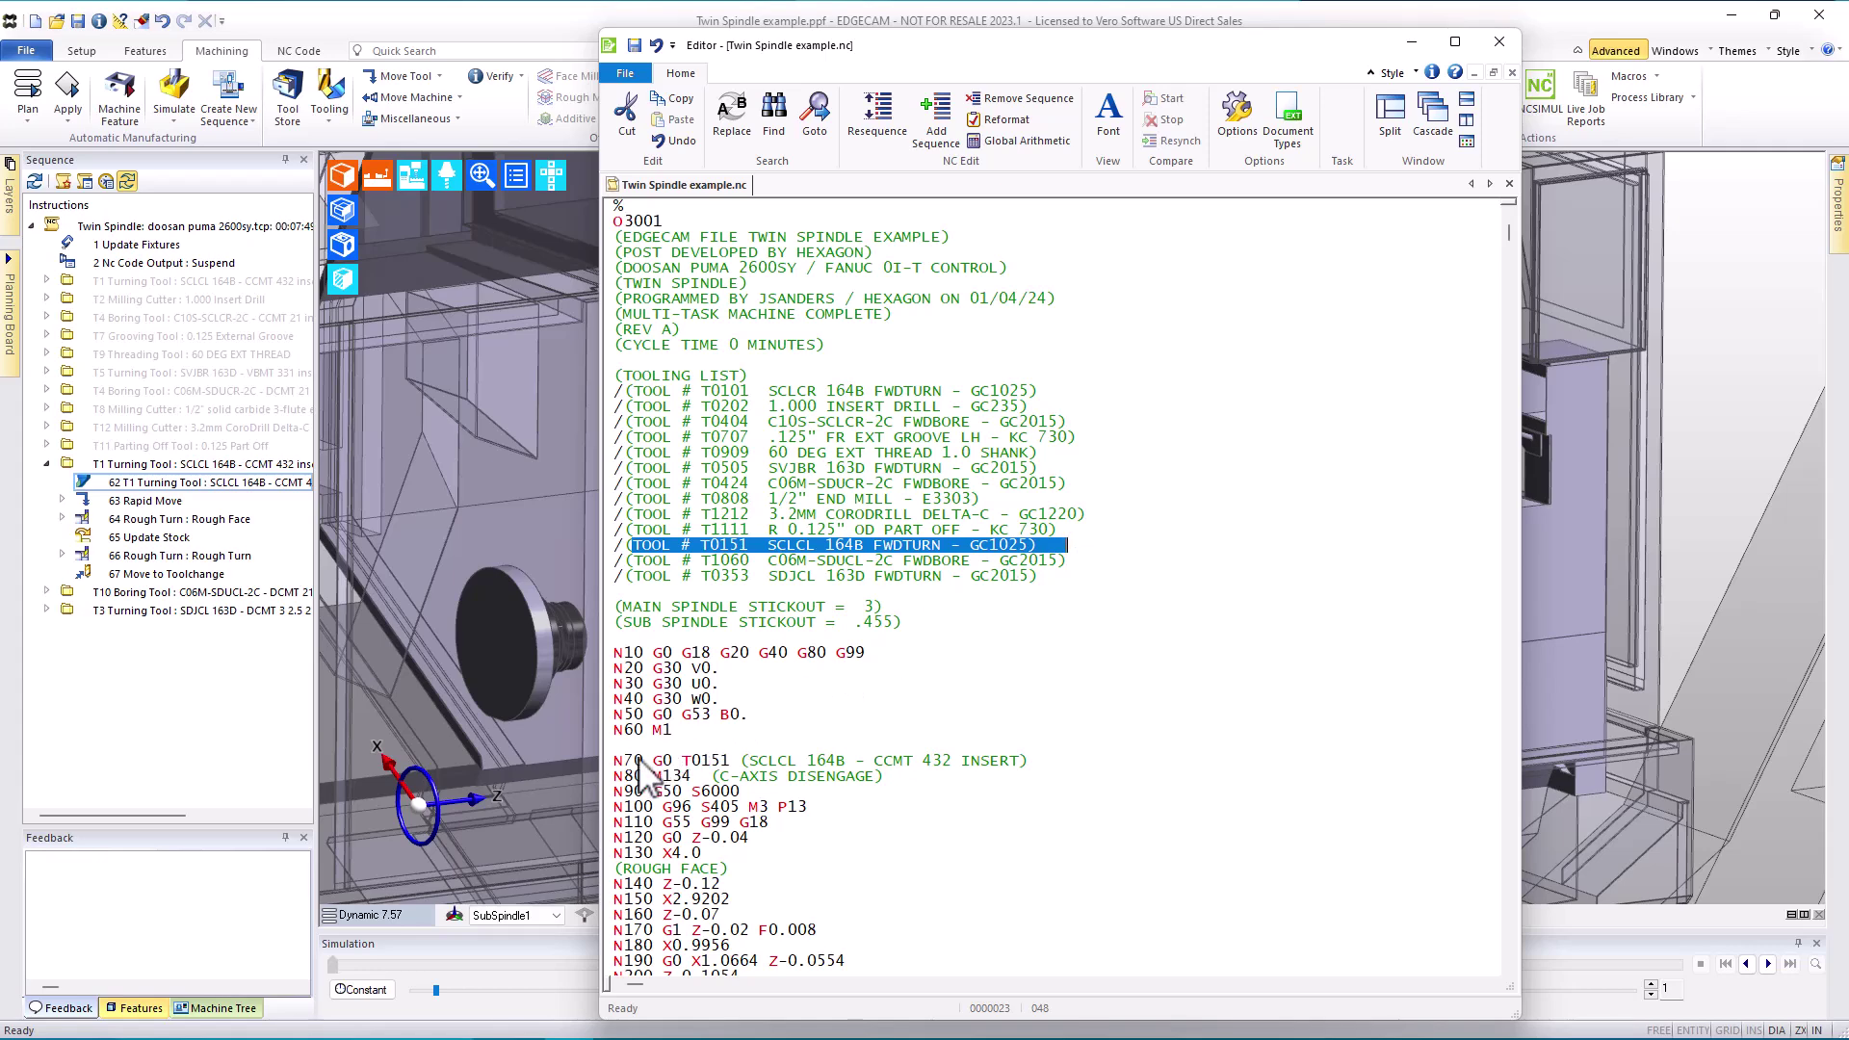
left_click_drag(613, 760, 1033, 768)
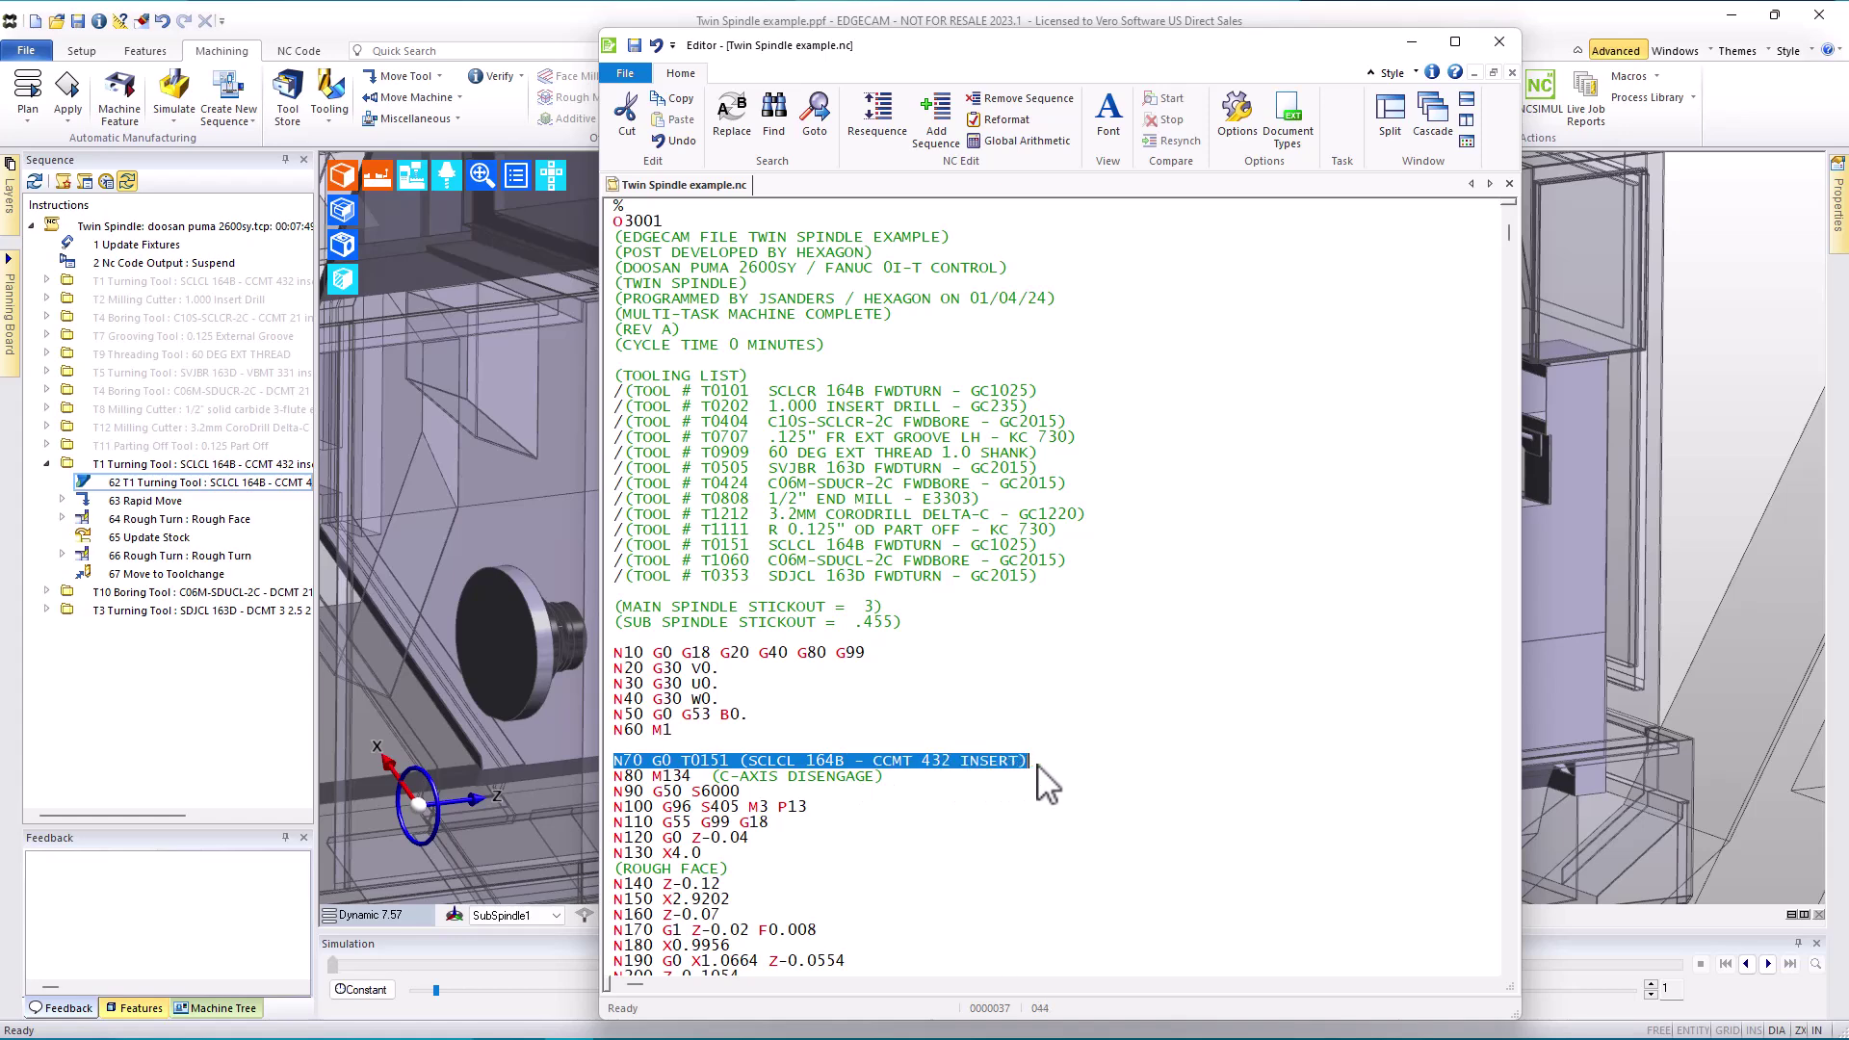